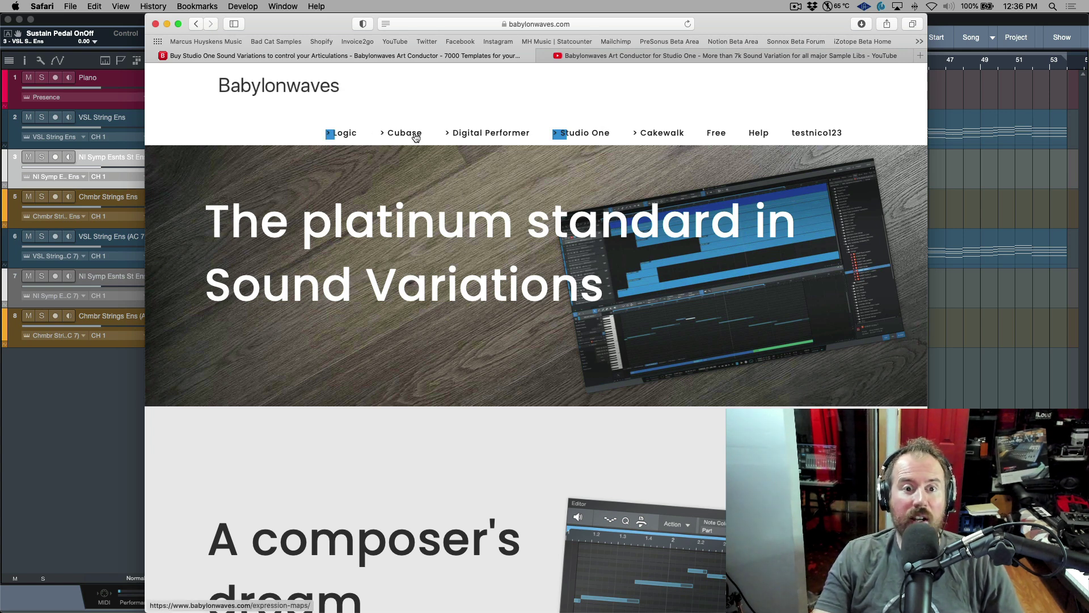
# Read through the Babylonwaves page on Sound Variations for Studio One down to its library statistics, and switch to Studio One
pyautogui.scroll(-2, 468, 244)
pyautogui.scroll(-10, 467, 244)
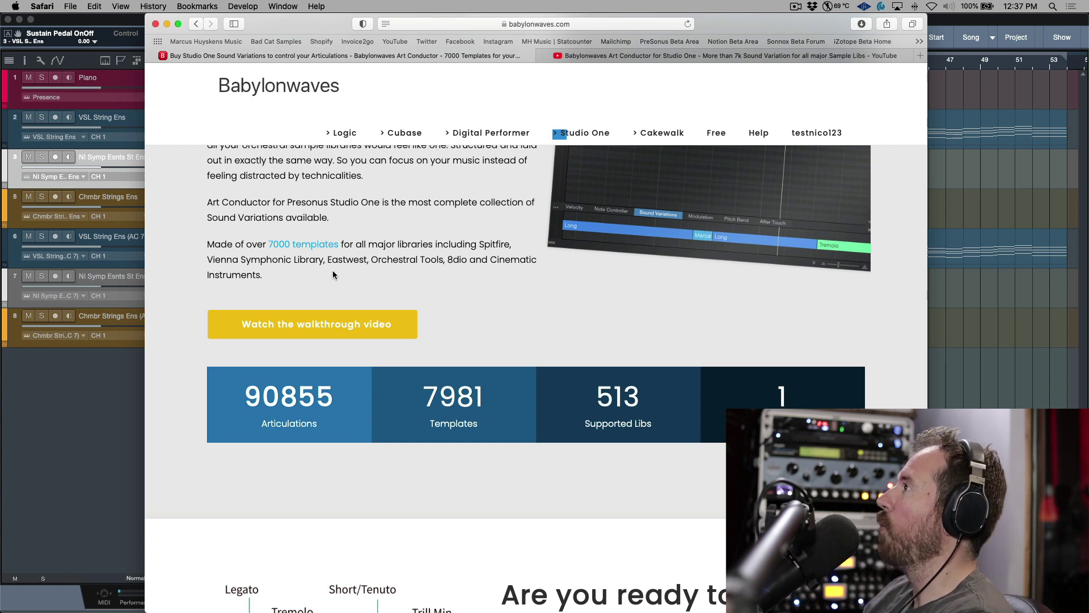
pyautogui.press('super+Tab')
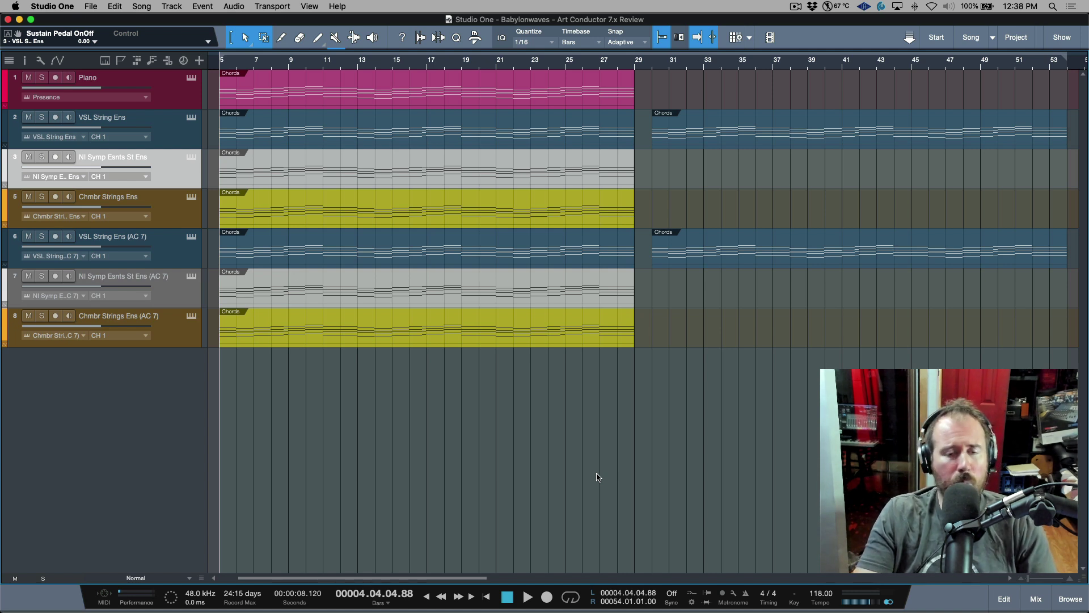
# Solo the Piano track's chords, play them while viewing the track's Presence instrument, and stop playback
pyautogui.click(519, 107)
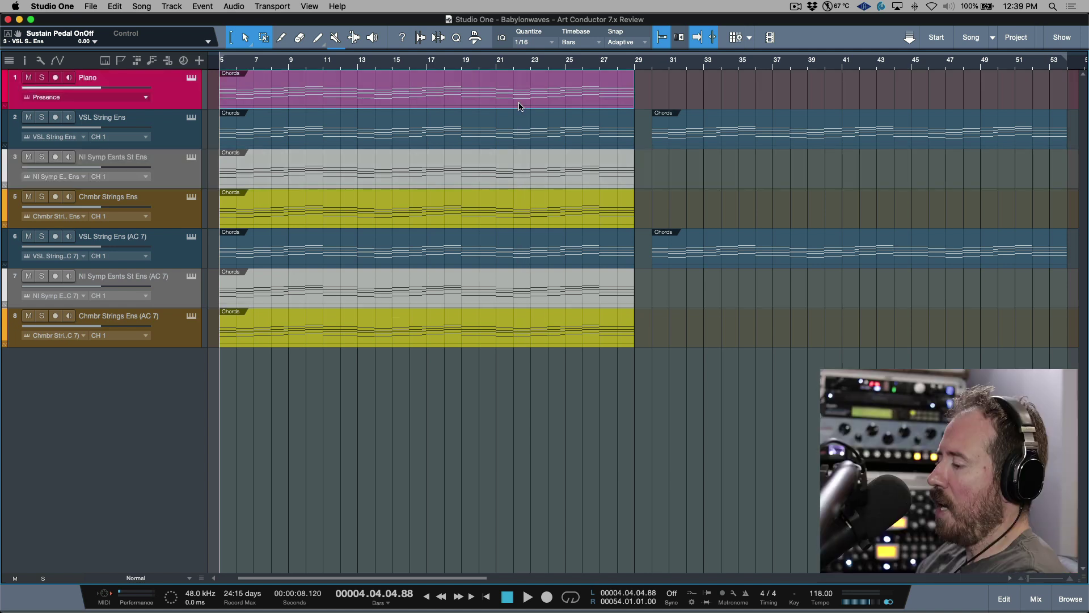
pyautogui.press('s')
pyautogui.press('space')
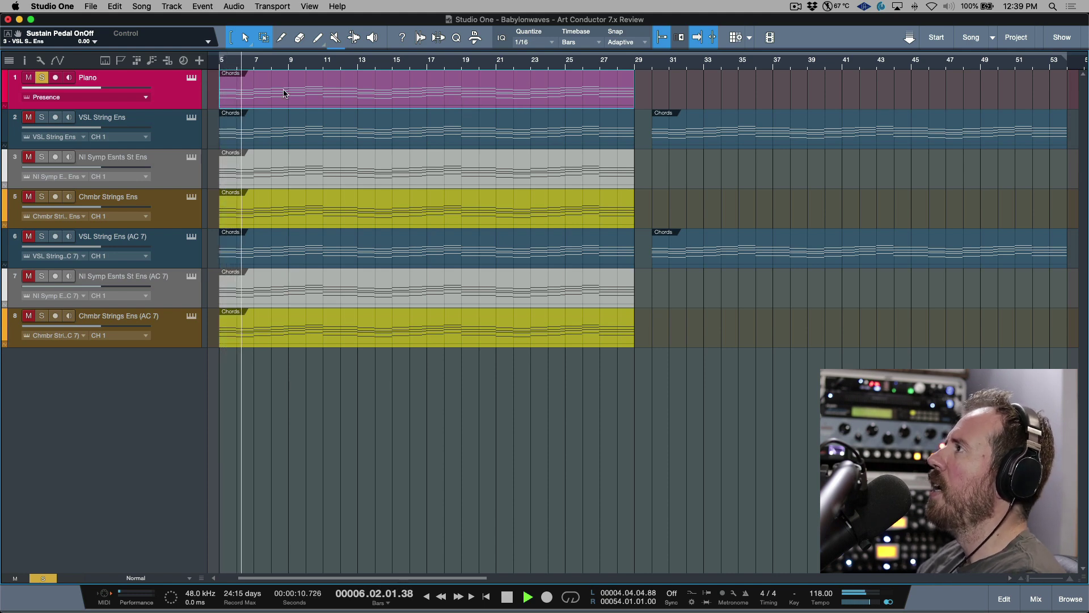
pyautogui.click(191, 77)
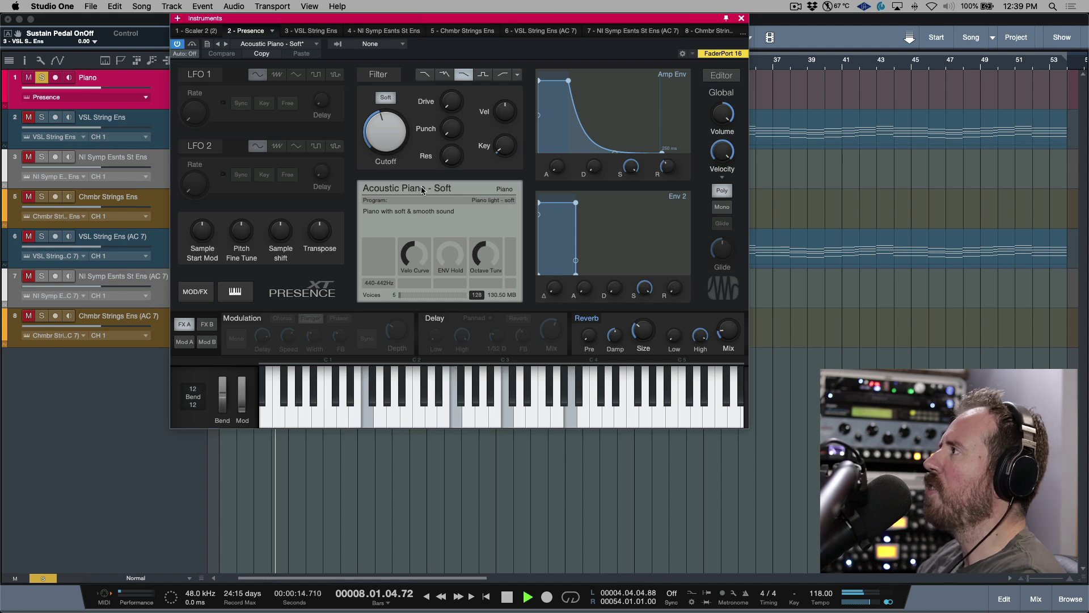
pyautogui.click(742, 19)
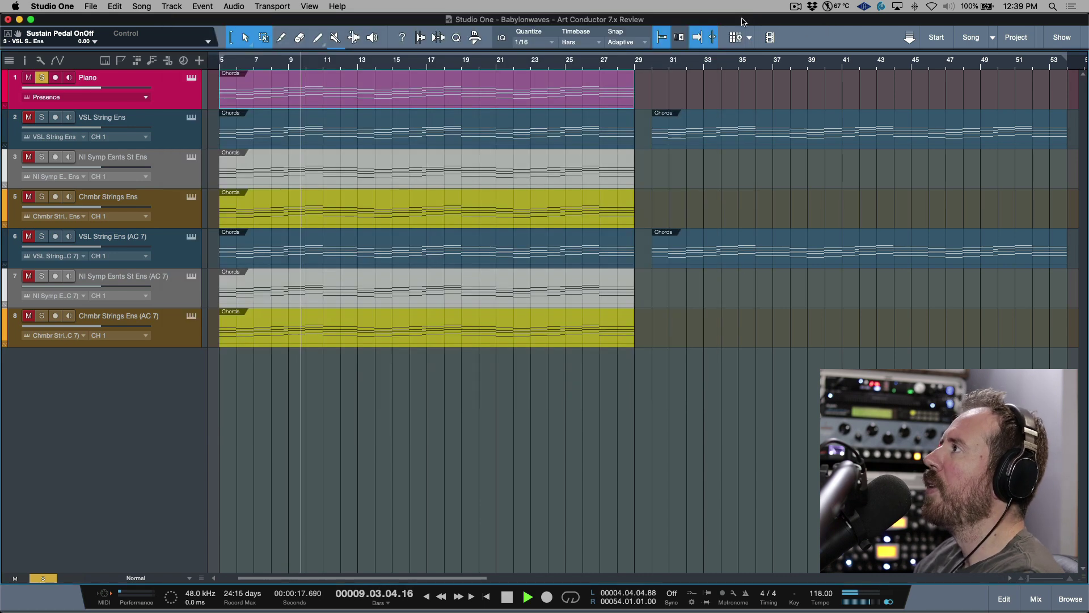
pyautogui.press('space')
# Select the VSL String Ens track and view the articulations in its instrument
pyautogui.click(180, 141)
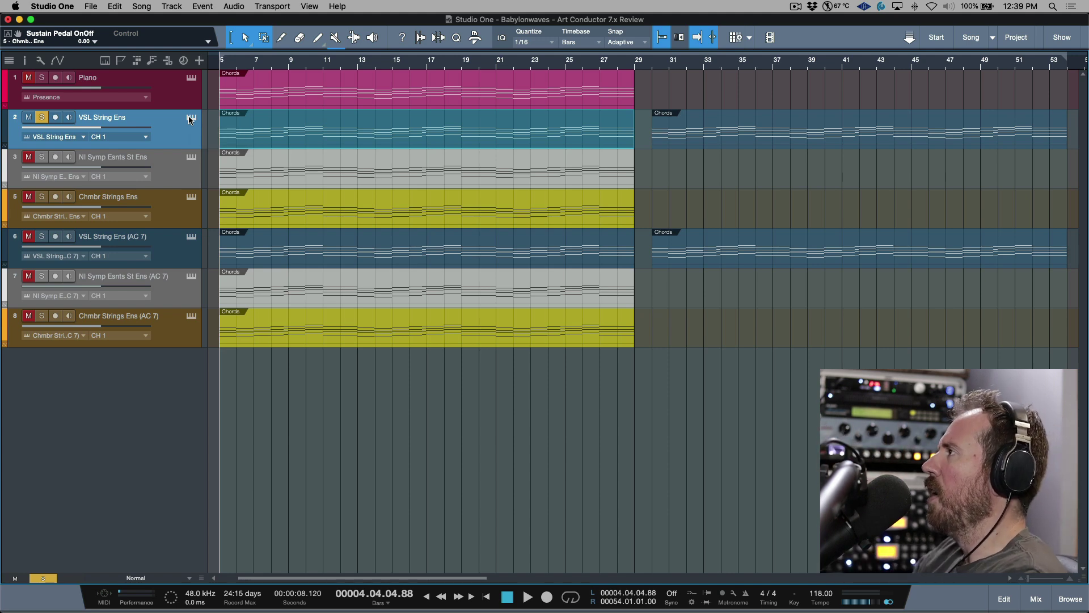
pyautogui.click(191, 118)
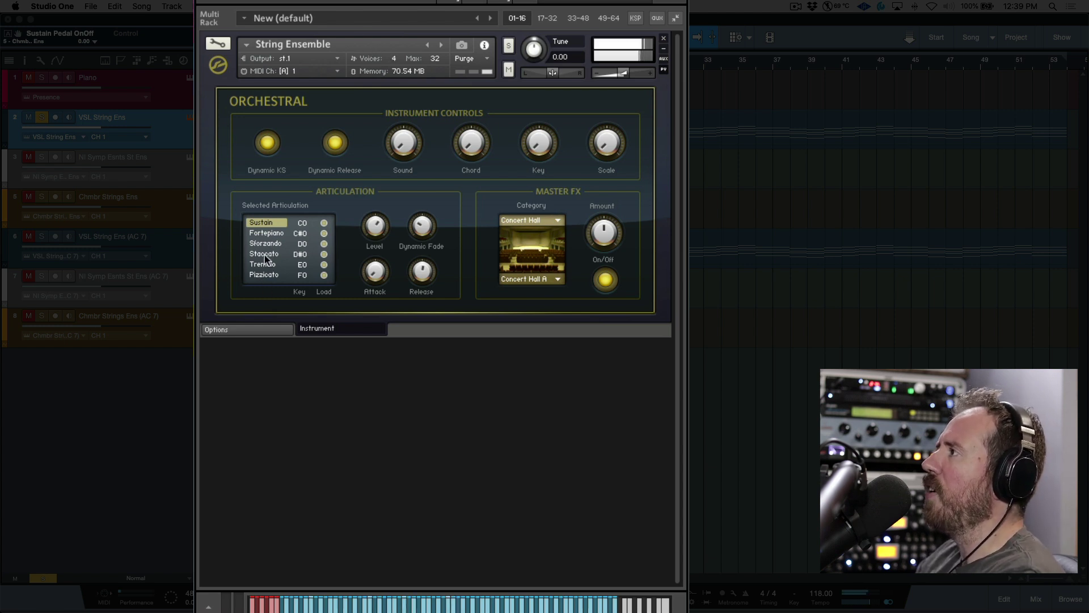
# View the NI Symp Esnts St Ens instrument and audition articulations including Tremolo and Pizzicato, returning to Sustains
pyautogui.click(181, 174)
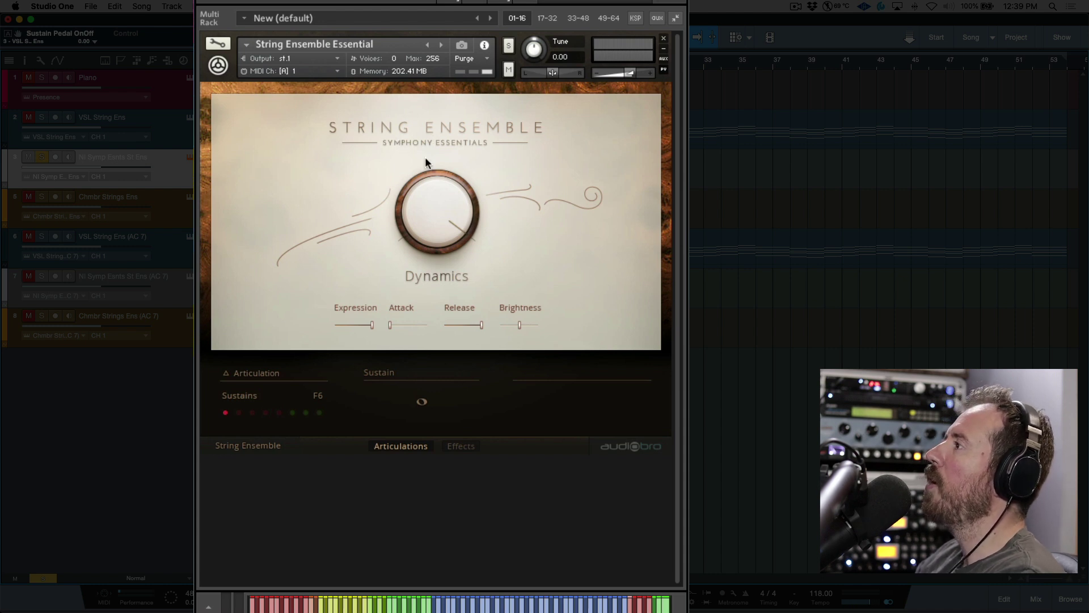
pyautogui.click(252, 413)
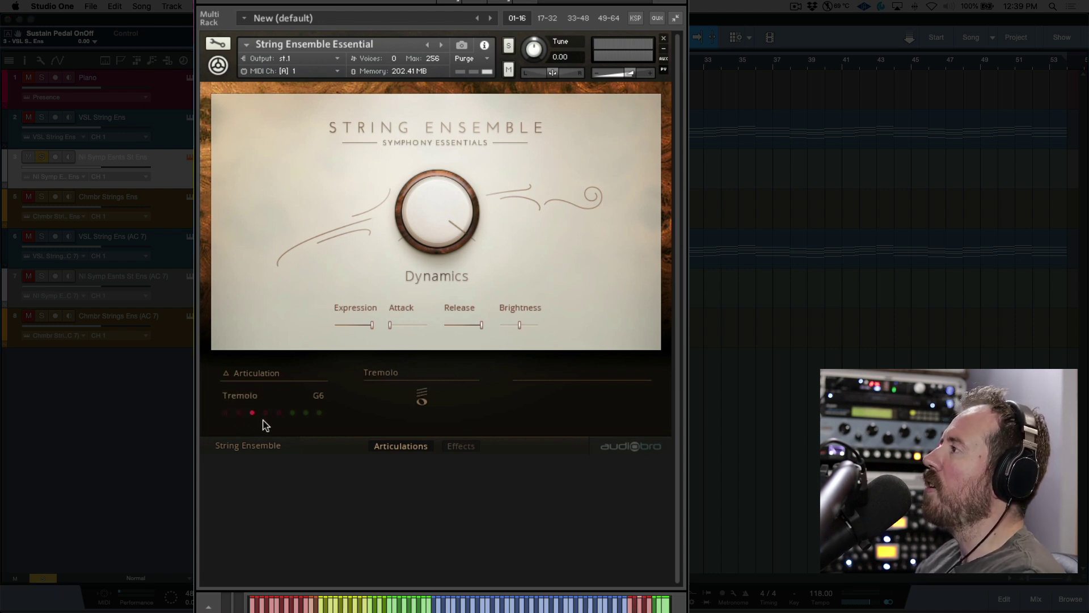
pyautogui.click(266, 413)
pyautogui.click(319, 413)
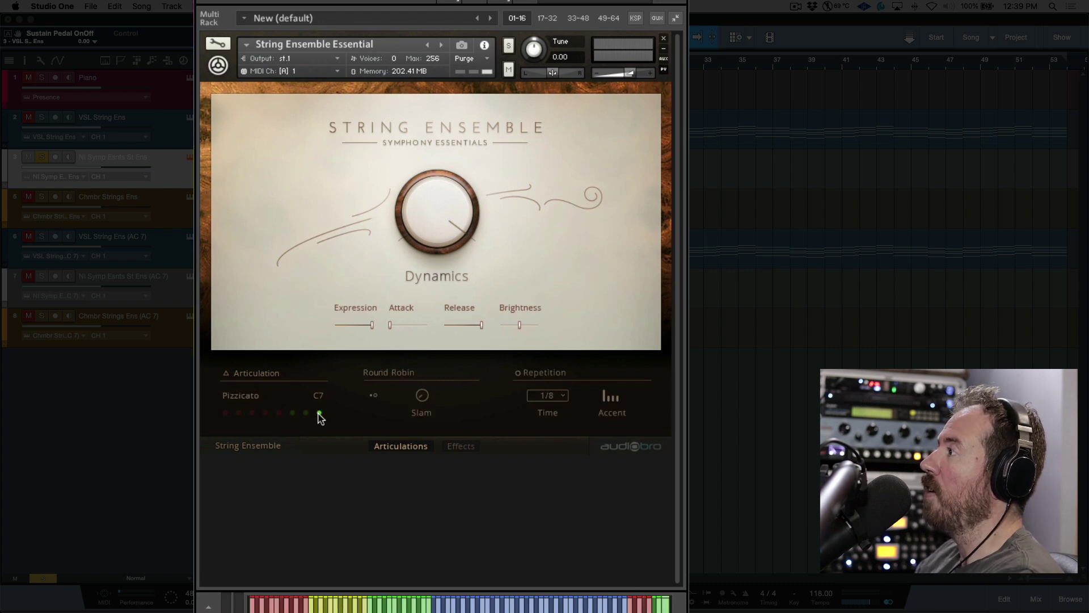
pyautogui.click(225, 414)
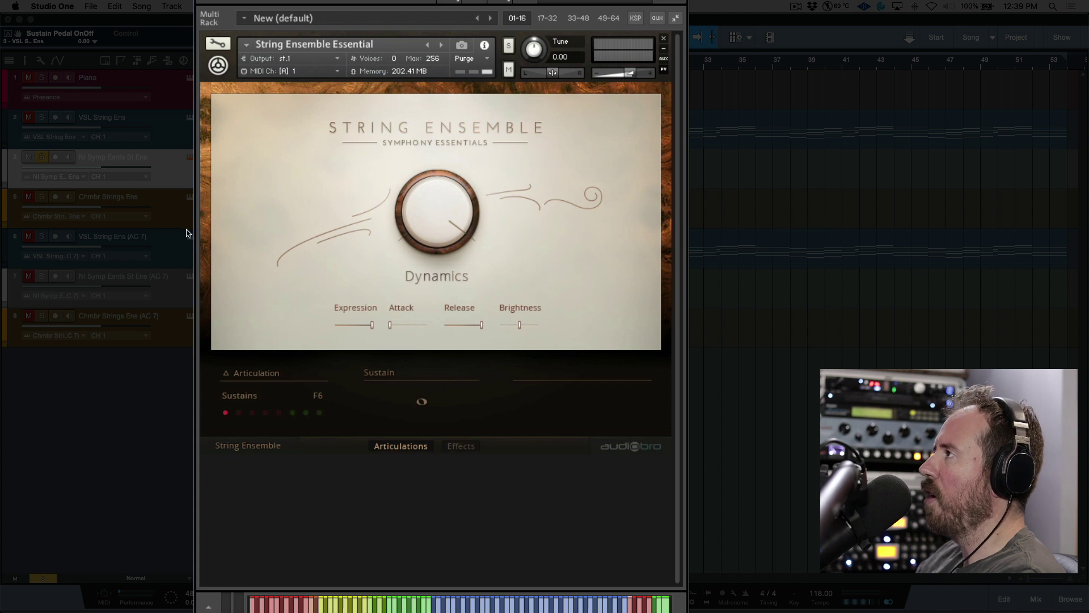
# View the Chmbr Strings Ens instrument, turn off the track's solo, and close the instrument window
pyautogui.click(177, 214)
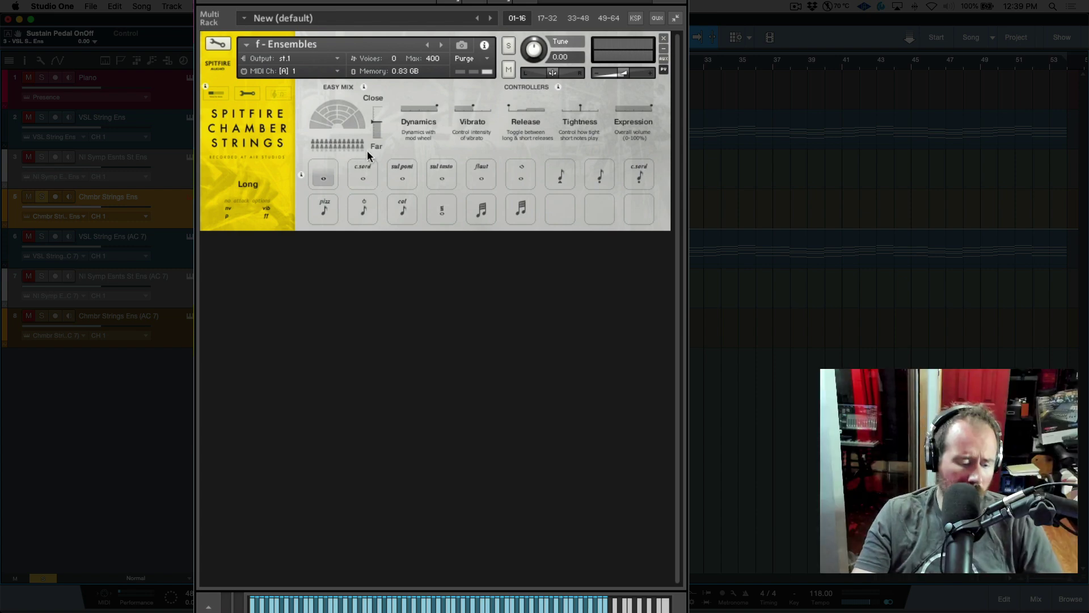
pyautogui.click(42, 196)
pyautogui.press('Escape')
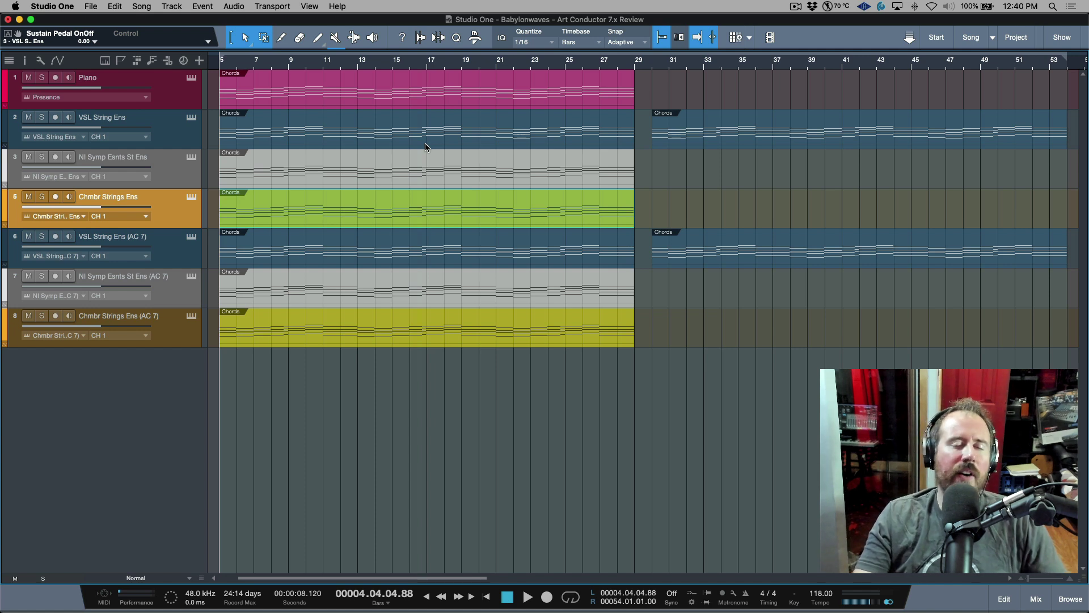
# Open the first VSL String Ens chord part in the note editor and inspect its VSL Strings sound variation map
pyautogui.click(425, 146)
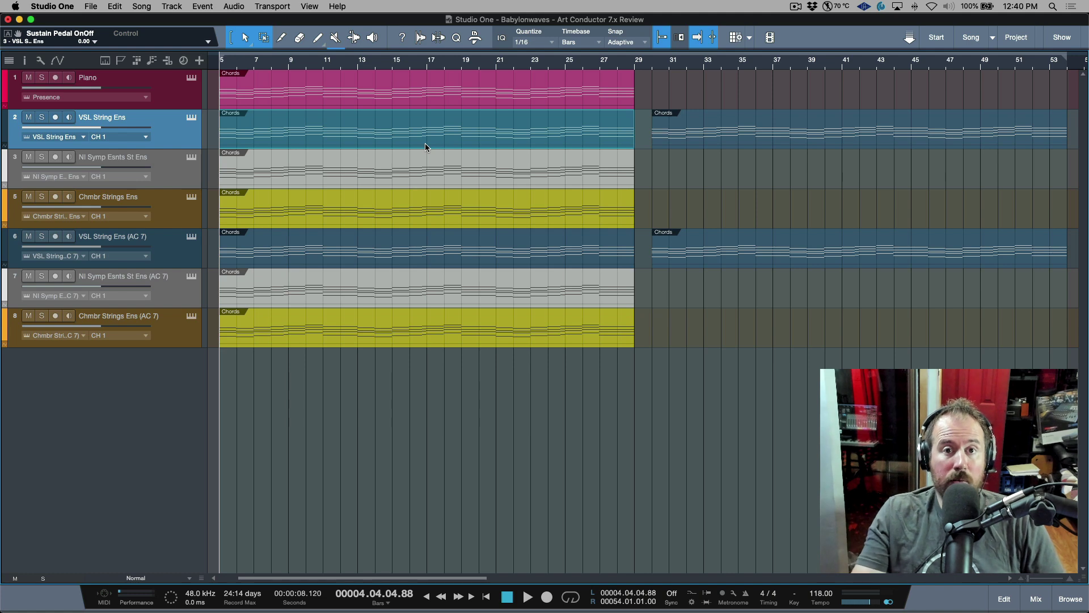
pyautogui.doubleClick(424, 142)
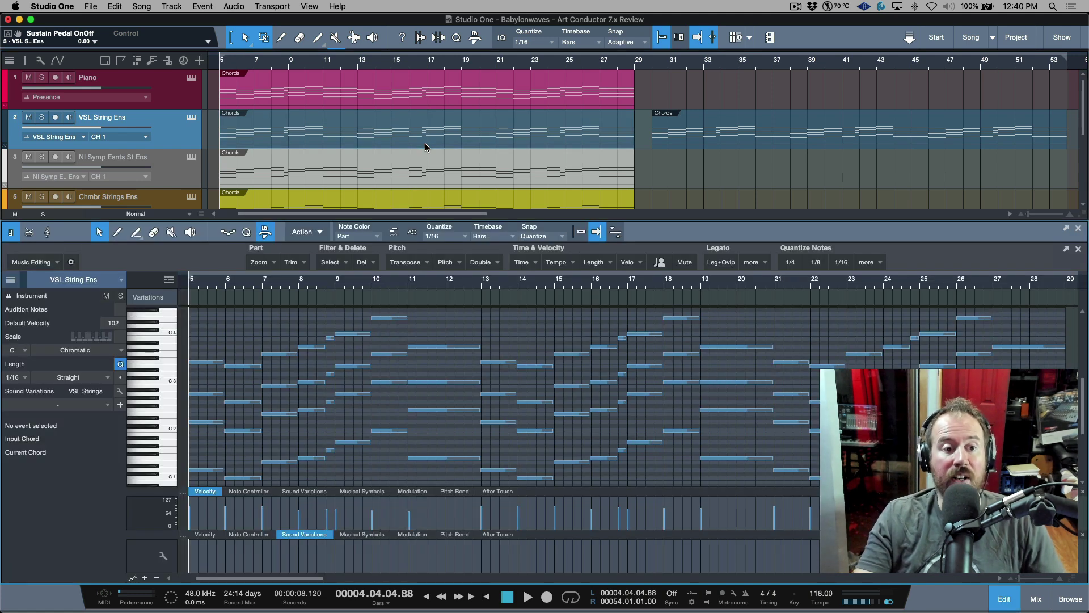
pyautogui.click(120, 391)
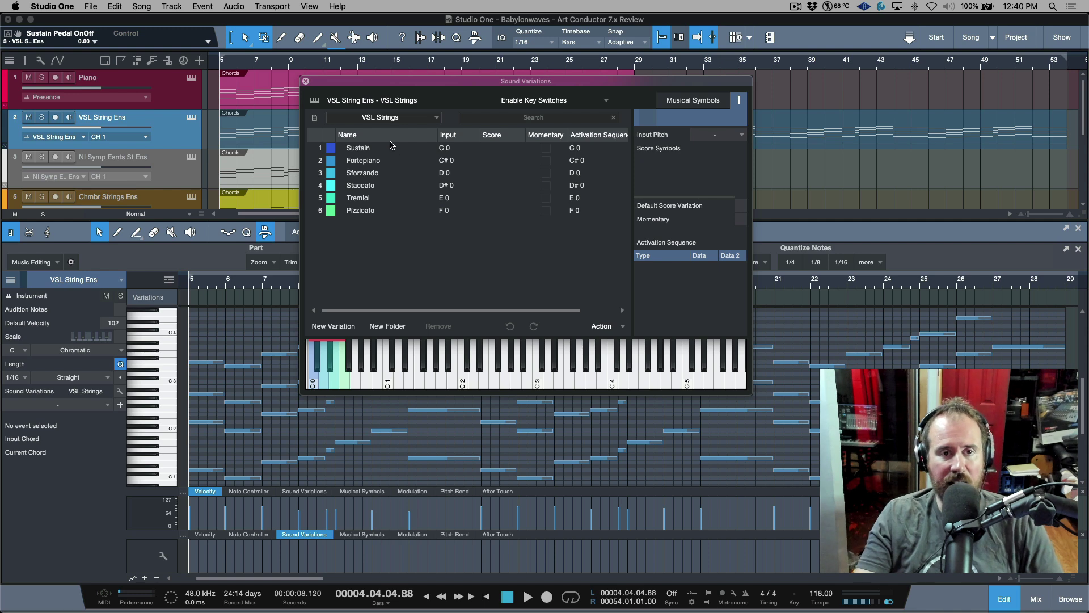
pyautogui.click(306, 83)
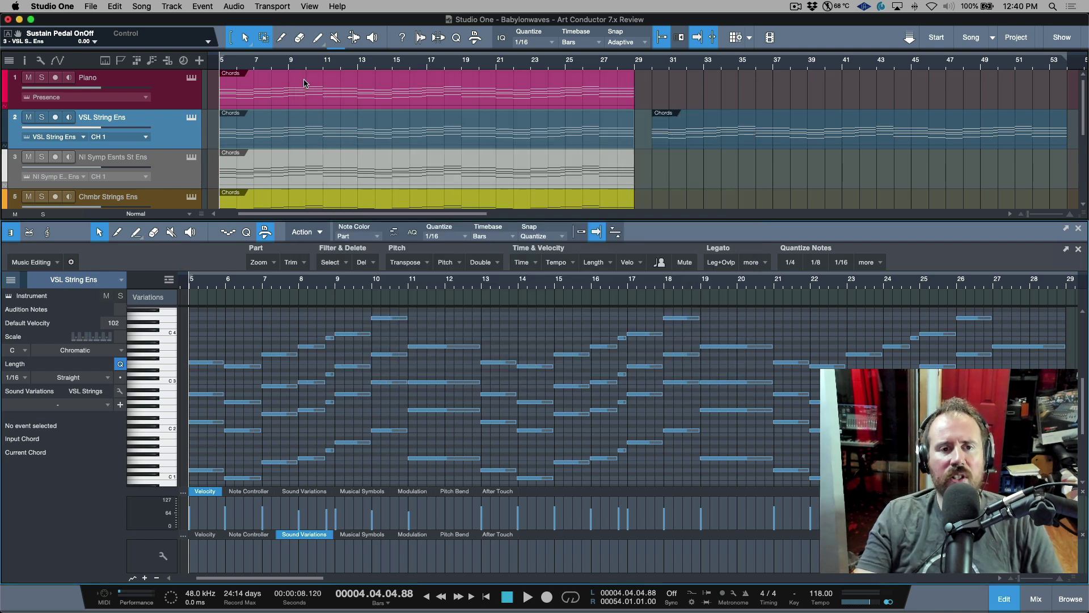
# Show the cloud content browser and expand the Keyswitches category of PreSonus Exchange
pyautogui.click(1072, 595)
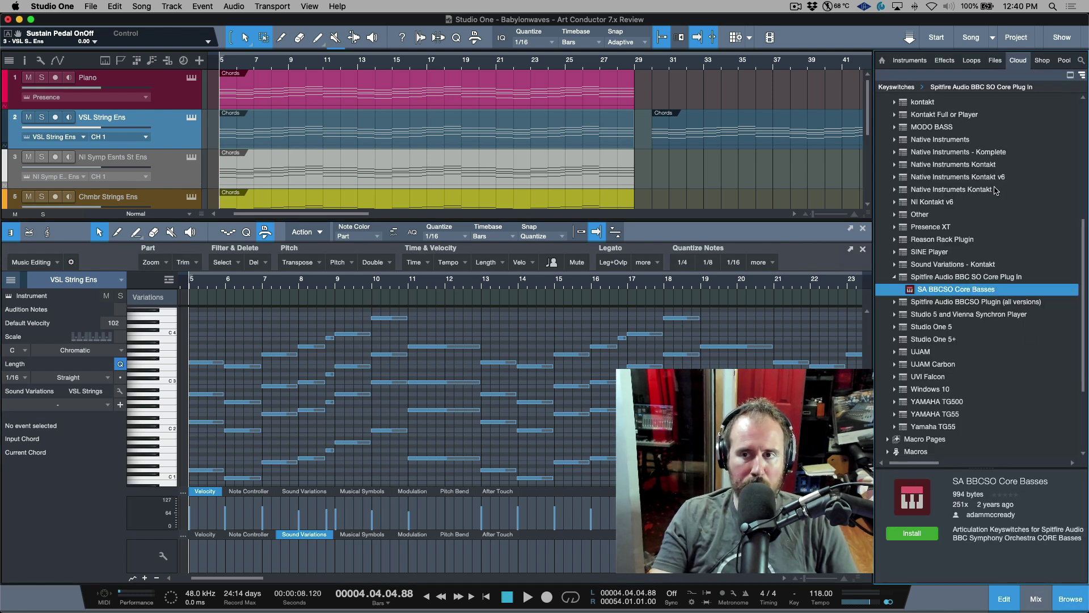
pyautogui.click(1019, 61)
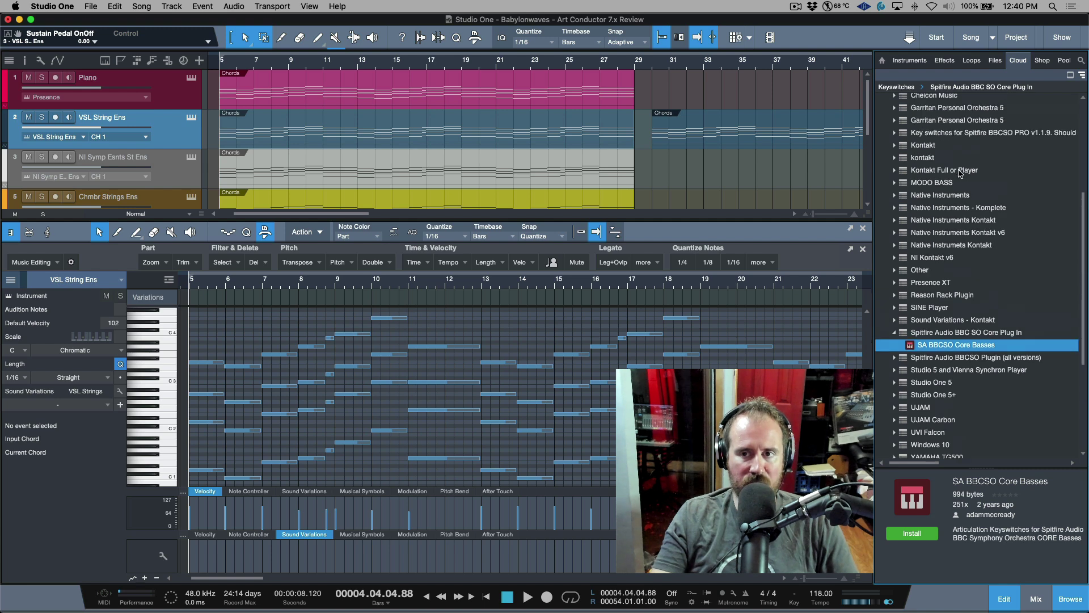
pyautogui.click(943, 108)
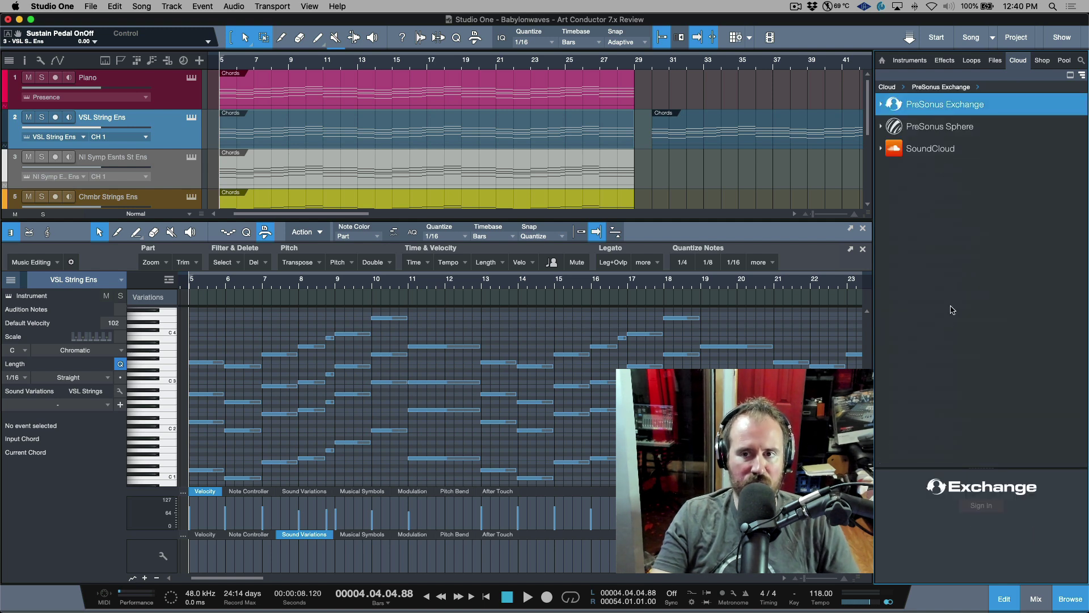
pyautogui.doubleClick(938, 107)
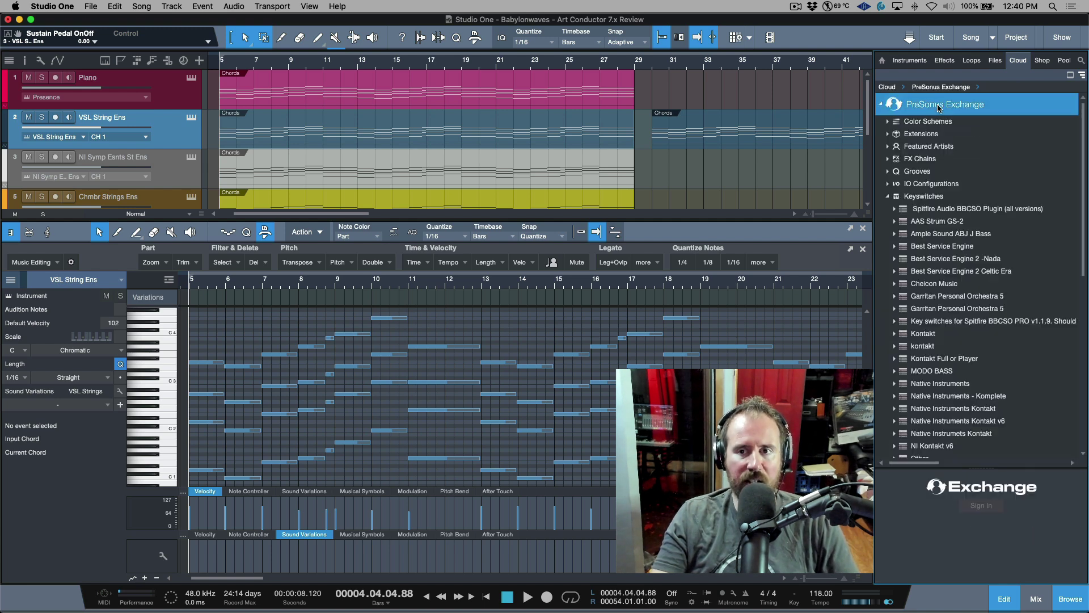
pyautogui.doubleClick(925, 198)
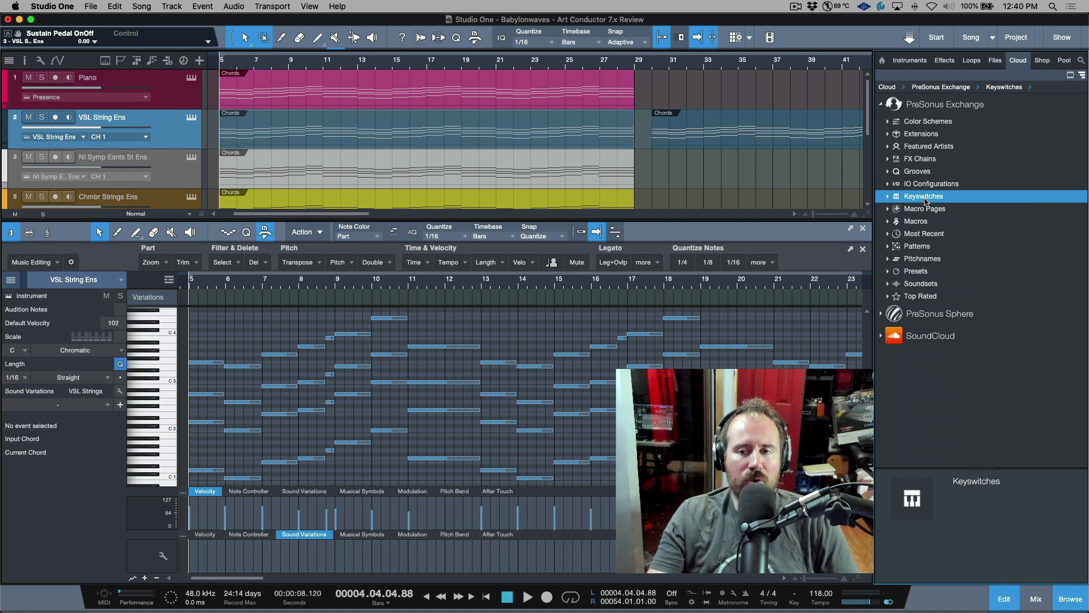
pyautogui.doubleClick(925, 198)
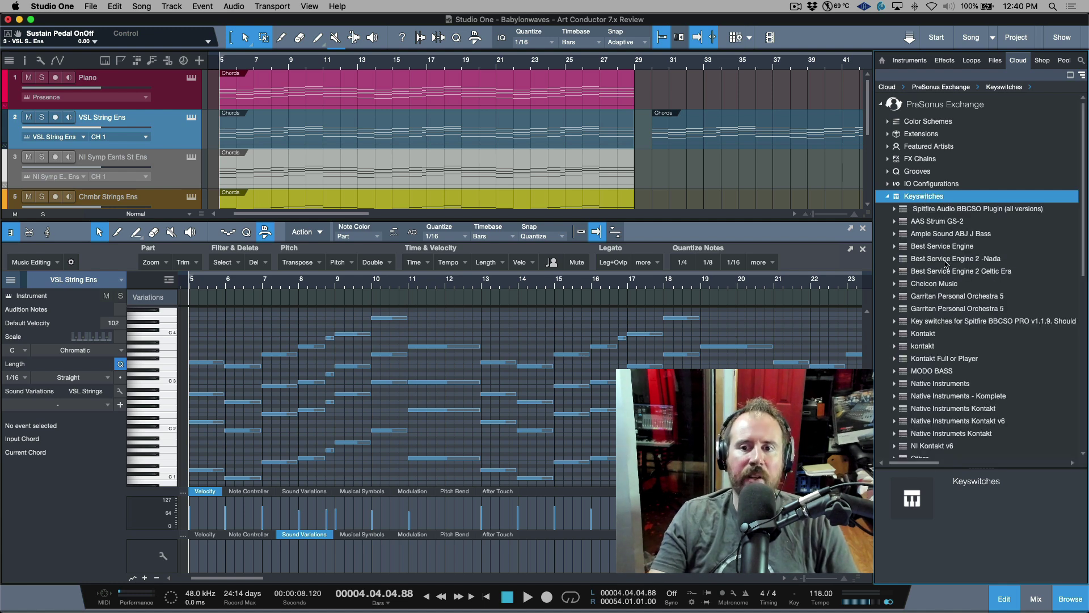
# Look through the shared keyswitch folders, collapse Spitfire Audio BBC SO Core Plug In, and hide the browser
pyautogui.scroll(-5, 947, 262)
pyautogui.scroll(-5, 949, 261)
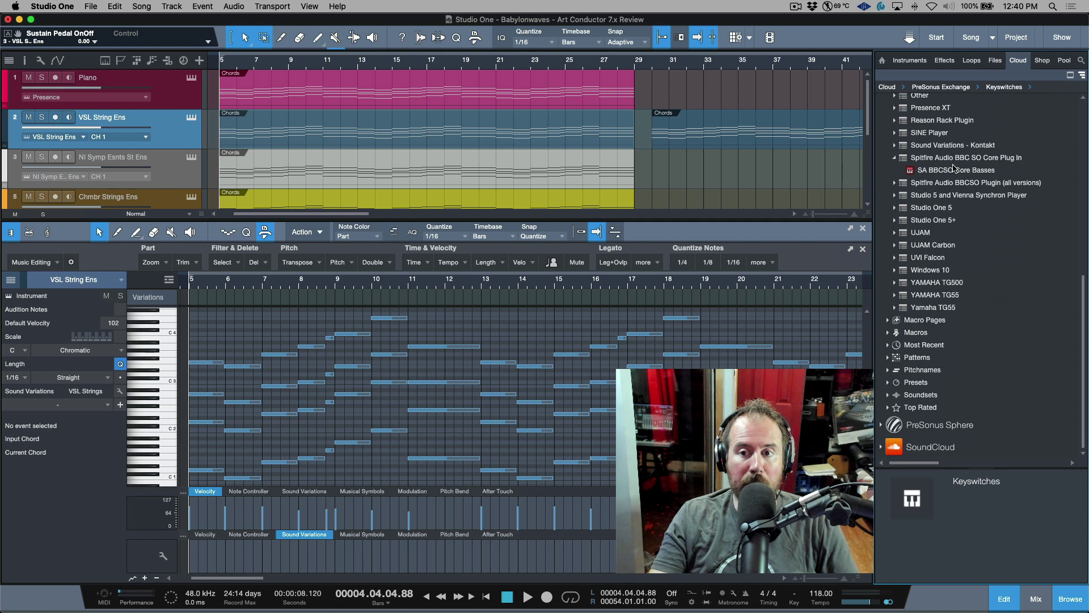
pyautogui.doubleClick(956, 159)
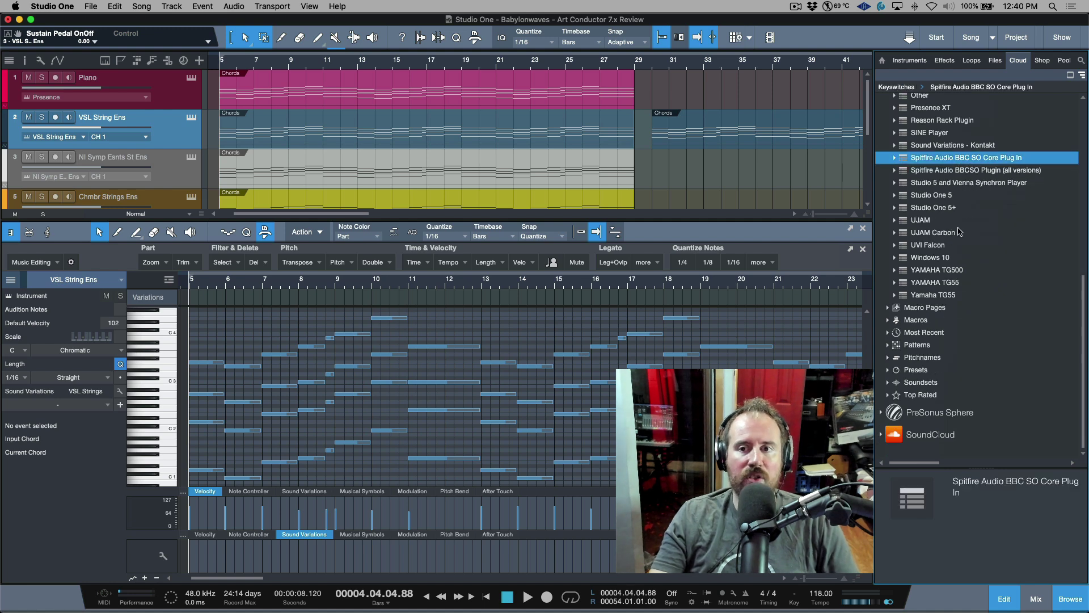
pyautogui.scroll(8, 959, 230)
pyautogui.scroll(2, 957, 230)
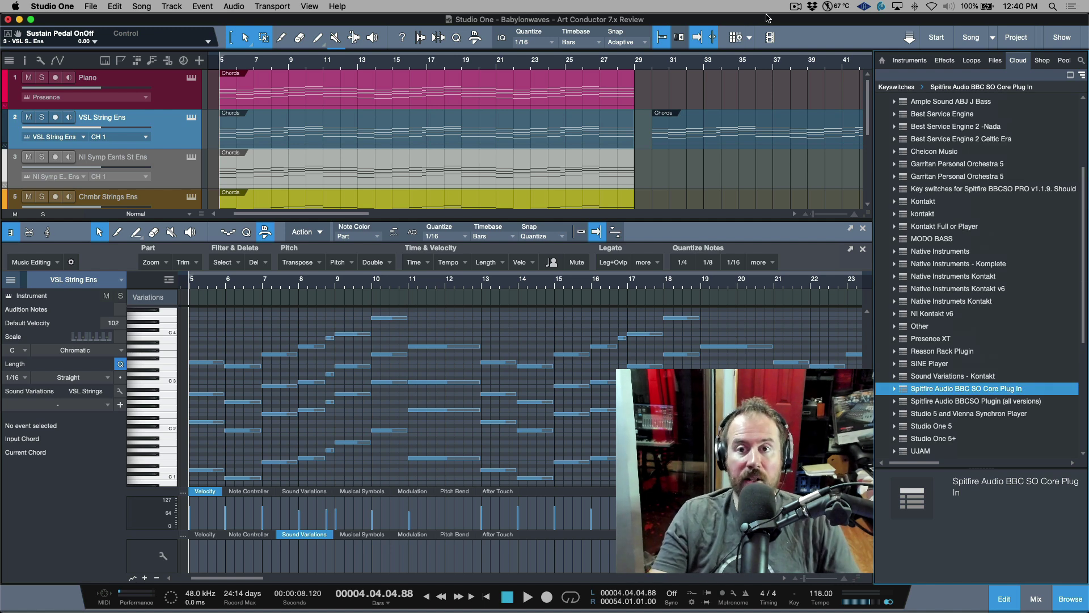
pyautogui.click(818, 33)
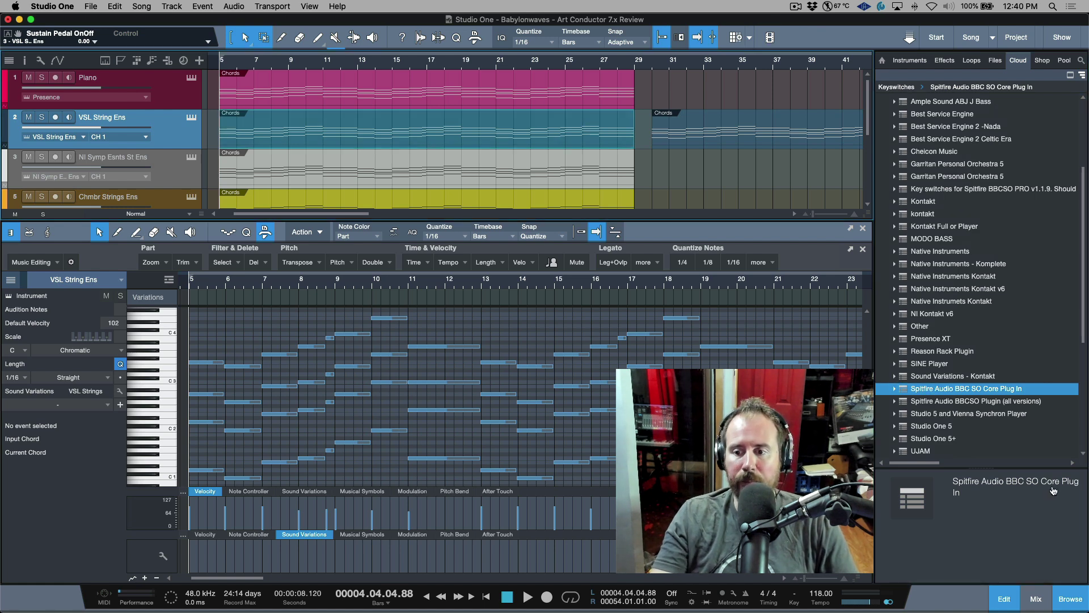
pyautogui.click(1070, 598)
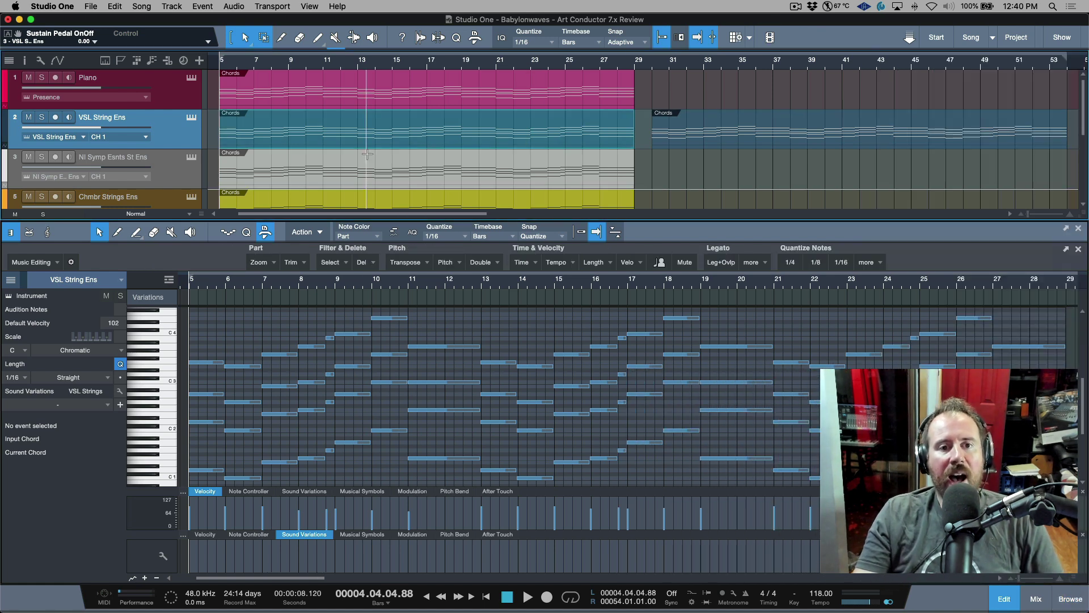
# Select the NI Symp Esnts St Ens track, view its String Ensemble Essential instrument, and close the instrument window
pyautogui.click(177, 172)
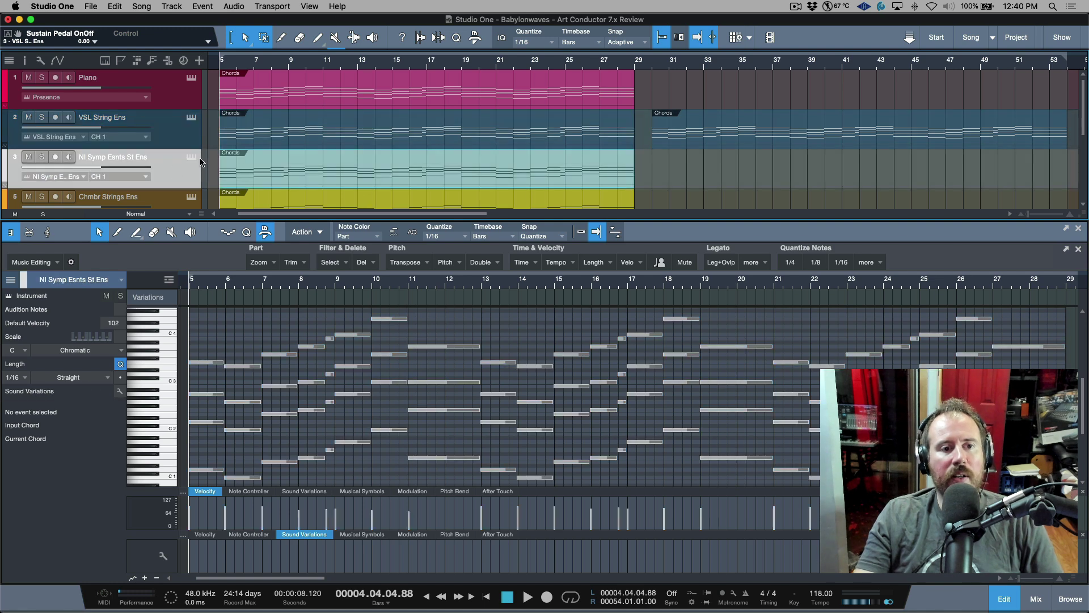
pyautogui.click(192, 160)
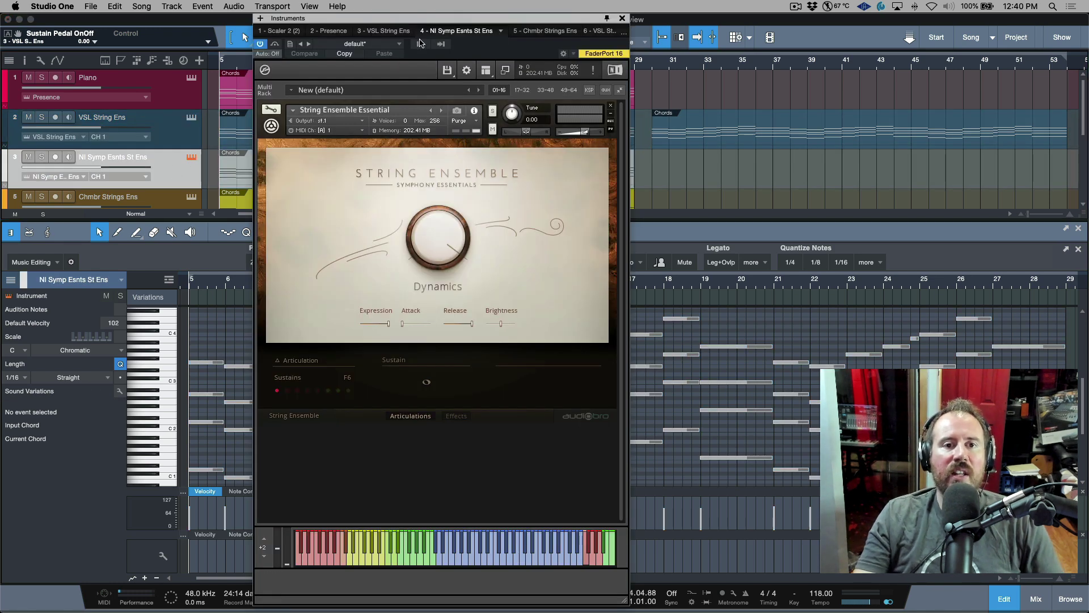
pyautogui.click(622, 18)
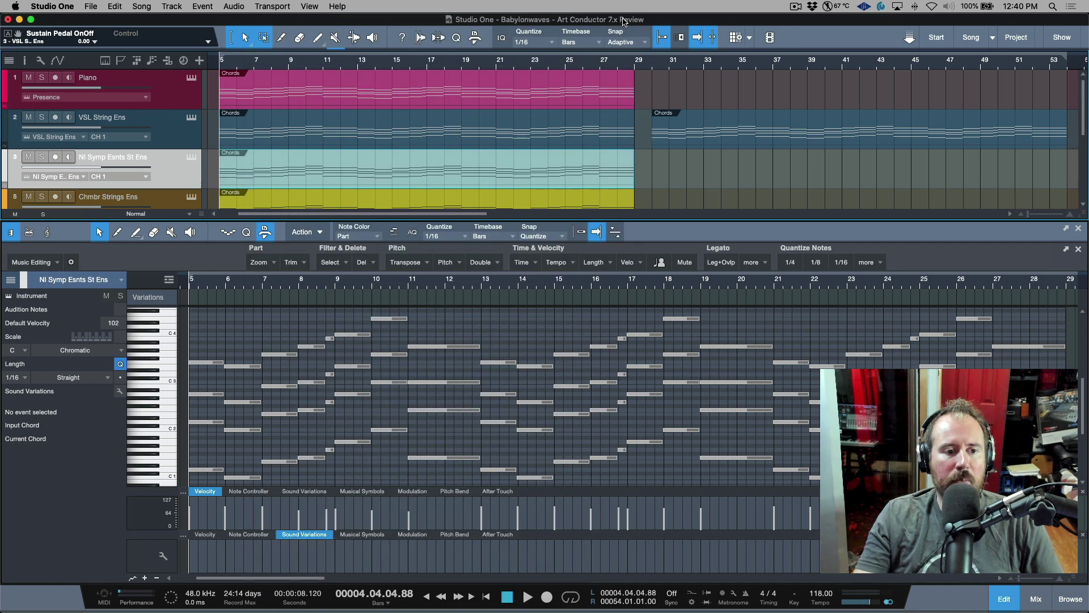
# Load the String Ensemble Essential sound variation map from NI Symphony Essentials onto the NI Symp Esnts St Ens track and close the editor
pyautogui.click(121, 392)
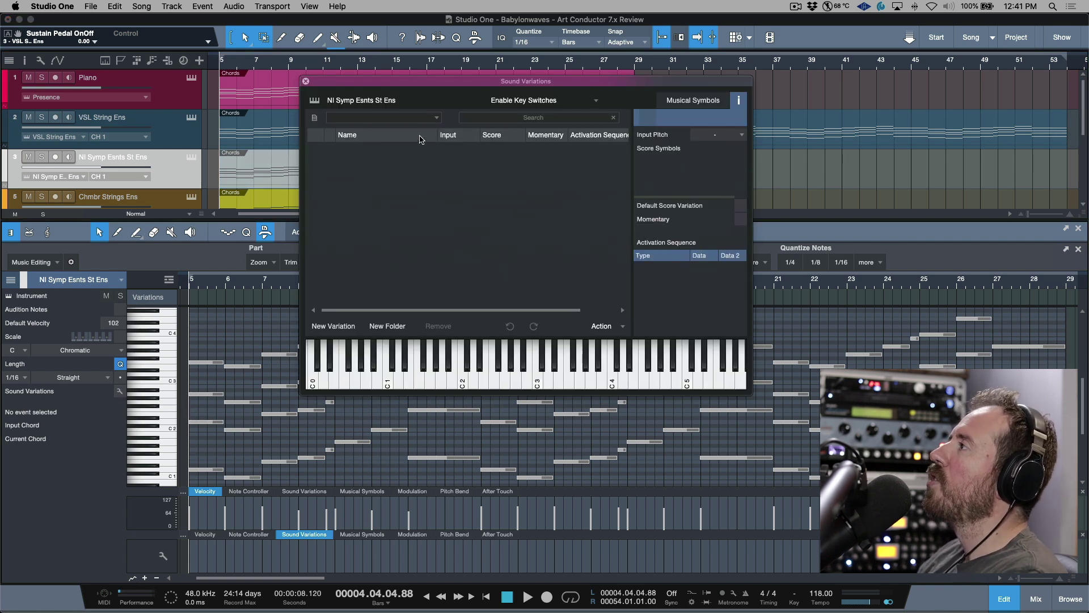
pyautogui.click(437, 118)
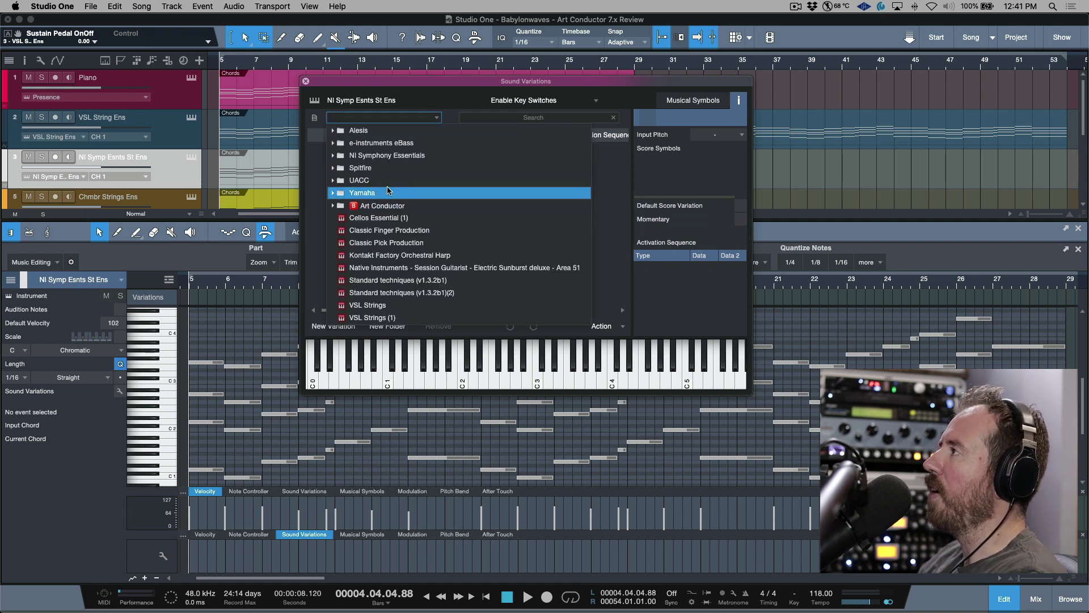
pyautogui.click(398, 155)
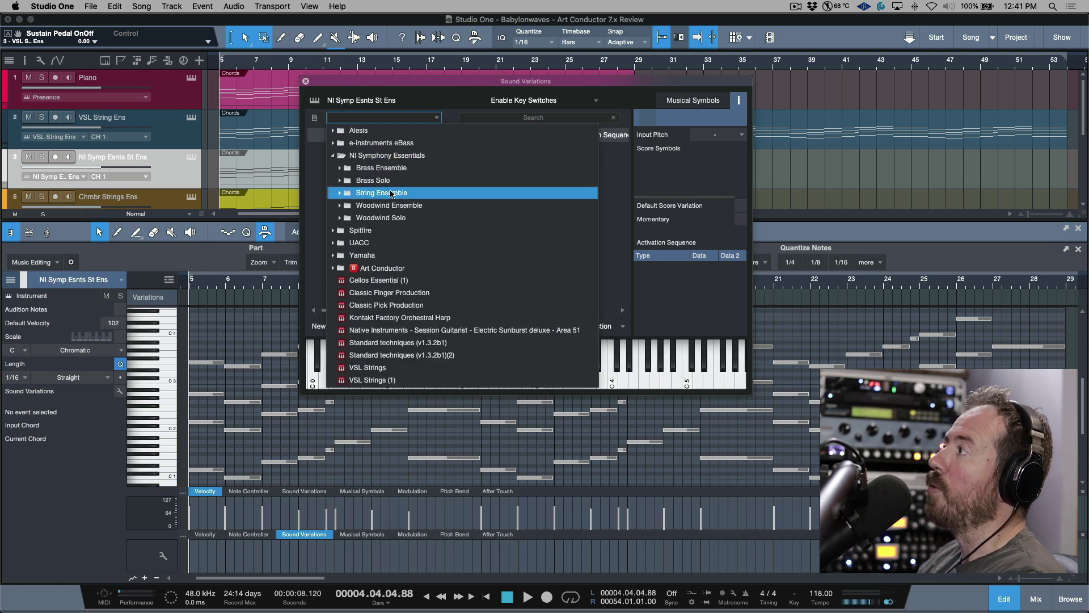
pyautogui.click(397, 193)
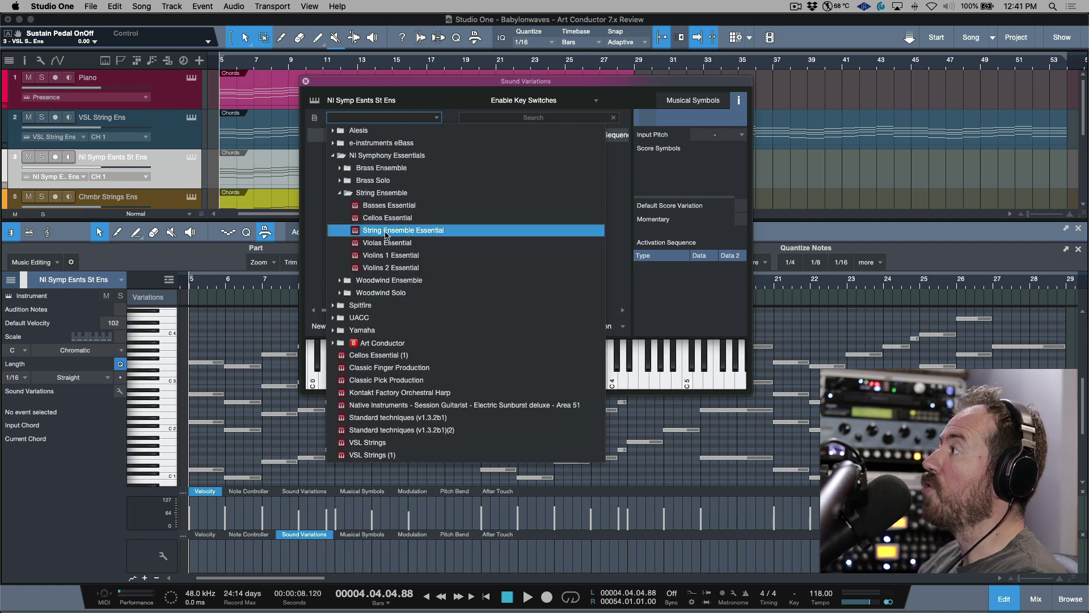
pyautogui.click(404, 231)
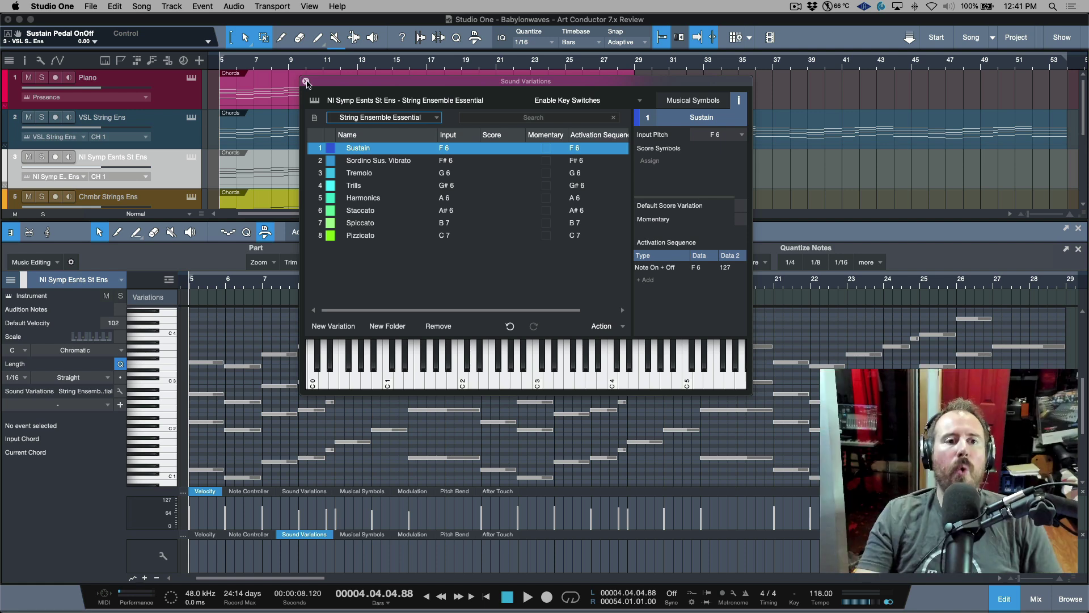
pyautogui.click(306, 81)
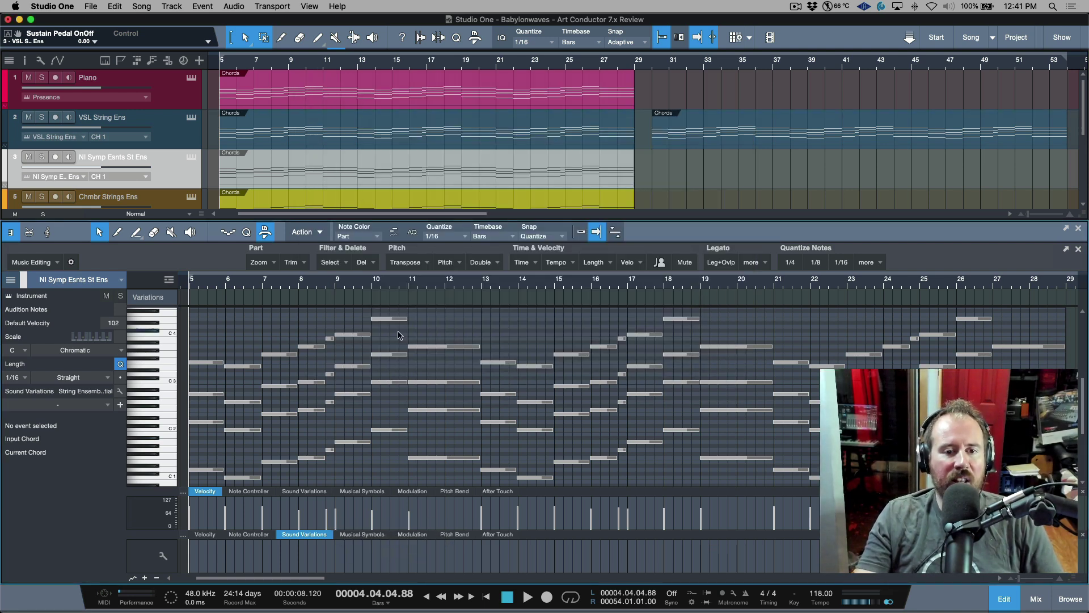
# Select the NI Symp Esnts St Ens chords in bars 11 to 14, view the sound variations available for them, and dismiss the choices
pyautogui.moveTo(443, 321); pyautogui.dragTo(536, 476)
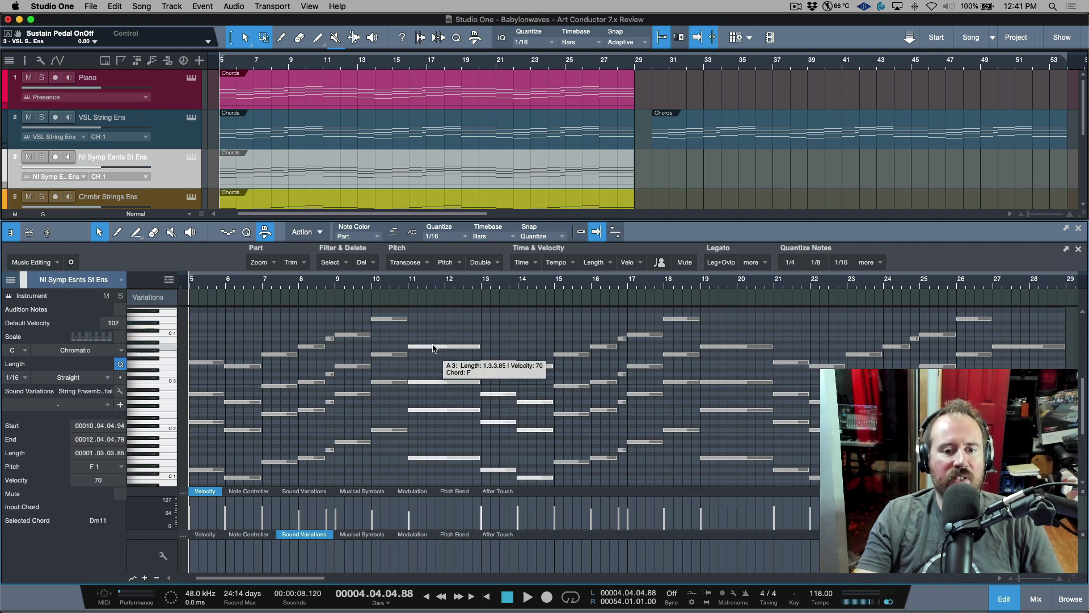
pyautogui.rightClick(434, 348)
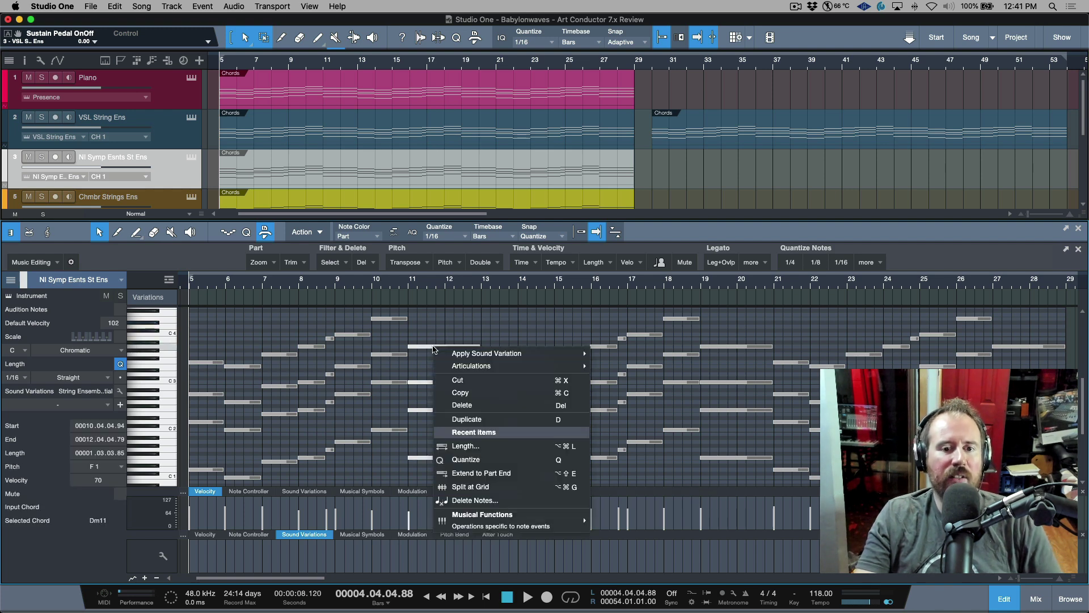
pyautogui.moveTo(474, 354)
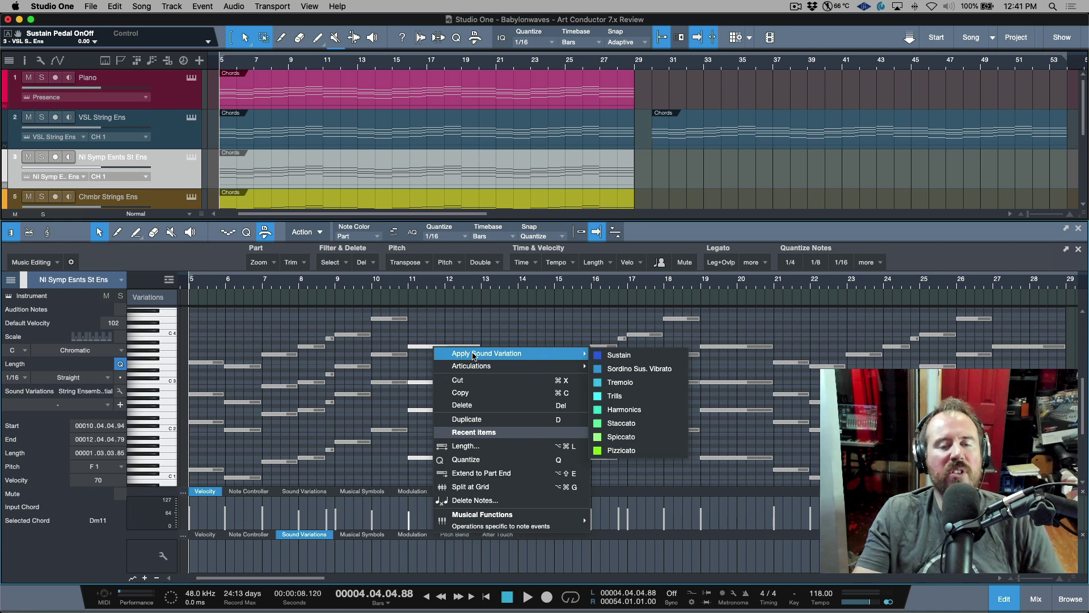
pyautogui.click(526, 326)
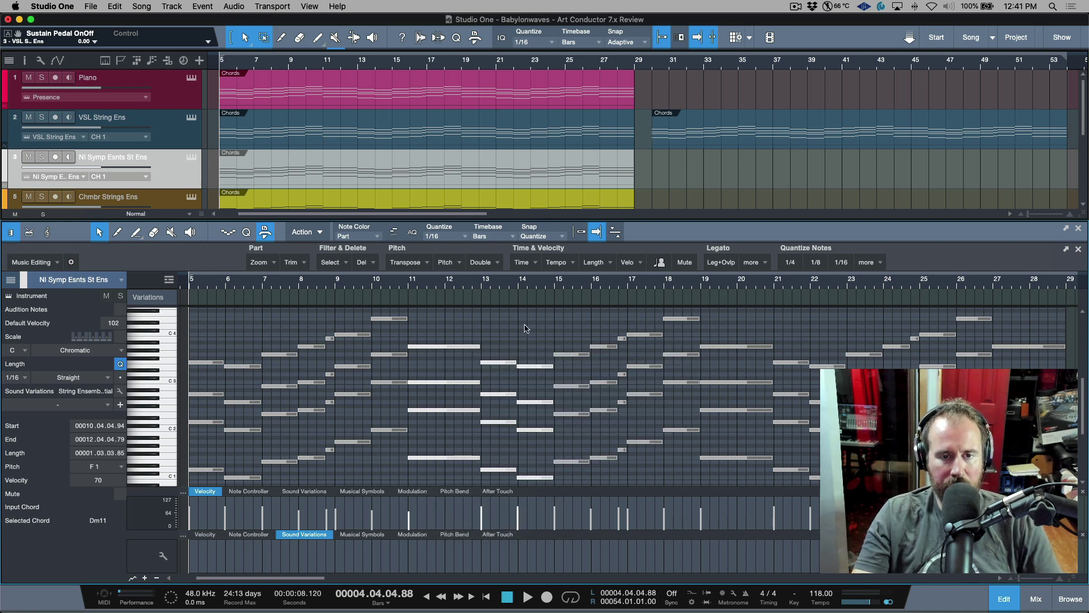
# Open the VSL String Ens chord part starting at bar 30 and apply the Staccato sound variation to the chord at bar 36
pyautogui.click(733, 139)
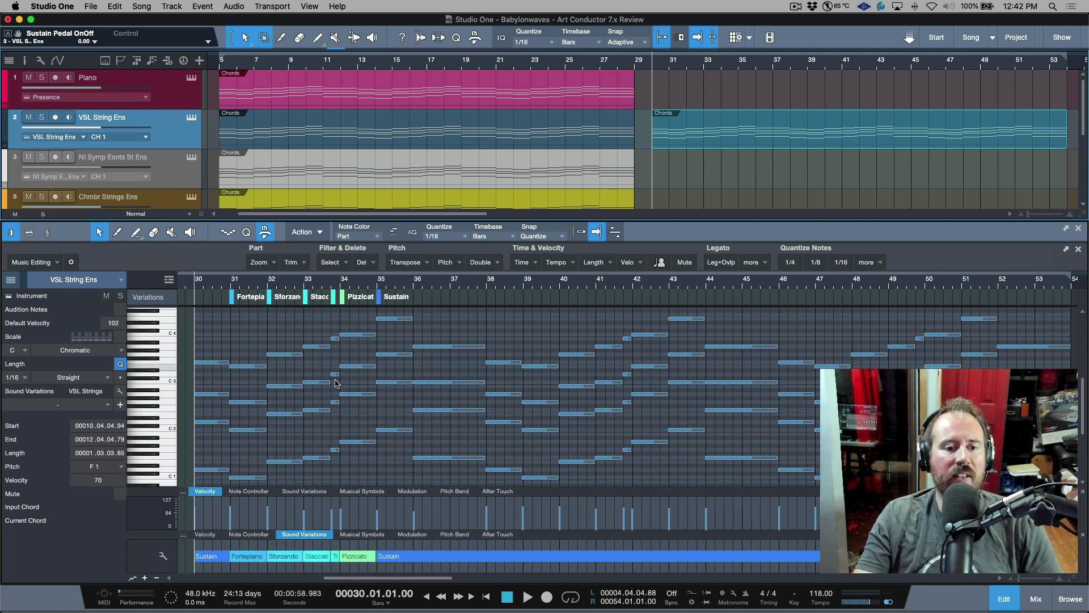
pyautogui.moveTo(454, 324); pyautogui.dragTo(440, 476)
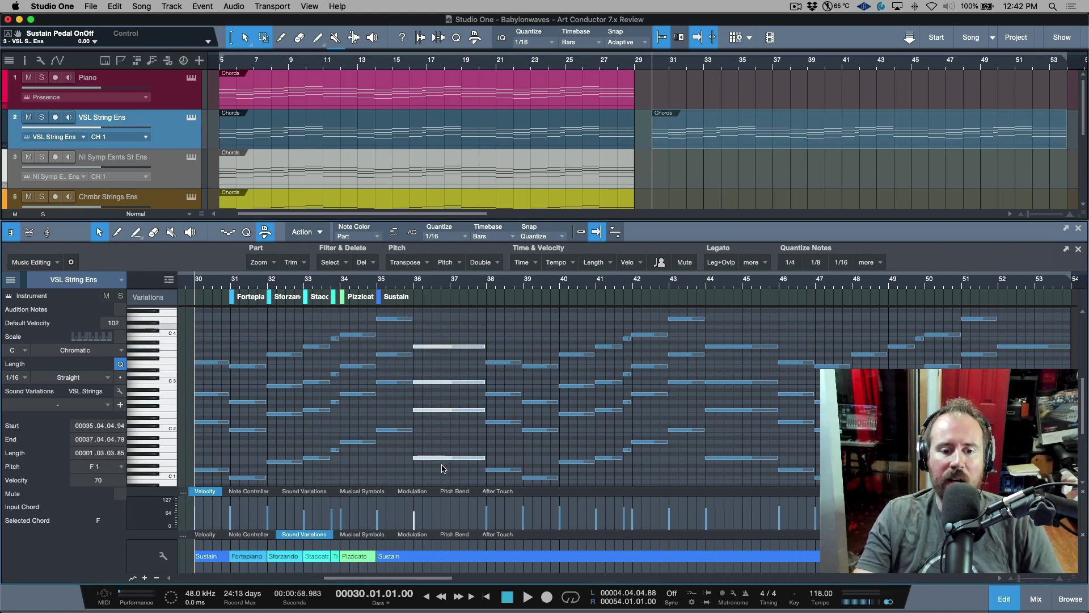
pyautogui.rightClick(447, 347)
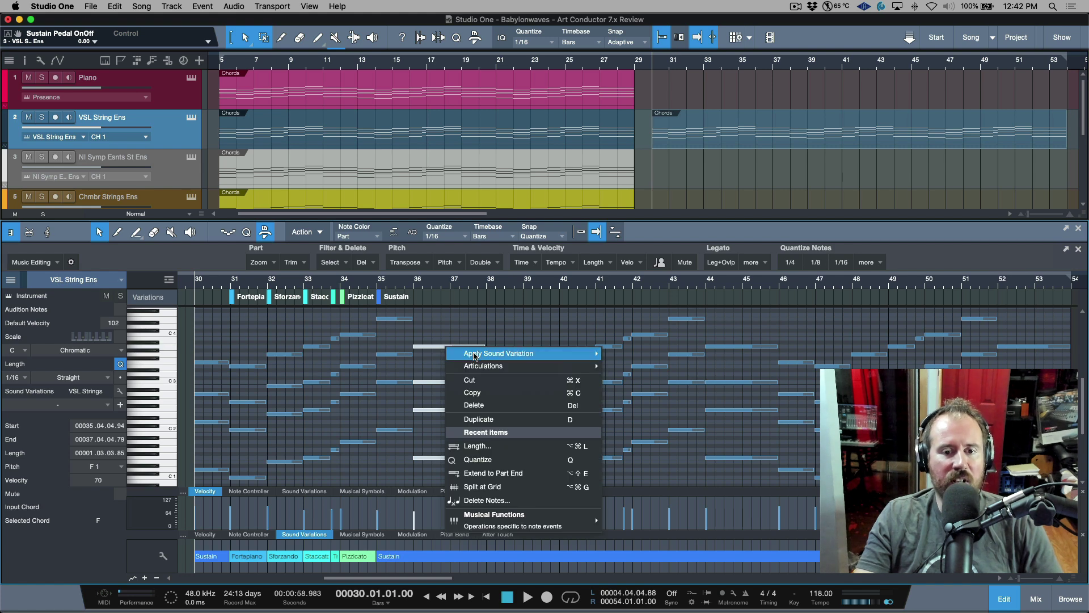
pyautogui.moveTo(476, 355)
pyautogui.click(637, 410)
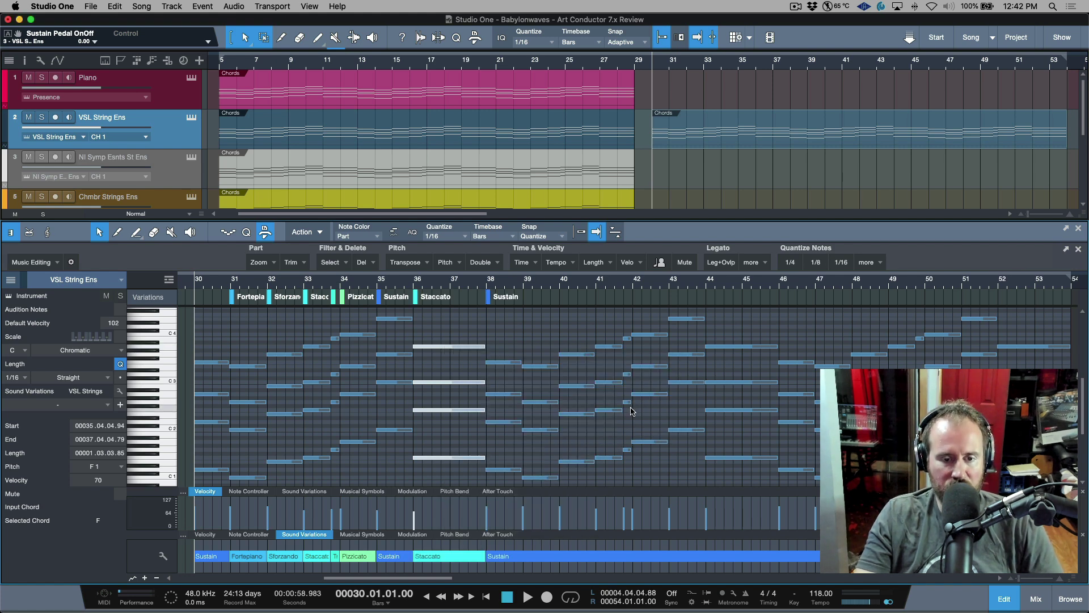
# Copy the bar 30 VSL String Ens chord part onto the NI Symp Esnts St Ens and Chmbr Strings Ens tracks at the same position
pyautogui.click(728, 143)
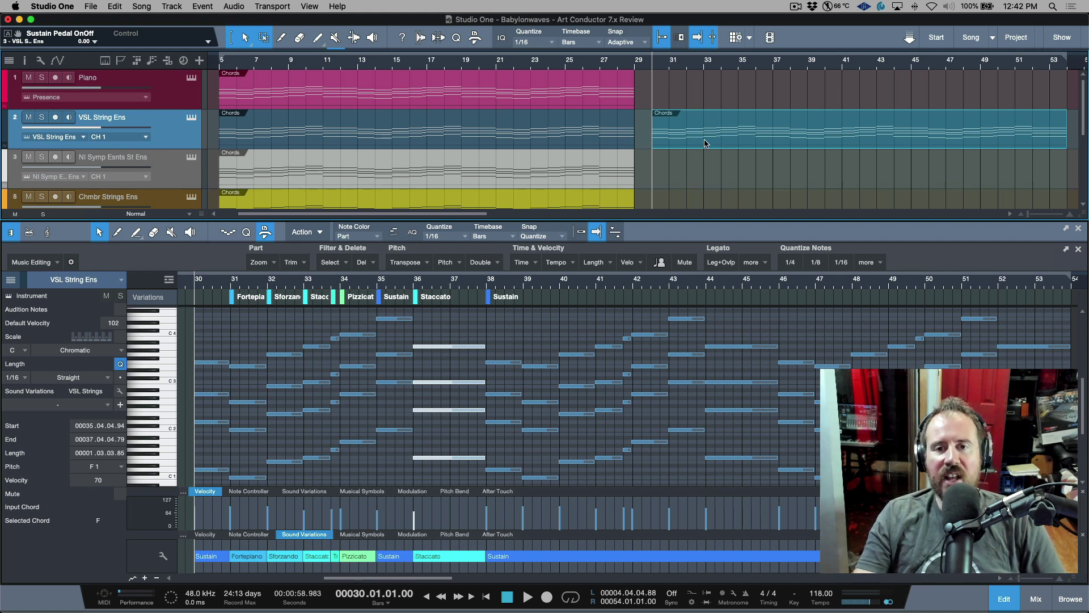
pyautogui.hscroll(2, 705, 143)
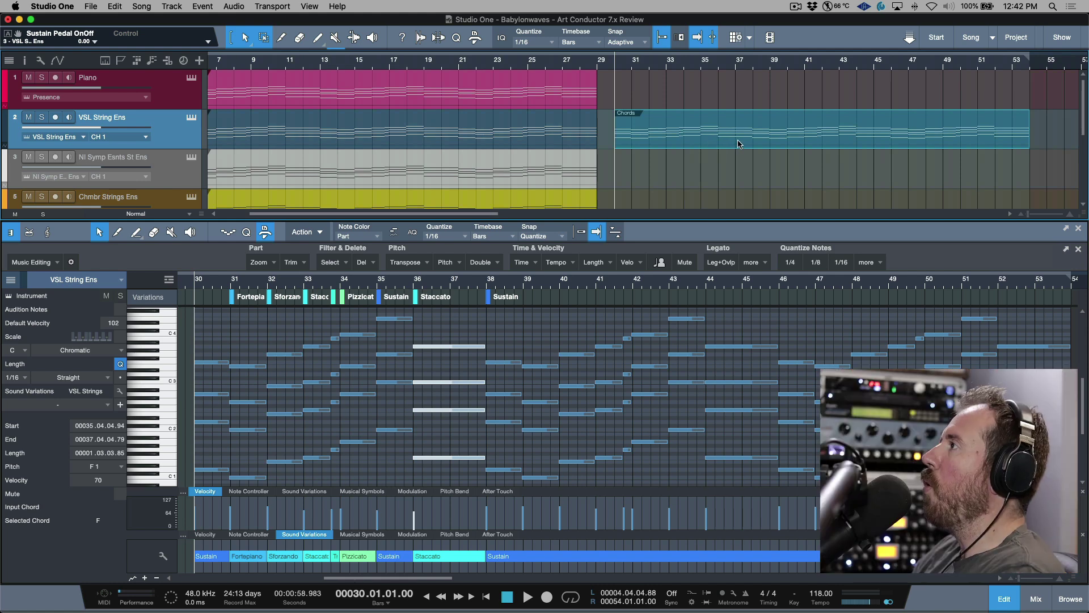
pyautogui.moveTo(739, 143); pyautogui.dragTo(739, 167)
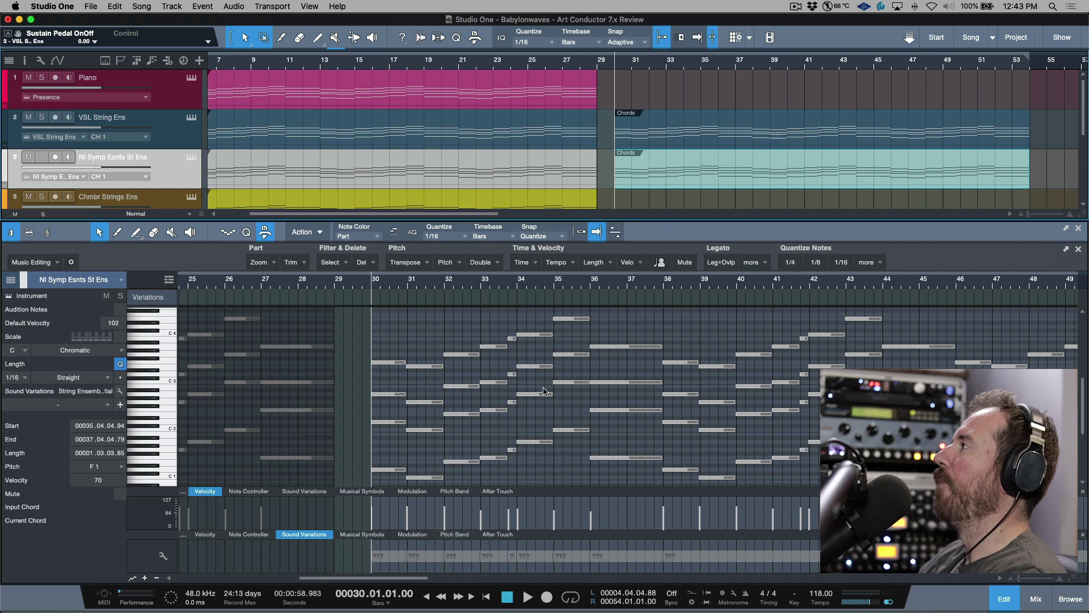
pyautogui.scroll(-1, 692, 140)
pyautogui.click(691, 113)
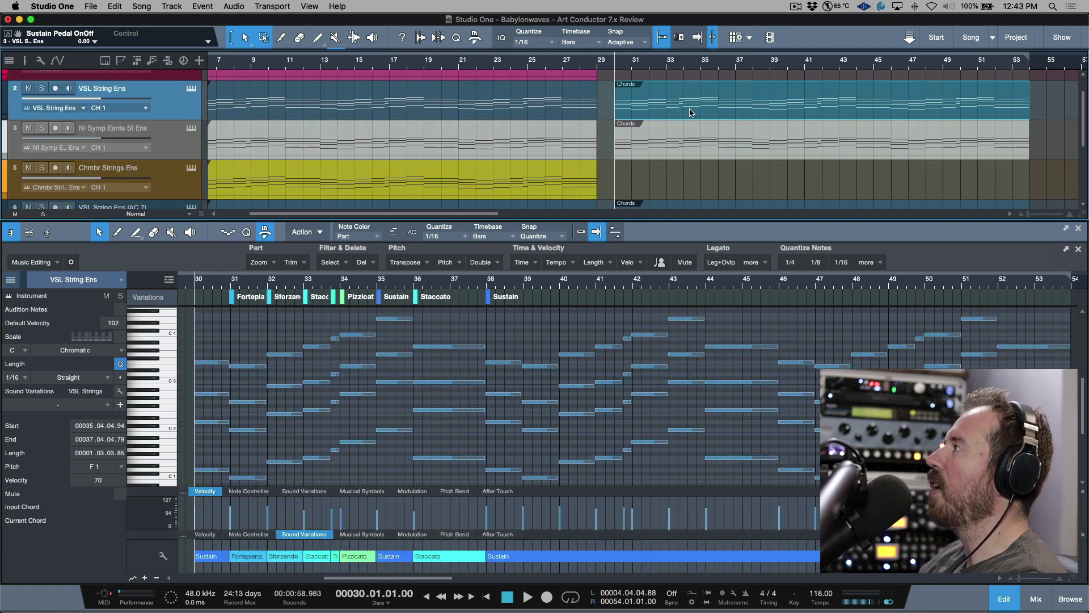
pyautogui.click(694, 186)
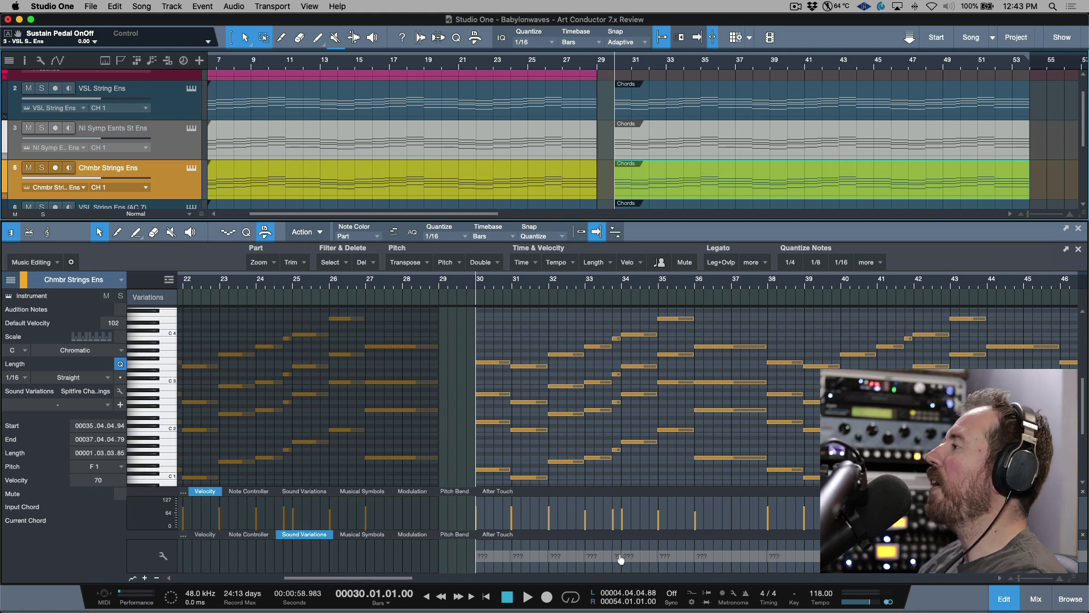
# Inspect the sound variation events at bars 34 and 35 of the copied Chmbr Strings Ens part and their available commands
pyautogui.click(651, 560)
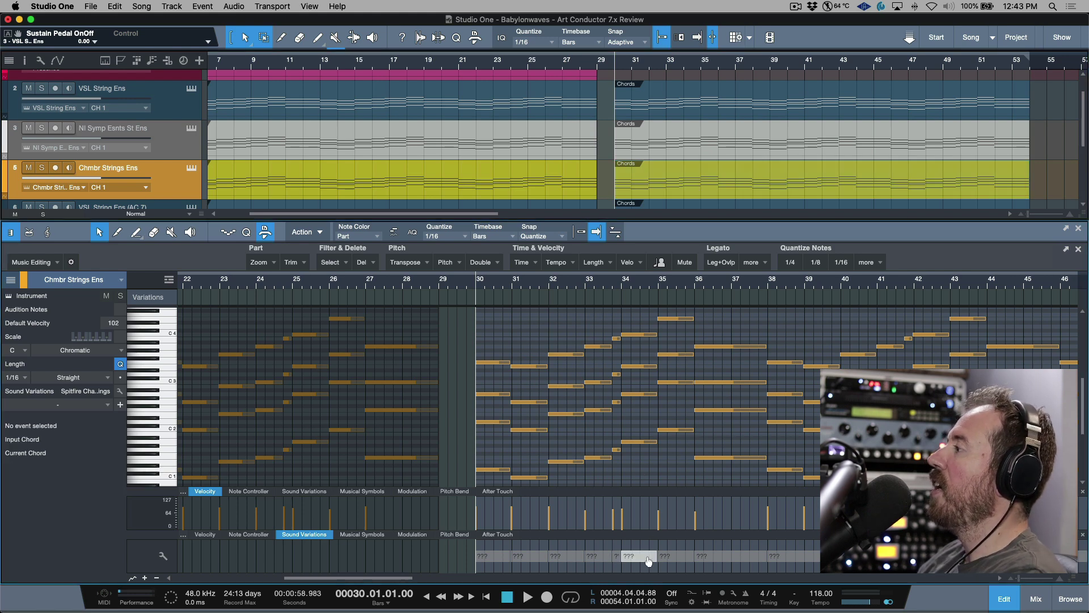
pyautogui.click(681, 560)
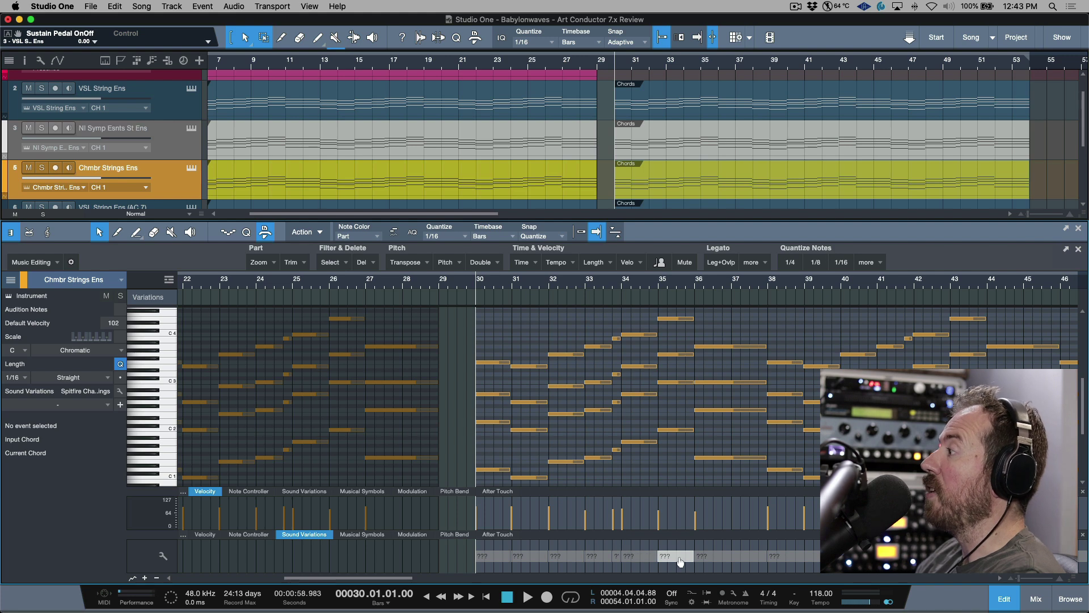
pyautogui.click(638, 560)
pyautogui.rightClick(638, 560)
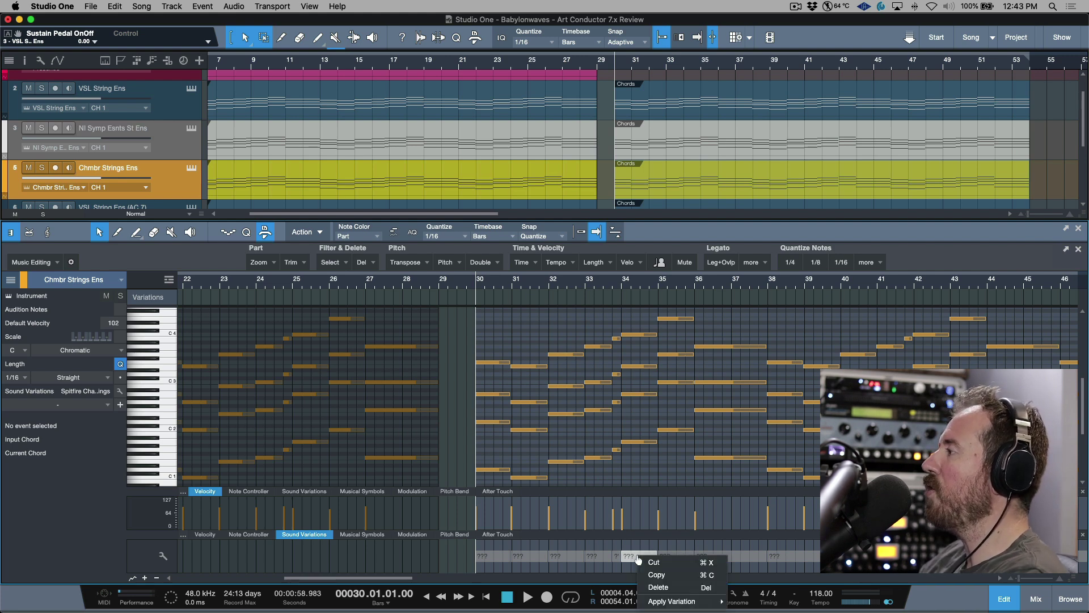
pyautogui.click(646, 521)
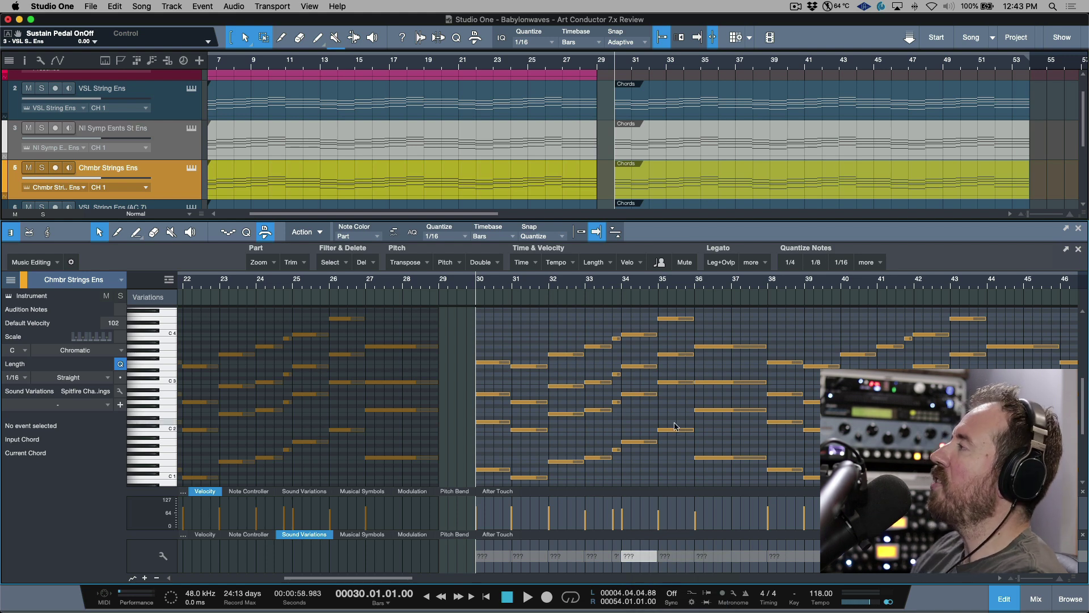
# Close the note editor, show the whole song, and select the first VSL String Ens (AC 7) chord part
pyautogui.click(1079, 232)
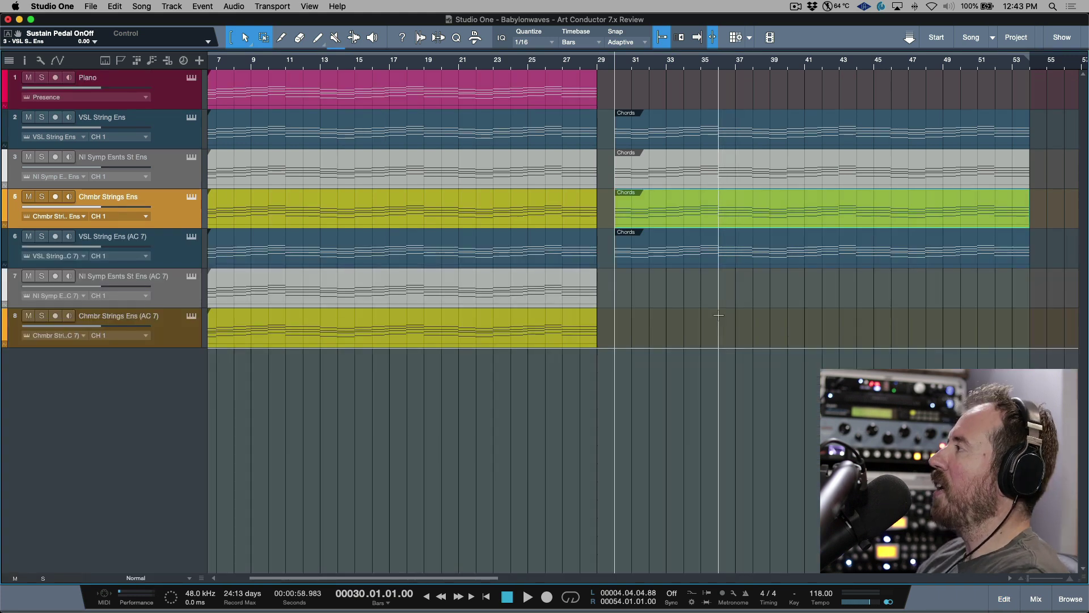
pyautogui.press('w')
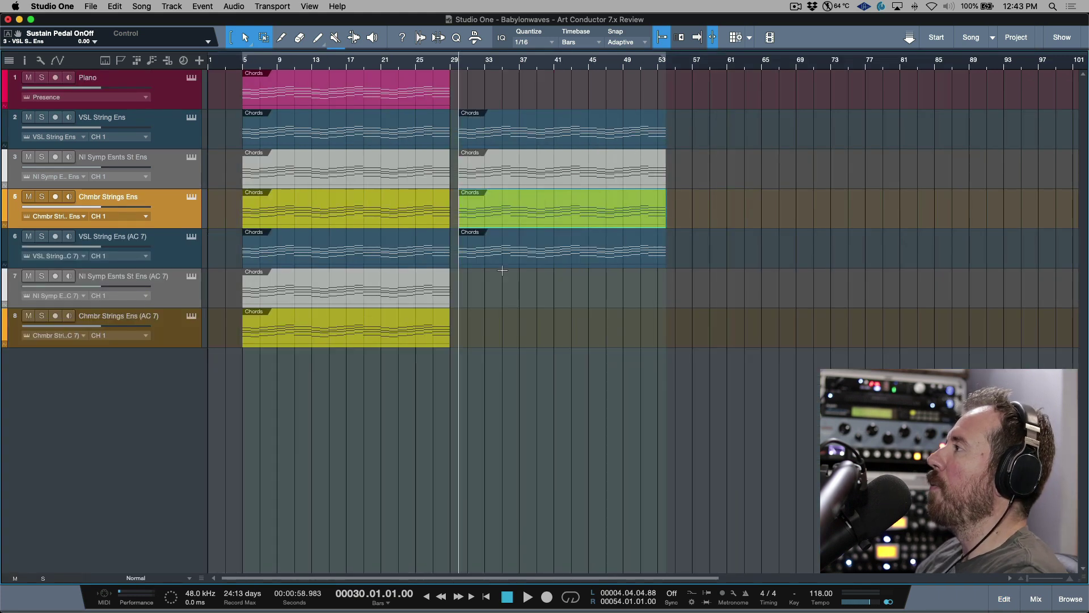
pyautogui.click(389, 265)
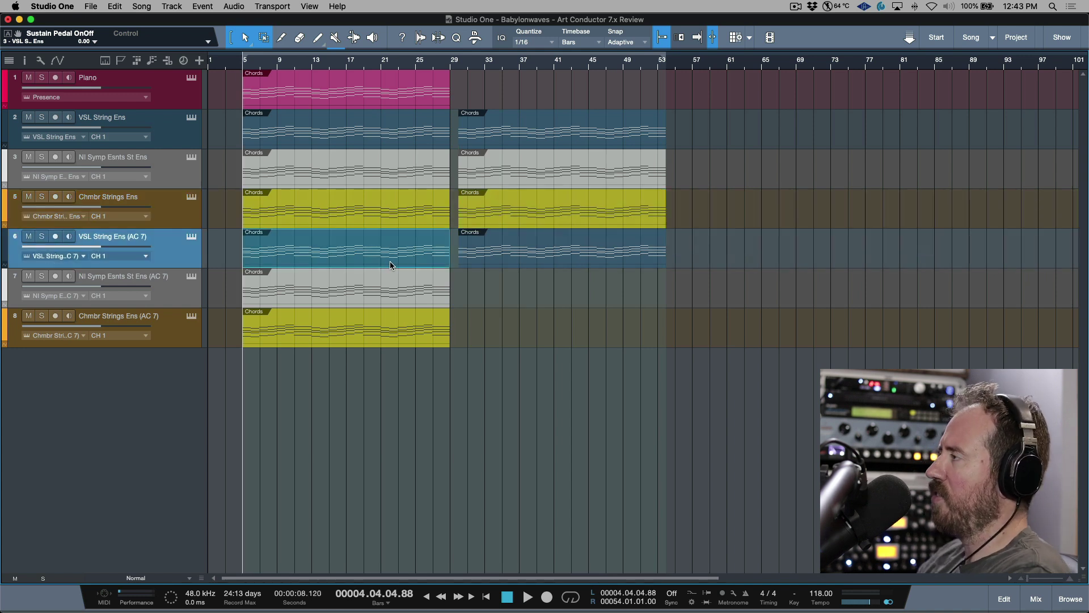
# Show the installed sound sets in the file browser and expand Art Conductor Studio One down to its Art Conductor vendor folders
pyautogui.click(1071, 600)
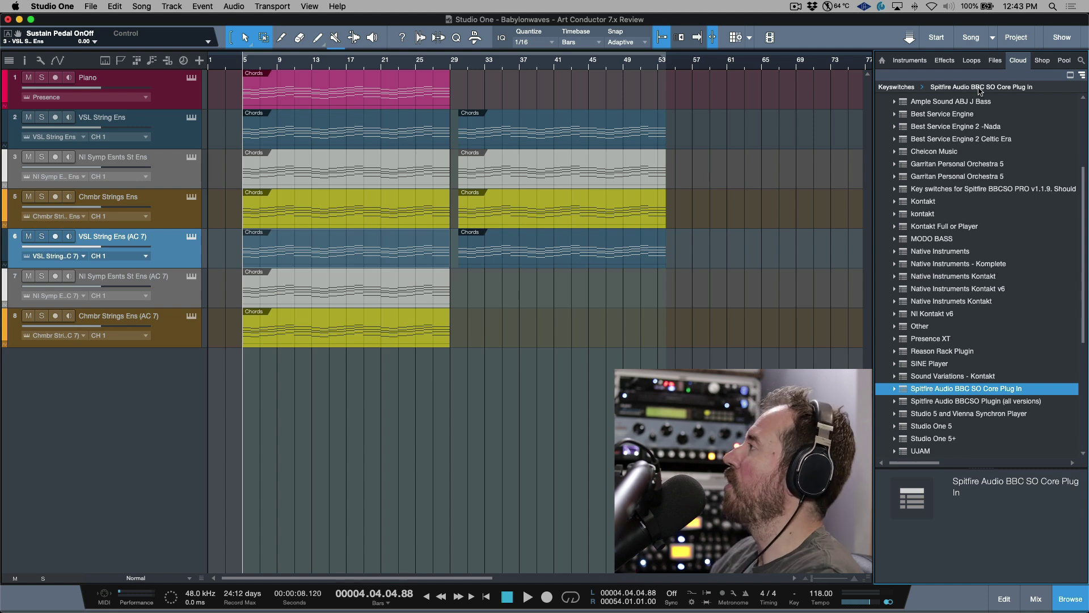
pyautogui.click(996, 60)
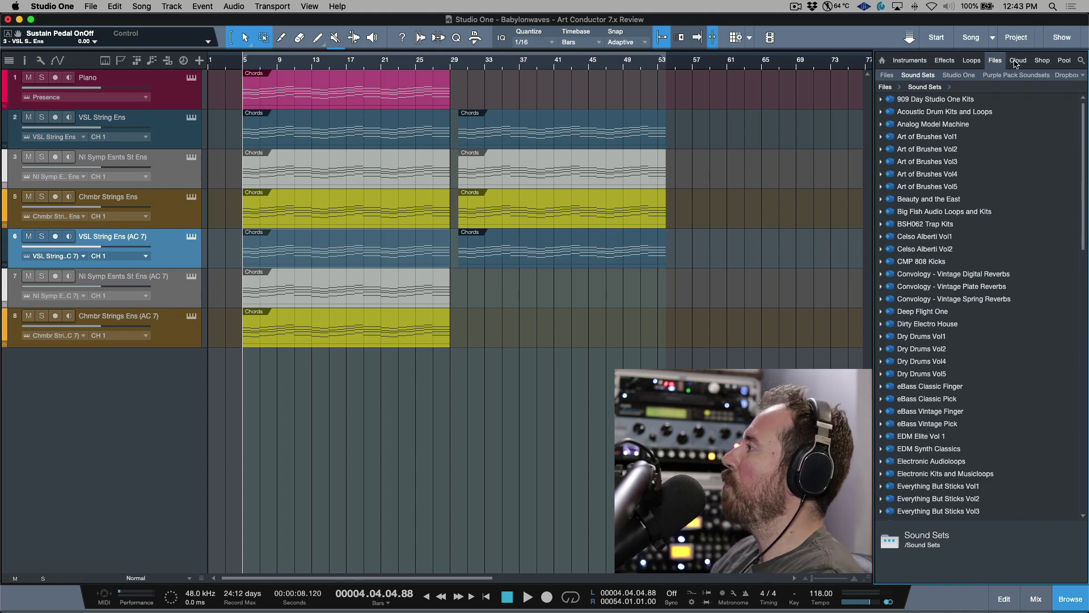
pyautogui.scroll(-15, 950, 258)
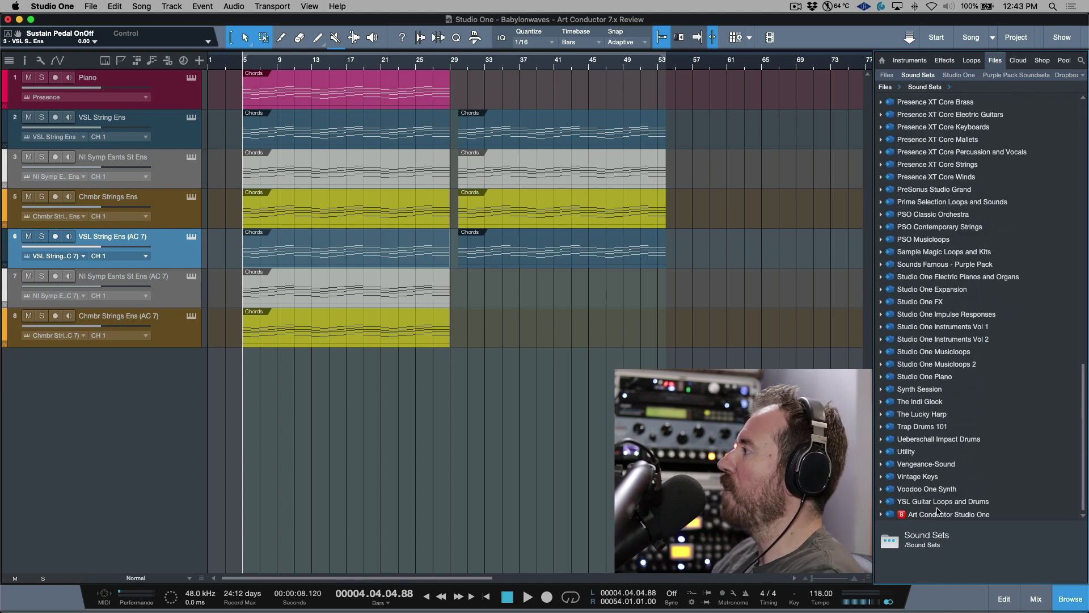
pyautogui.doubleClick(953, 514)
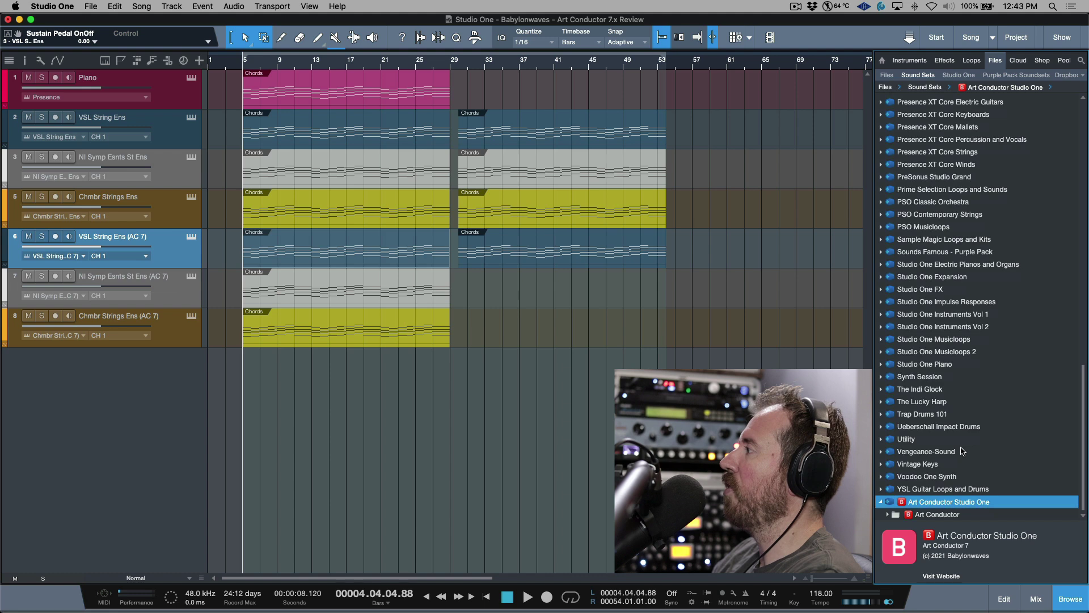
pyautogui.doubleClick(935, 514)
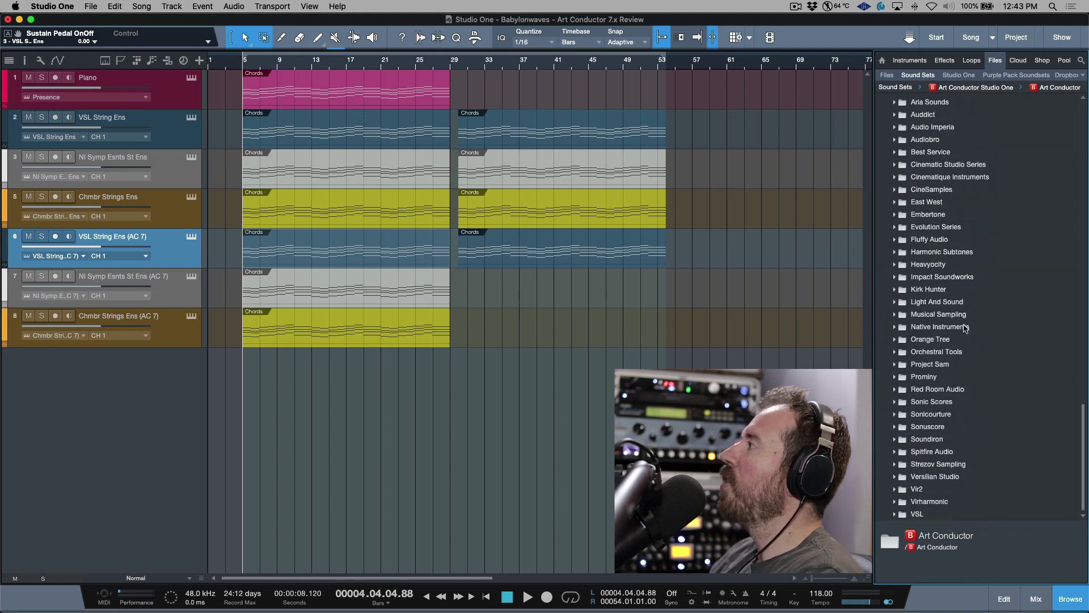
# Look through the Aria Sounds and Harmonic Subtones folders, collapse both, and expand the Native Instruments folder
pyautogui.click(895, 103)
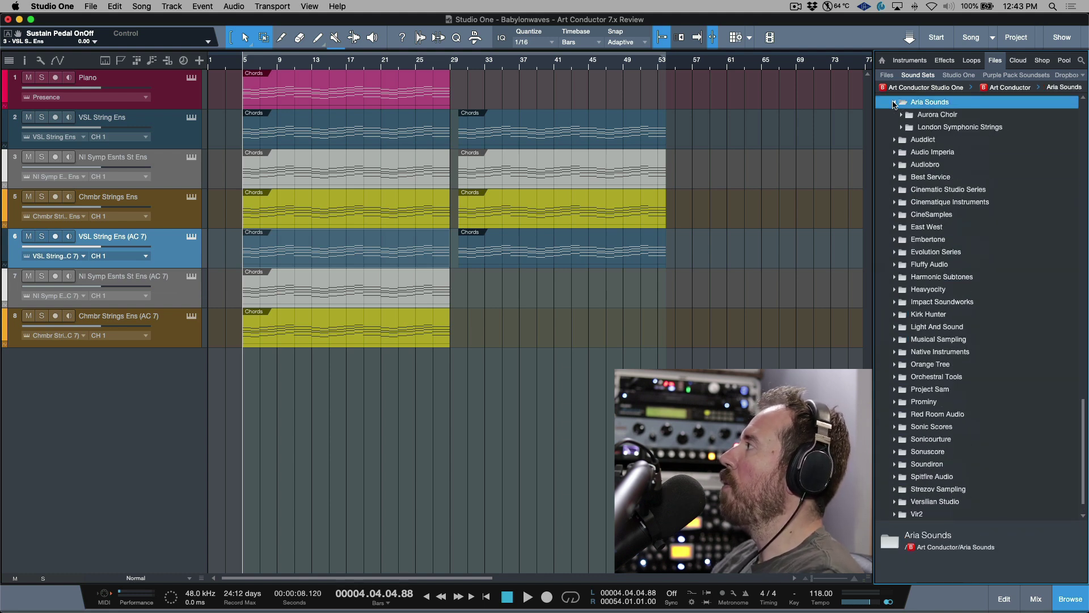
pyautogui.click(895, 104)
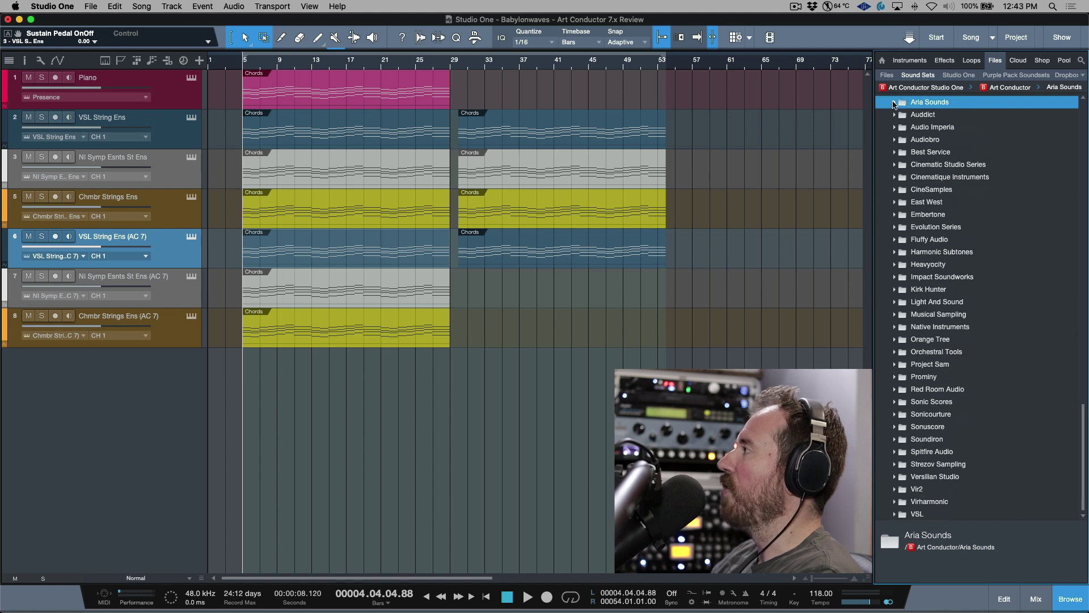
pyautogui.click(896, 252)
pyautogui.click(896, 253)
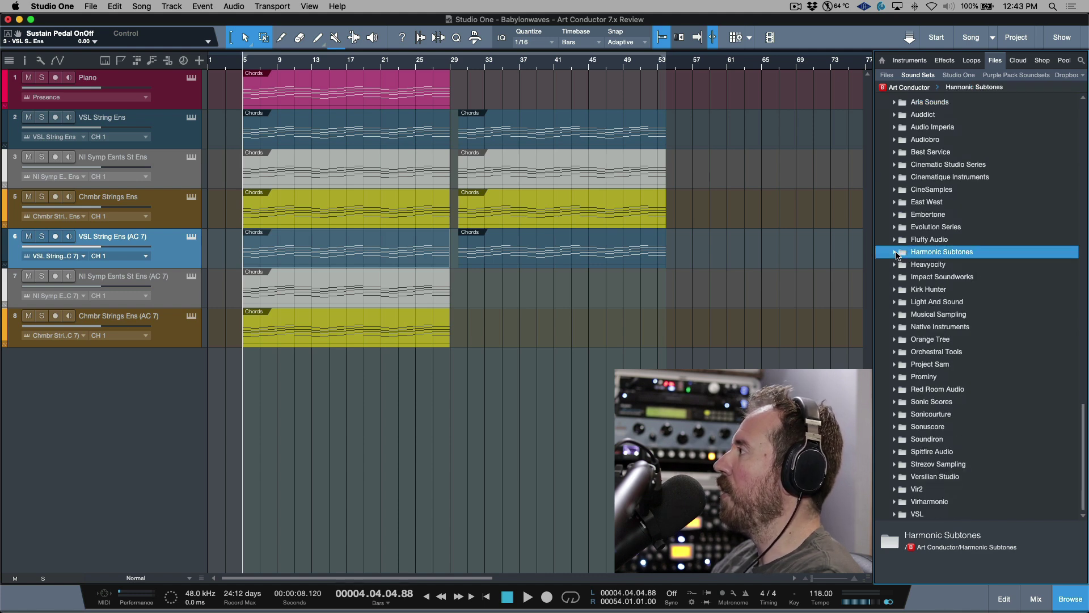
pyautogui.click(894, 328)
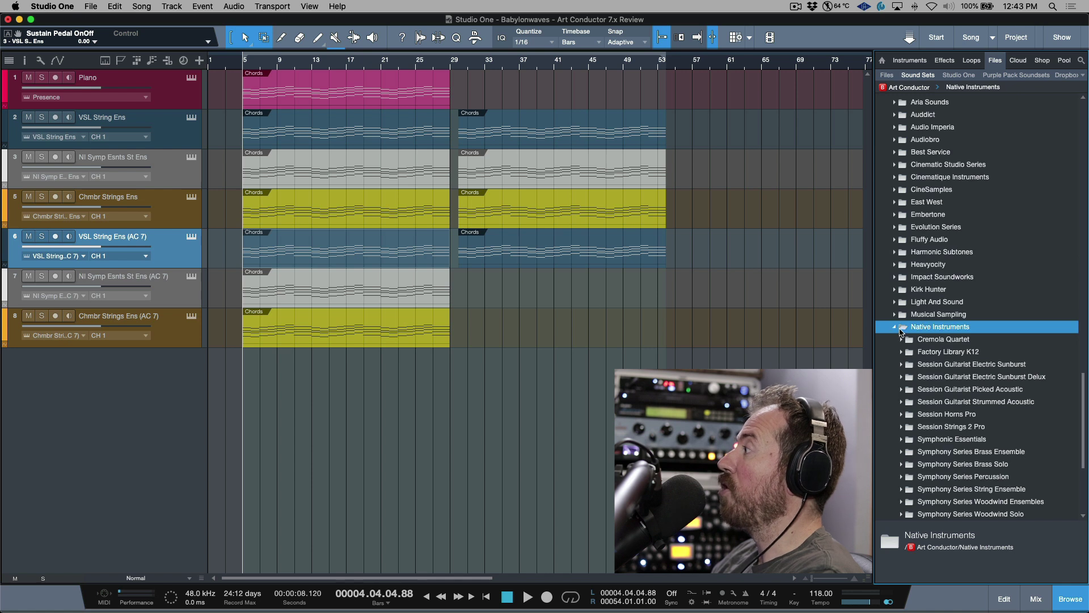
# Look through the Native Instruments folder, expand Symphonic Essentials to view its instrument sections, and collapse Native Instruments
pyautogui.scroll(-5, 968, 398)
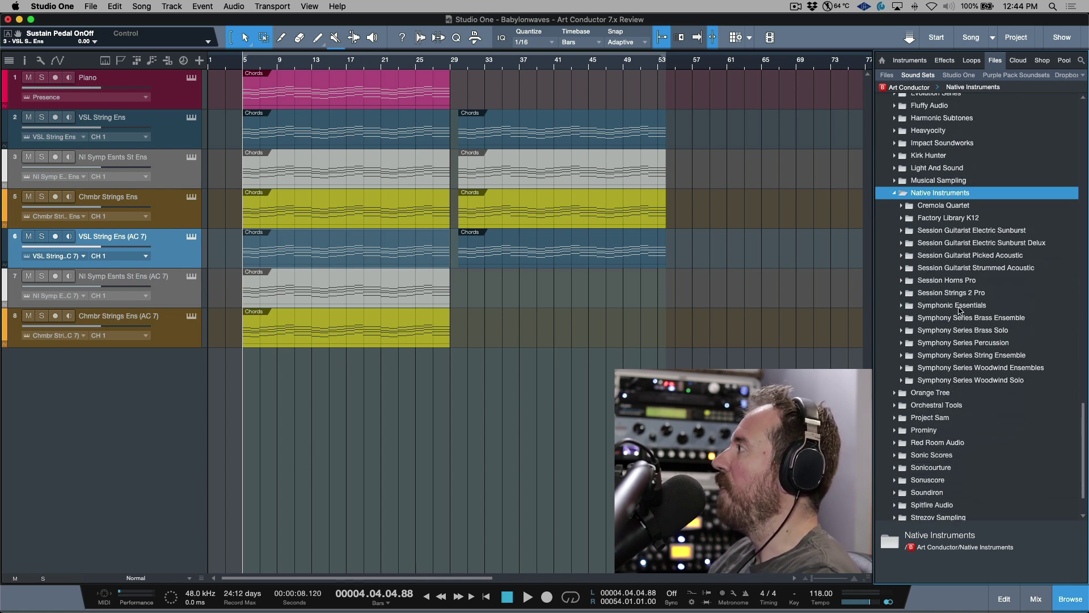
pyautogui.click(902, 307)
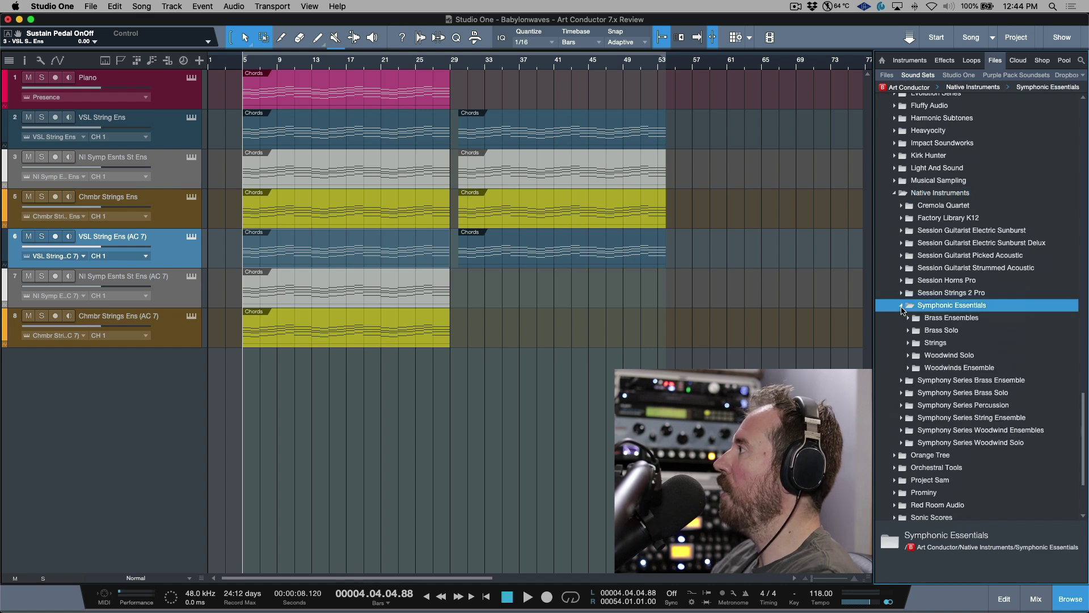
pyautogui.click(895, 194)
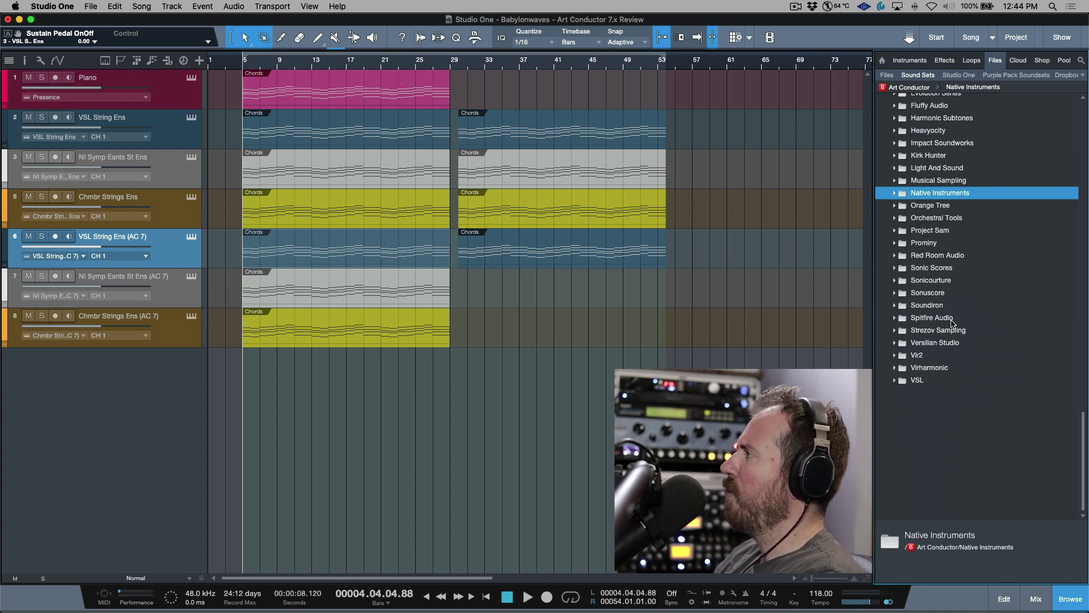
# Look through the Spitfire Audio libraries, view the maps in Abbey Road One Selections, and collapse both folders
pyautogui.doubleClick(953, 321)
pyautogui.scroll(-5, 965, 391)
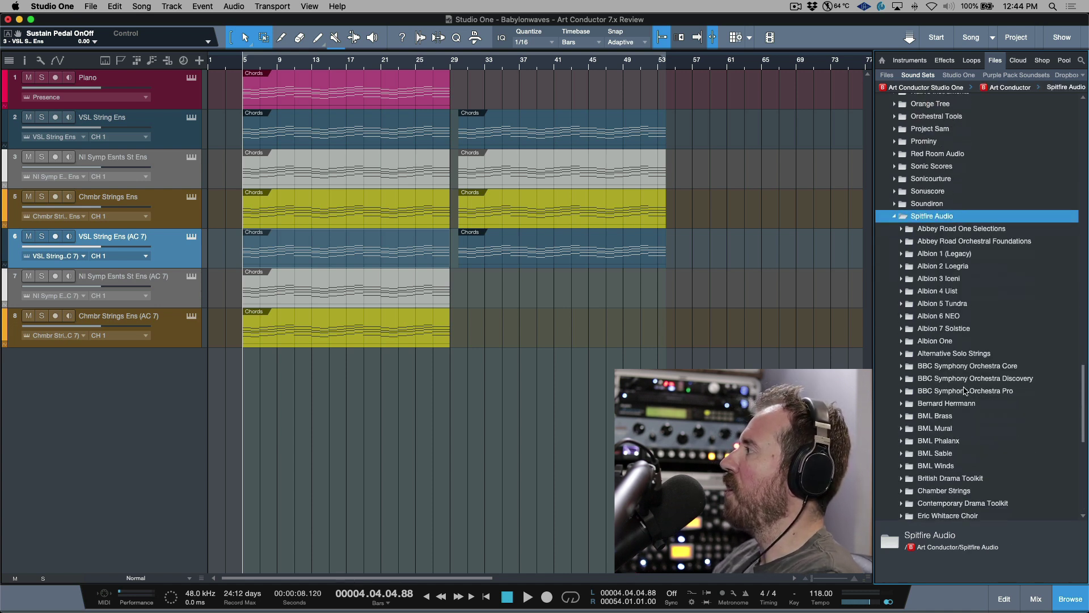
pyautogui.scroll(3, 964, 390)
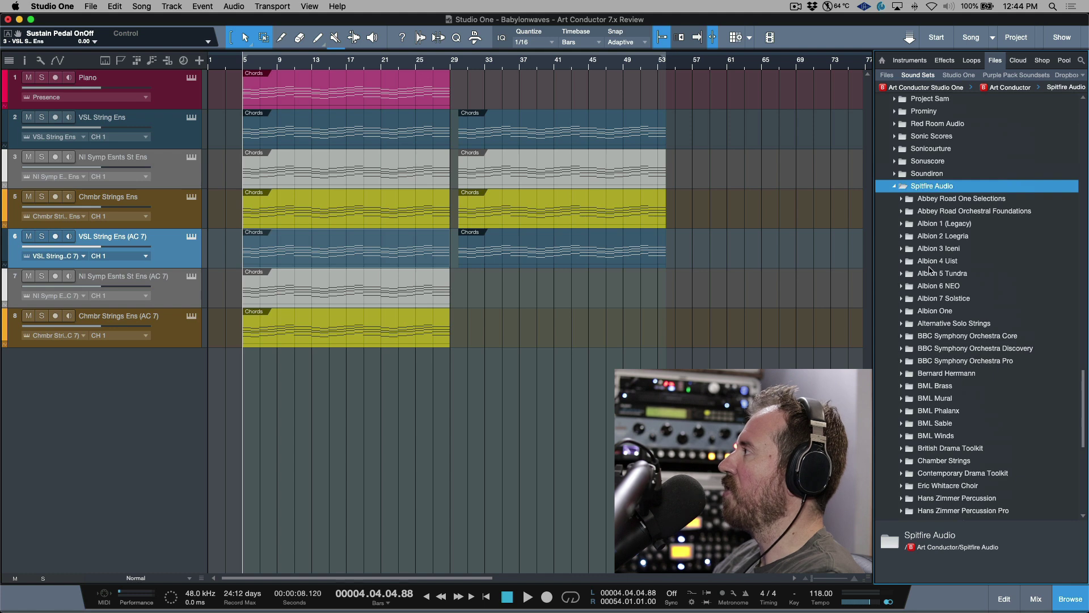
pyautogui.doubleClick(936, 198)
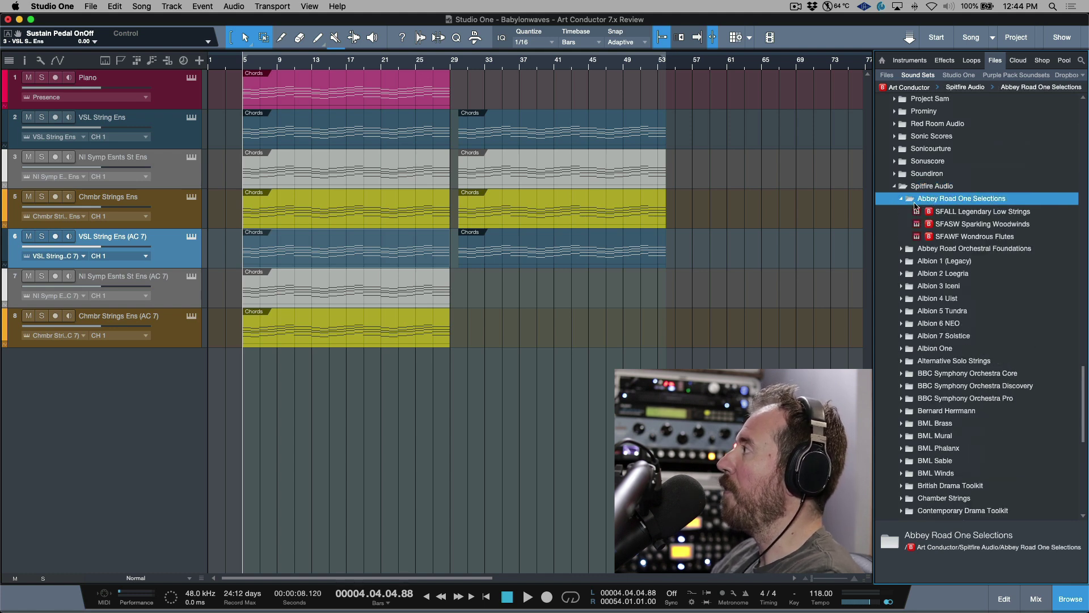
pyautogui.click(900, 198)
pyautogui.click(894, 187)
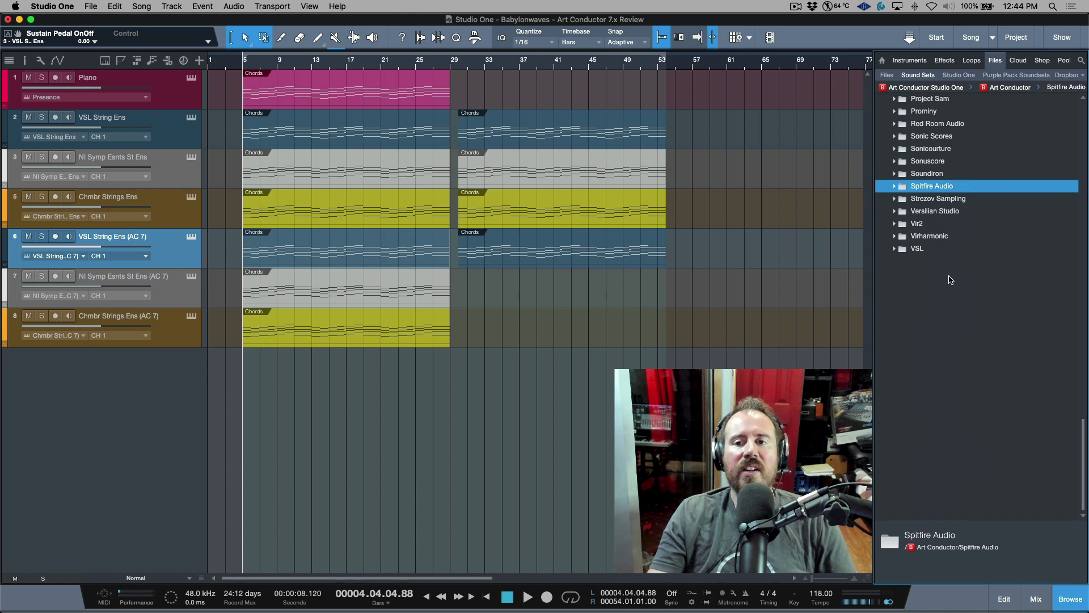
# Collapse the Art Conductor folder and its parent Art Conductor Studio One sound set in the file browser
pyautogui.scroll(10, 949, 276)
pyautogui.scroll(5, 950, 278)
pyautogui.doubleClick(934, 202)
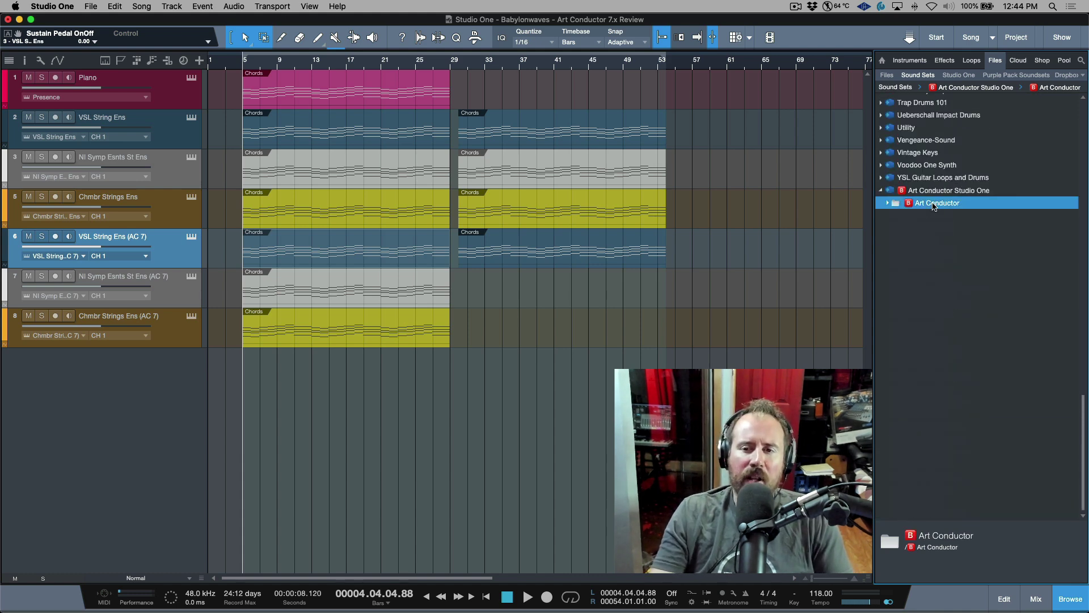
pyautogui.doubleClick(942, 192)
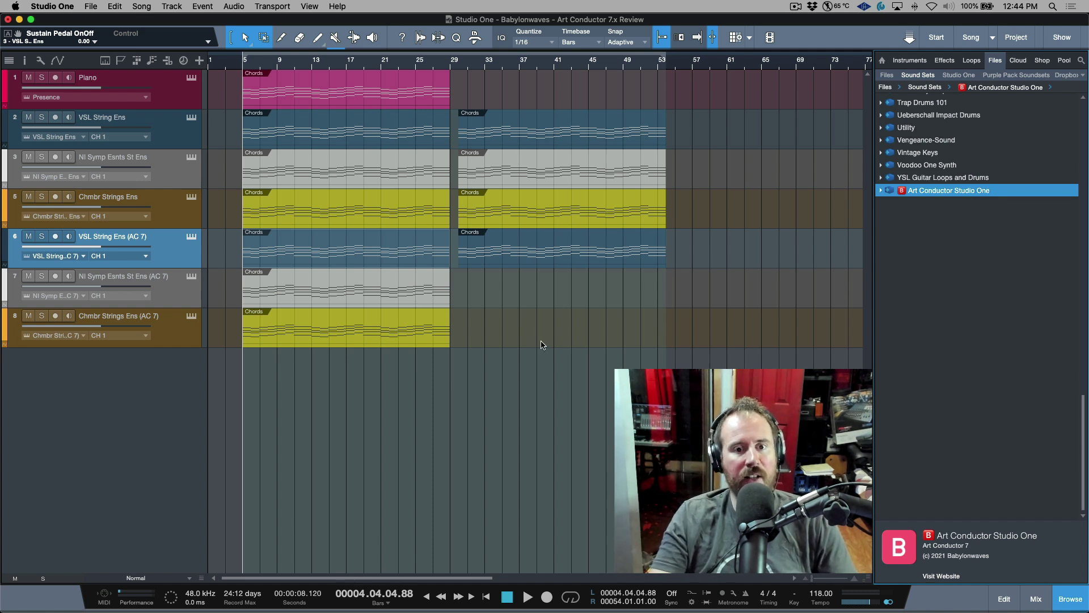
# Go through the original and AC 7 string tracks one by one, ending on the first VSL String Ens (AC 7) part
pyautogui.click(408, 262)
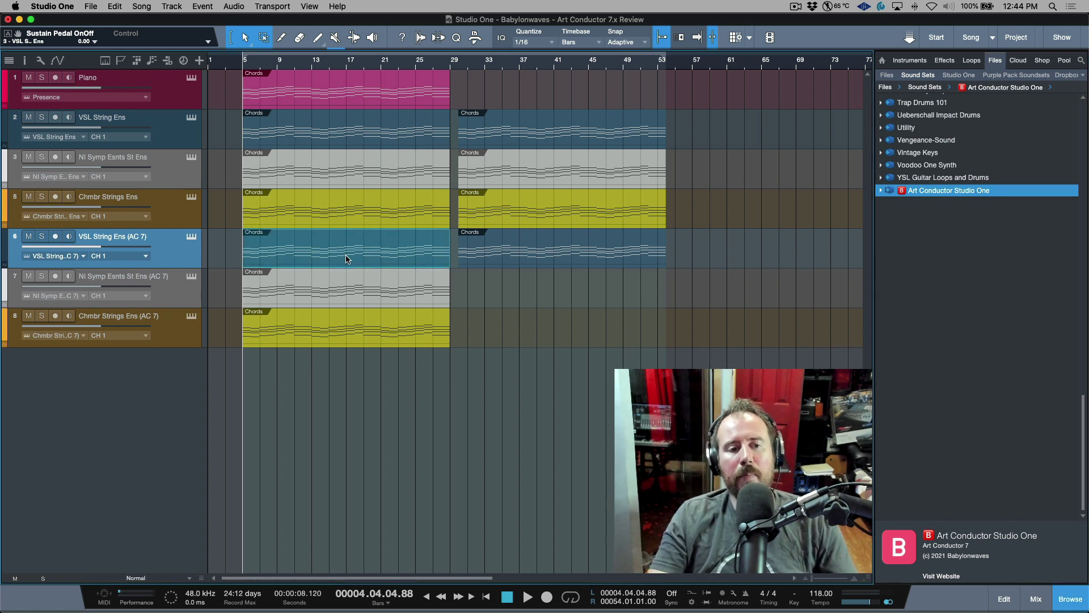
pyautogui.click(168, 126)
pyautogui.click(170, 159)
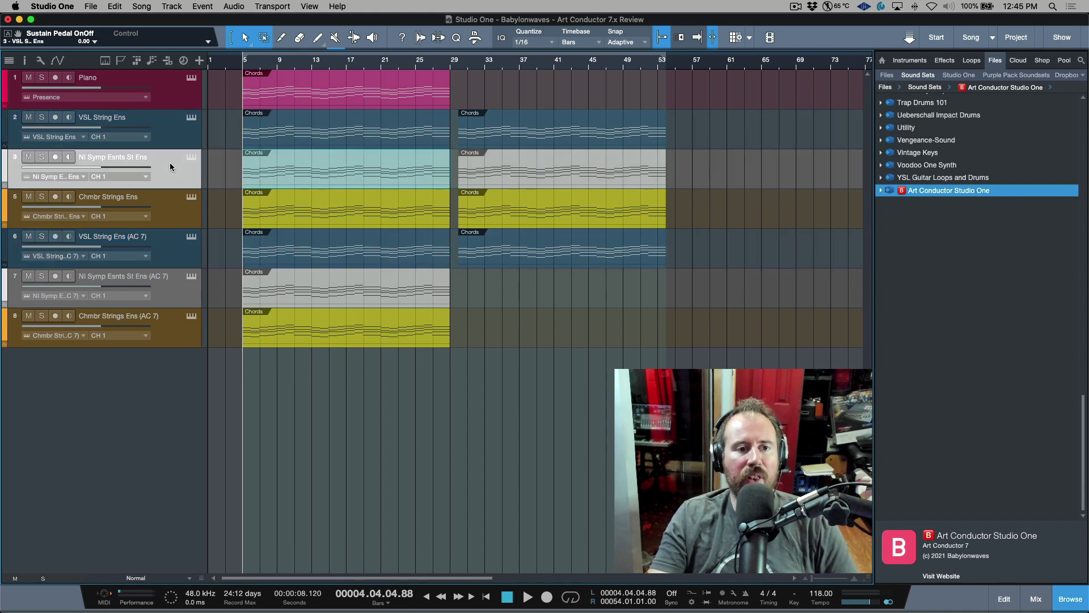
pyautogui.click(168, 206)
pyautogui.click(176, 252)
pyautogui.click(179, 291)
pyautogui.click(181, 325)
pyautogui.click(334, 263)
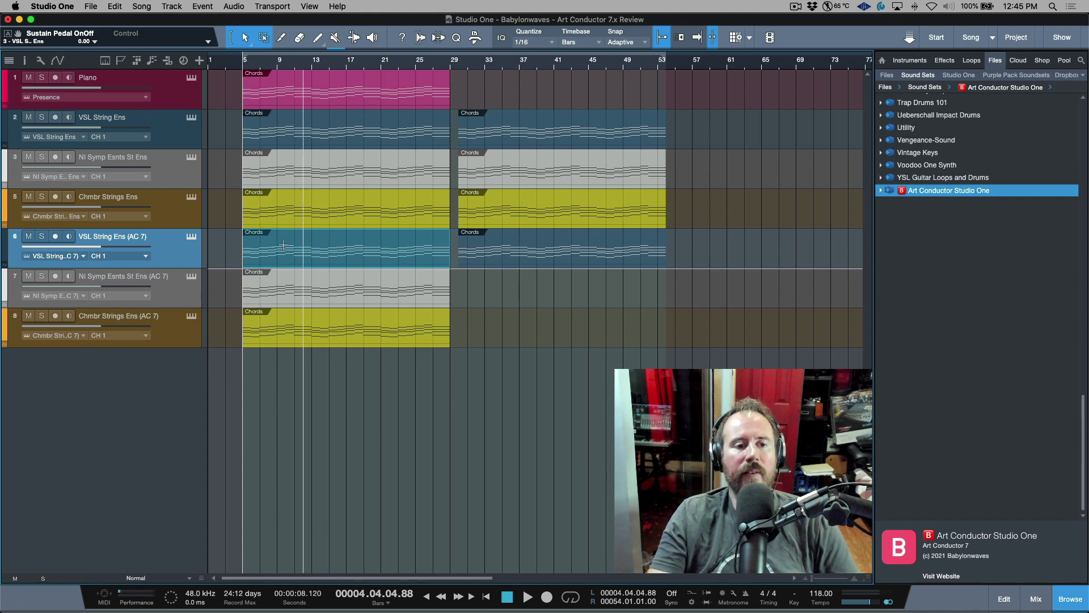
# Open the sound variations of the first VSL String Ens (AC 7) part and expand Art Conductor among the available maps
pyautogui.doubleClick(333, 258)
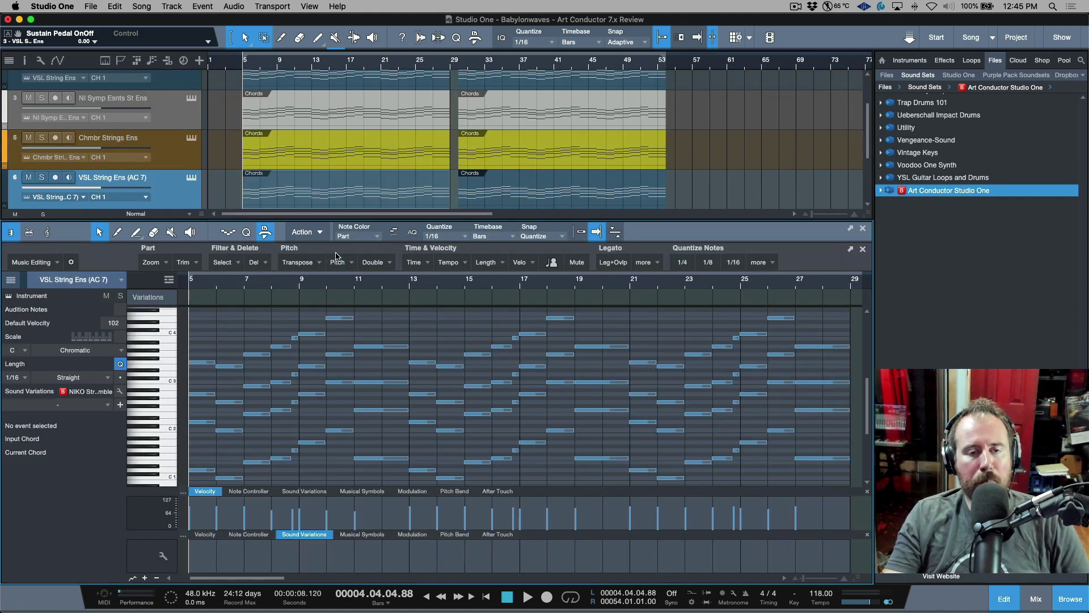
pyautogui.click(120, 394)
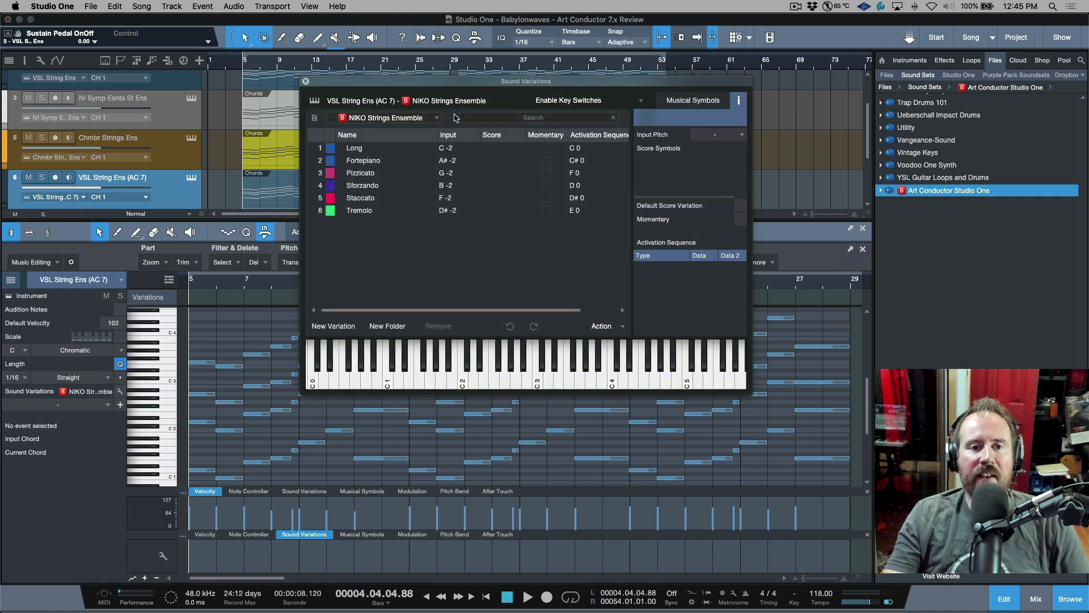
pyautogui.click(436, 117)
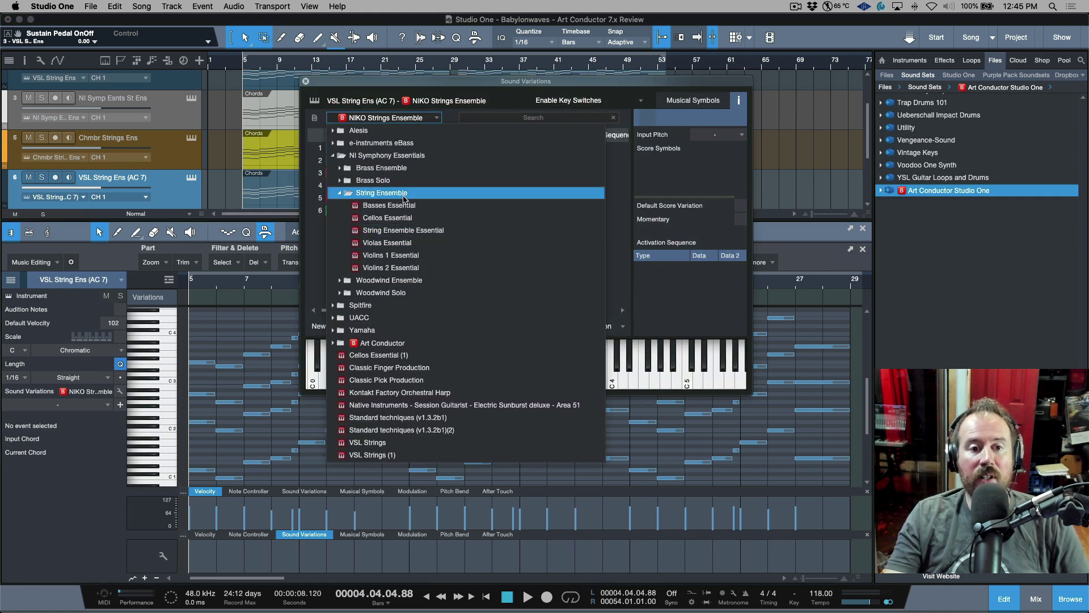
pyautogui.click(404, 193)
pyautogui.click(400, 156)
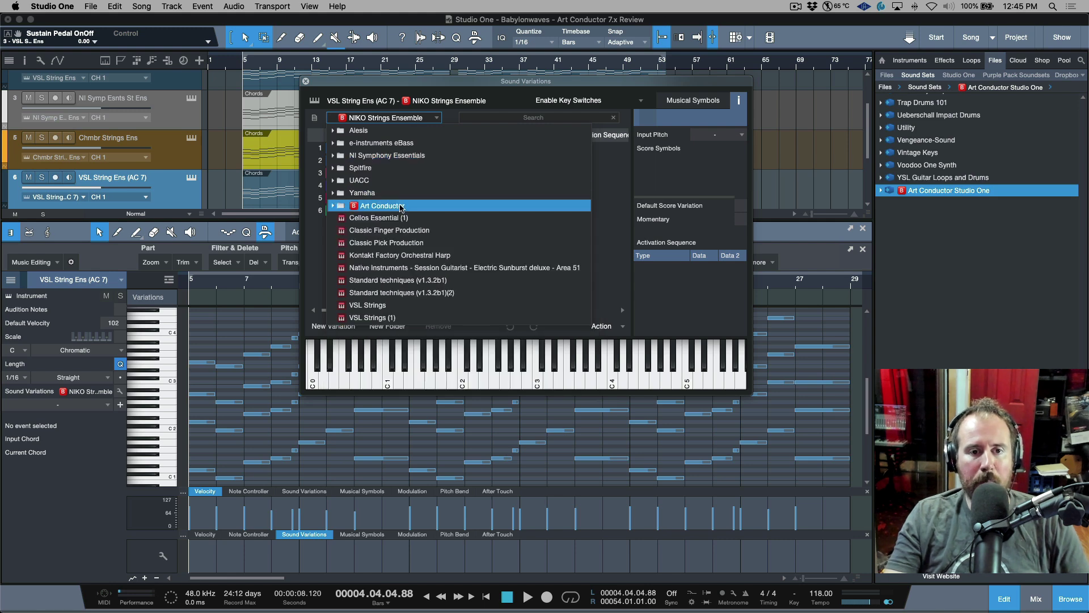
pyautogui.click(400, 206)
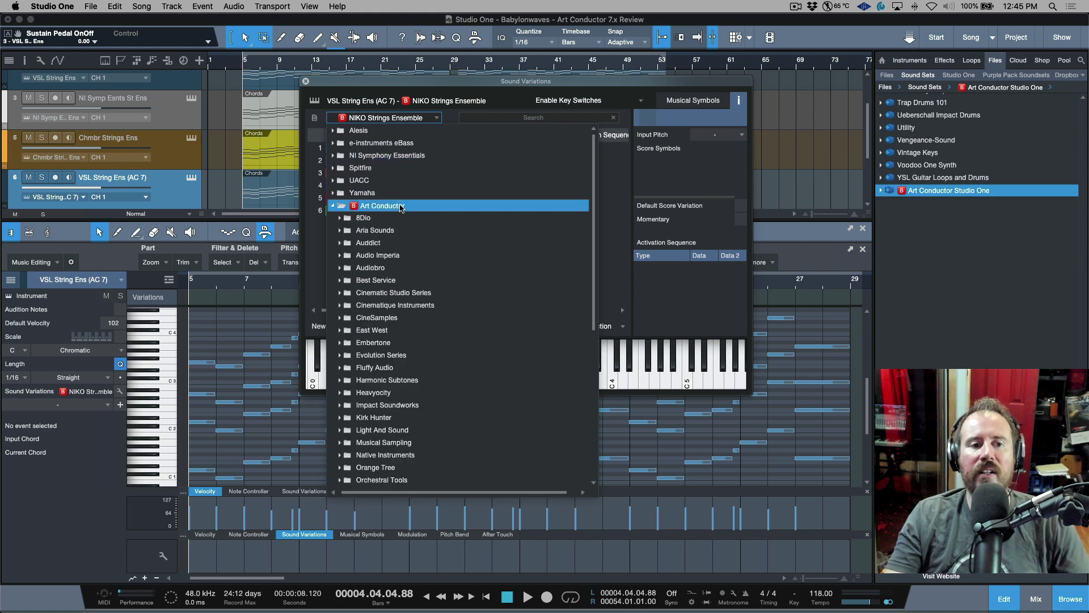
# Choose the NIKO Strings Ensemble map from Native Instruments, Factory Library K12, VSL Strings
pyautogui.scroll(-5, 392, 363)
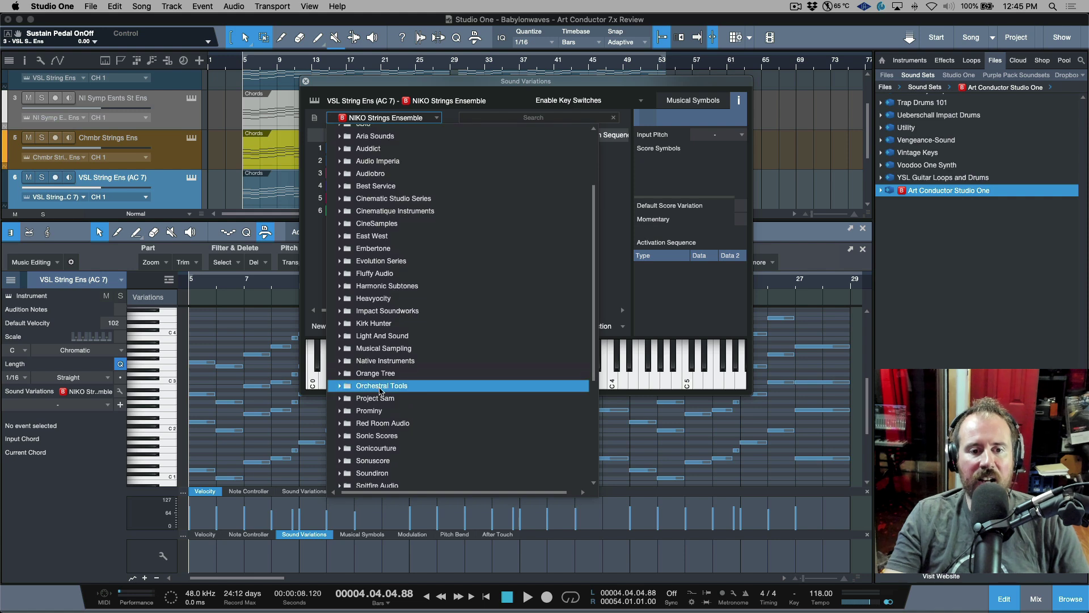
pyautogui.click(389, 361)
pyautogui.scroll(-5, 390, 367)
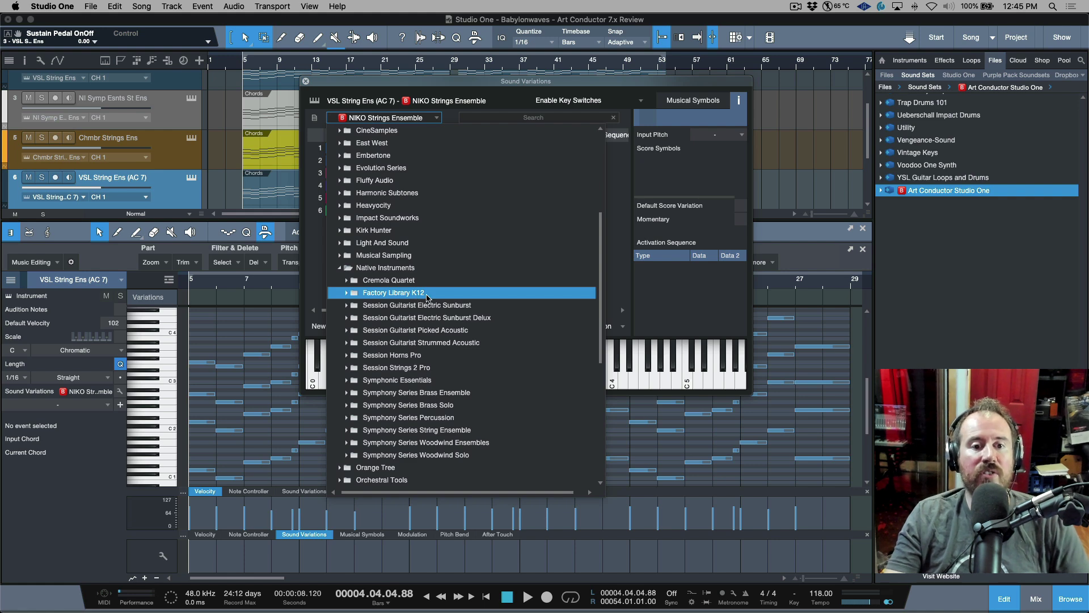
pyautogui.click(427, 297)
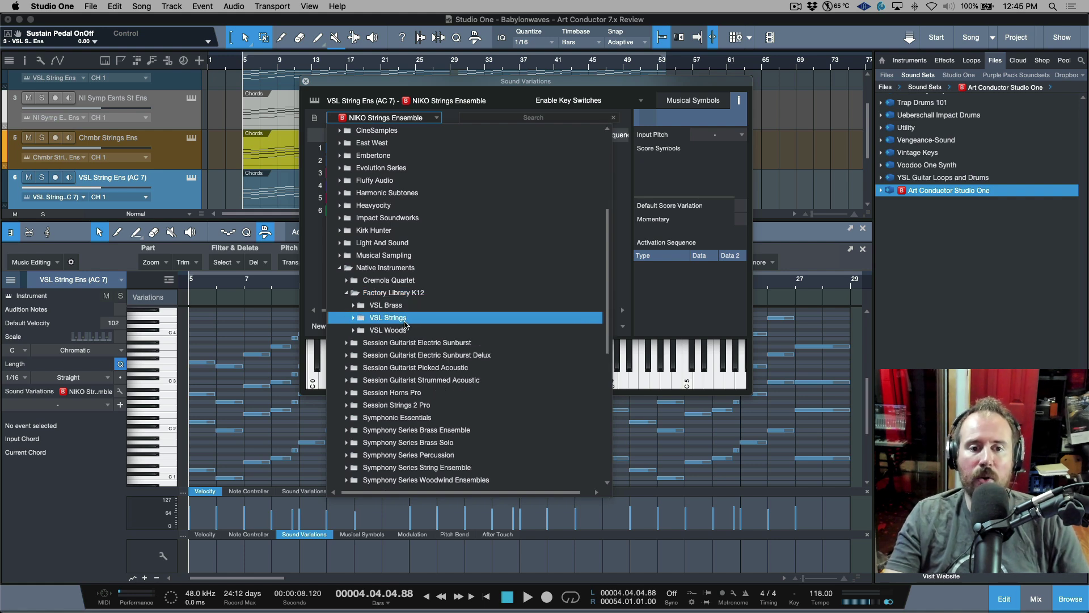
pyautogui.click(414, 319)
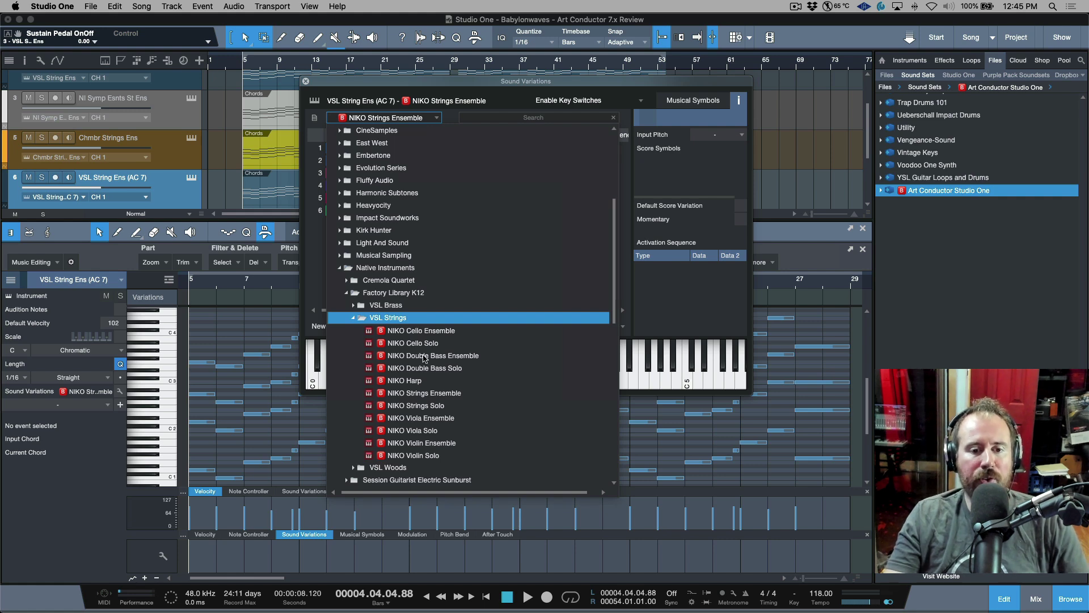
pyautogui.click(434, 396)
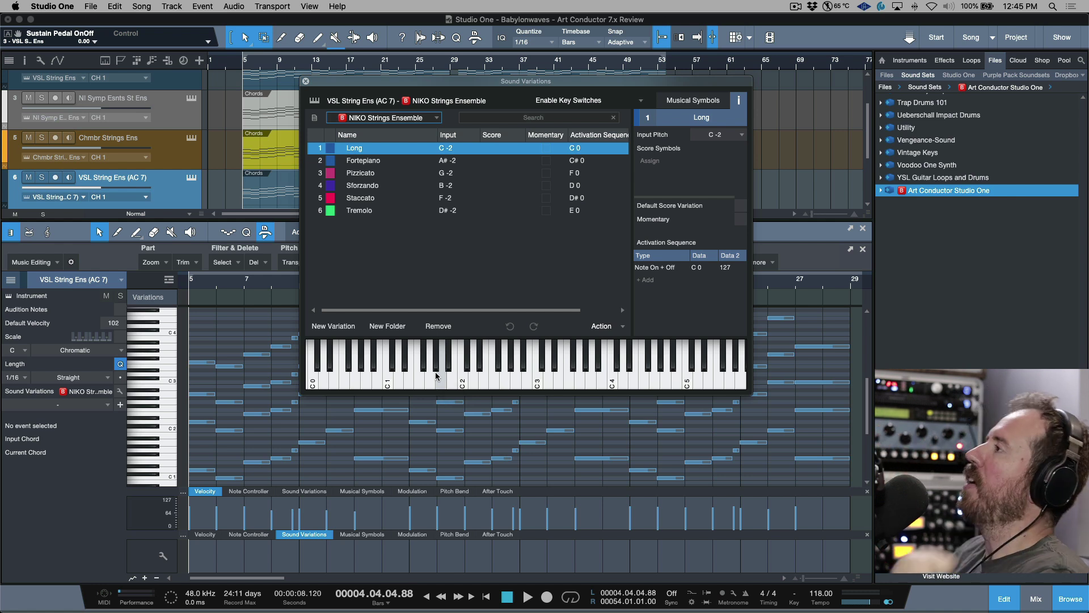
# Close the sound variation and note editors and inspect the instrument loaded on the VSL String Ens (AC 7) track
pyautogui.click(305, 81)
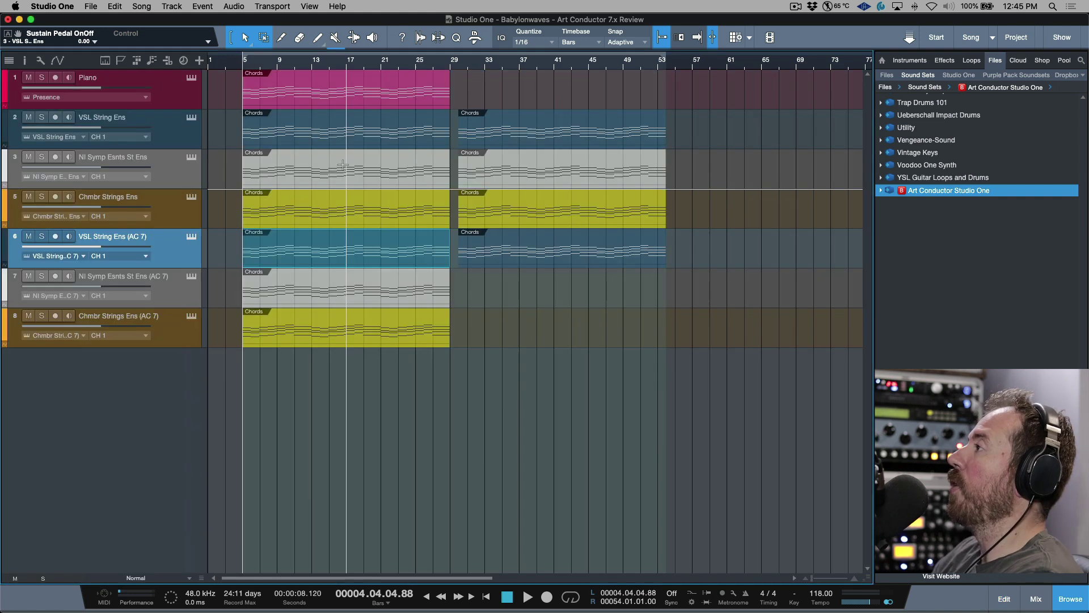
pyautogui.click(555, 261)
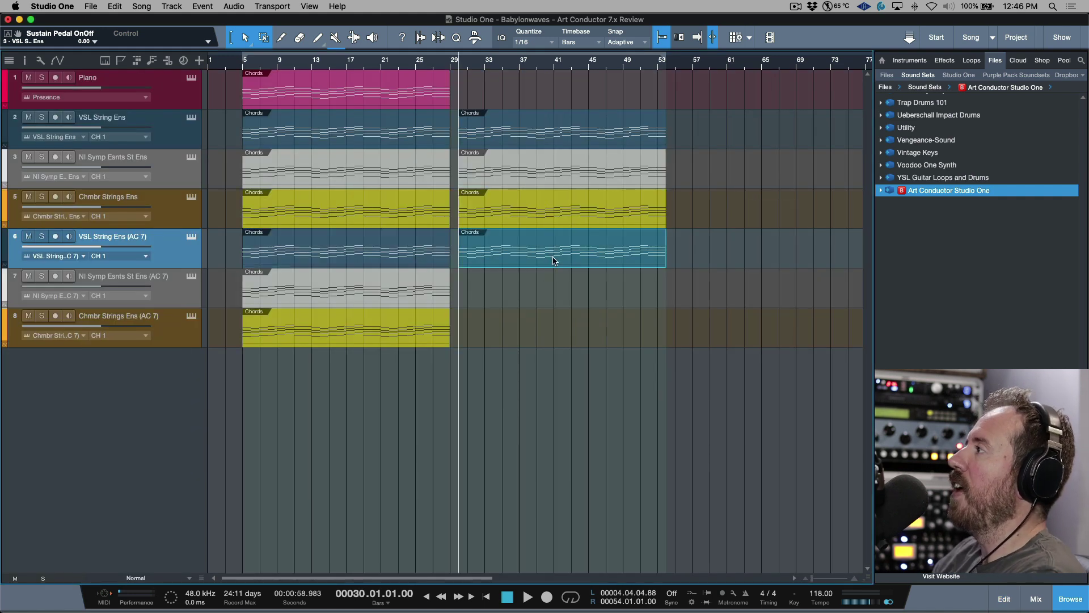
pyautogui.click(402, 261)
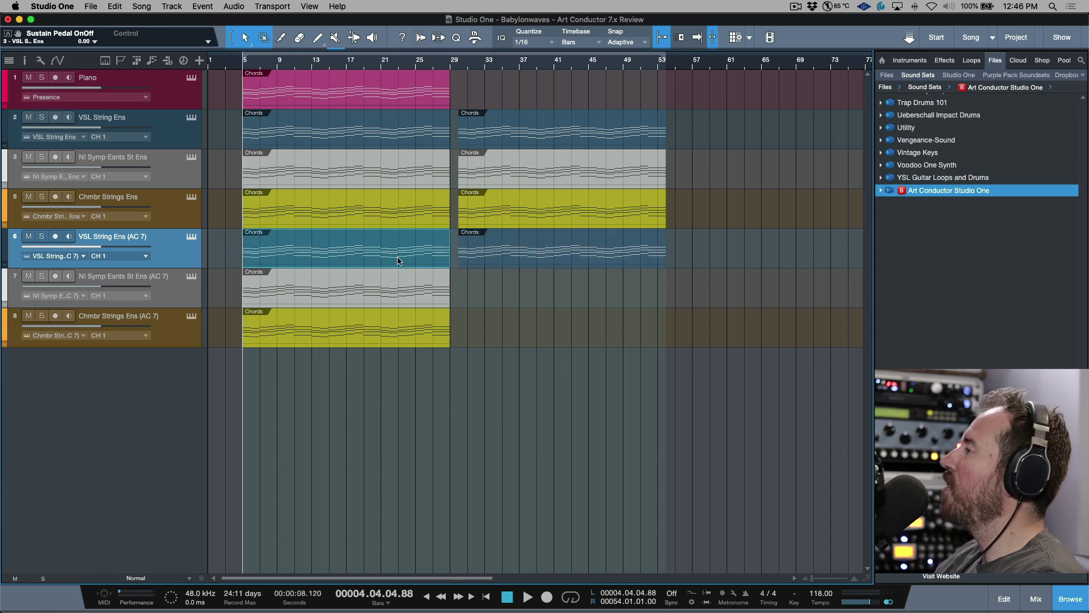
pyautogui.click(192, 238)
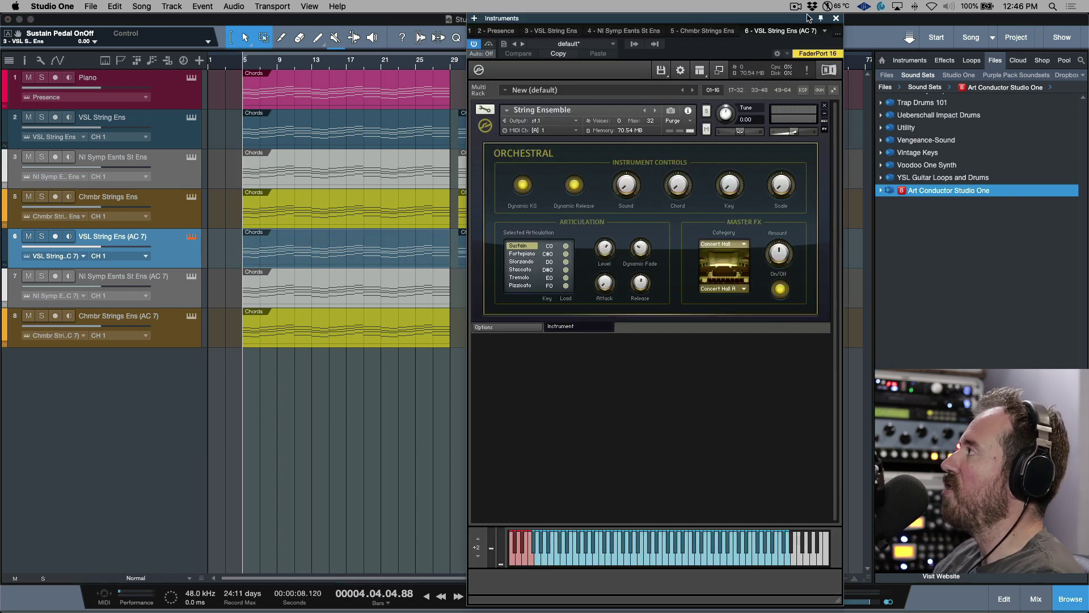
pyautogui.click(838, 19)
# In the second VSL String Ens (AC 7) part, apply the Pizzicato sound variation to the long chord at bars 36 and 37
pyautogui.doubleClick(554, 262)
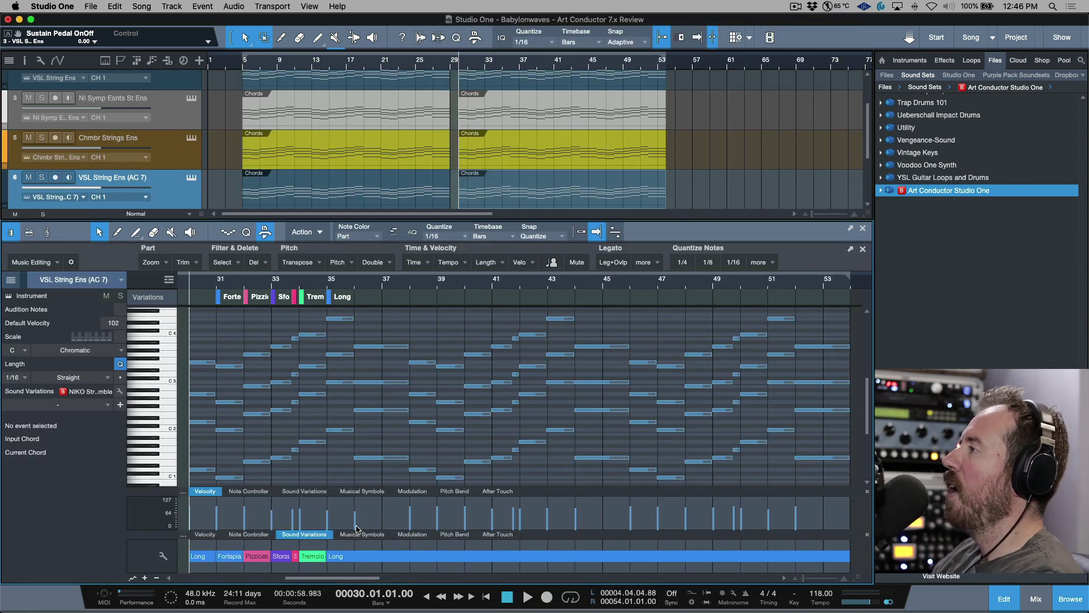
pyautogui.moveTo(382, 328); pyautogui.dragTo(378, 477)
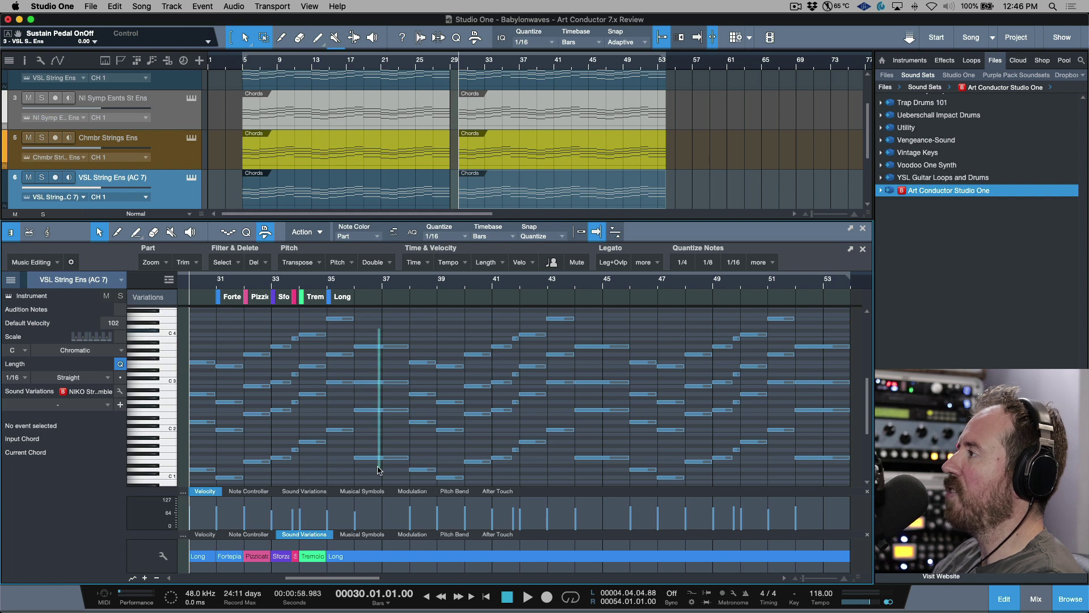
pyautogui.rightClick(378, 349)
pyautogui.moveTo(412, 354)
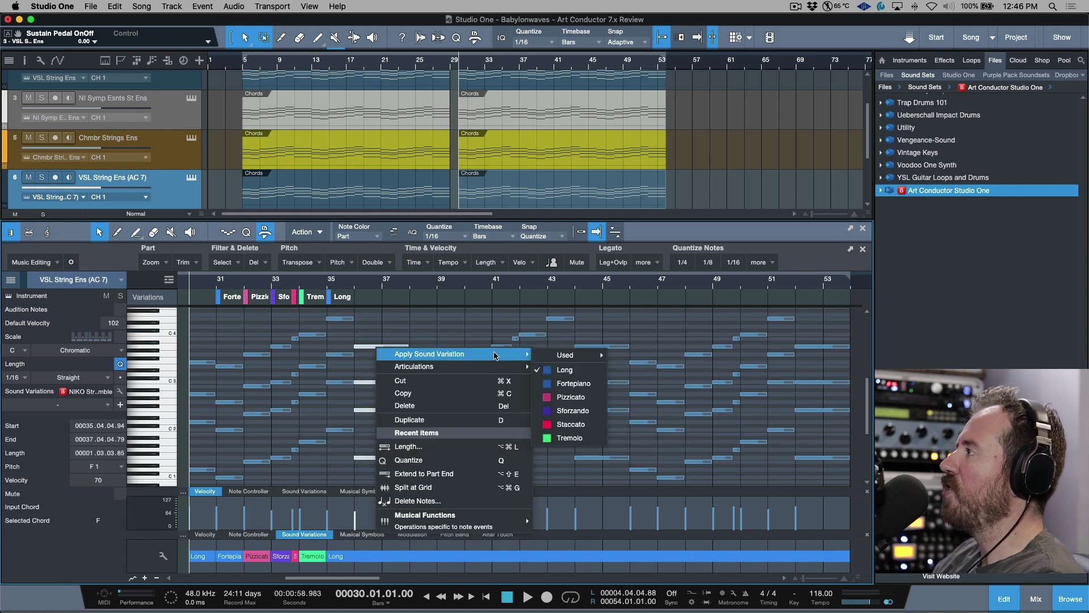
pyautogui.click(571, 397)
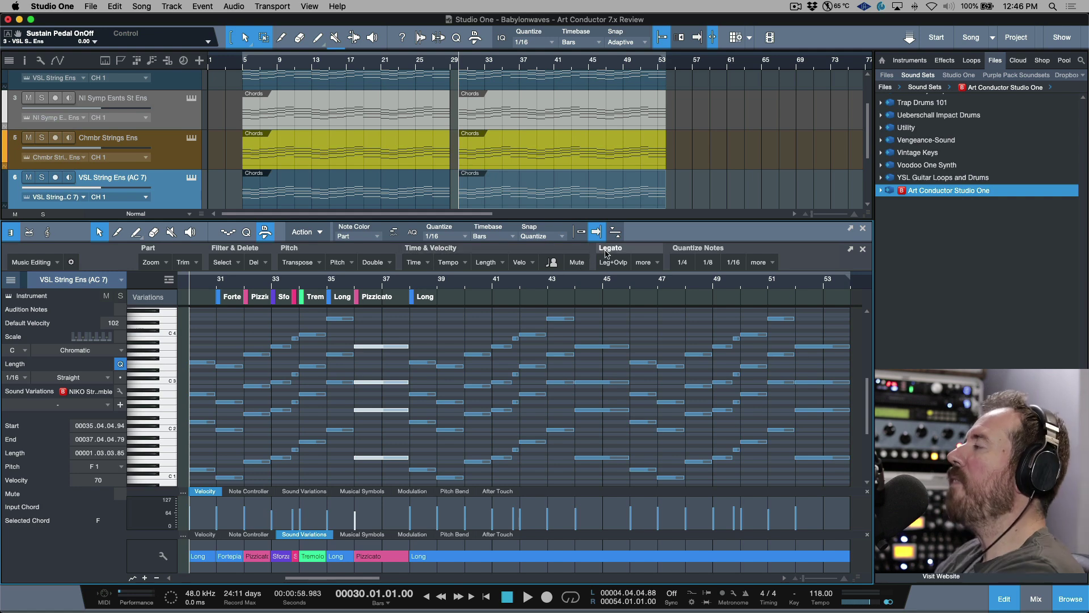
# Check the chord parts and assigned maps of the NI Symp Esnts St Ens (AC 7) and Chmbr Strings Ens (AC 7) tracks
pyautogui.scroll(-2, 616, 170)
pyautogui.click(602, 156)
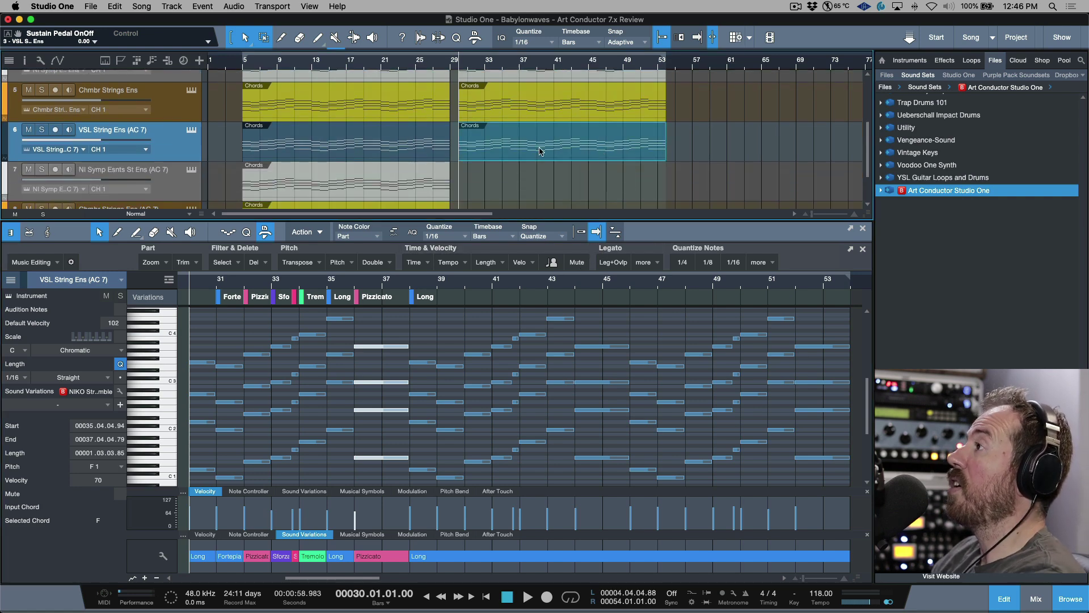
pyautogui.click(182, 191)
pyautogui.scroll(-2, 182, 191)
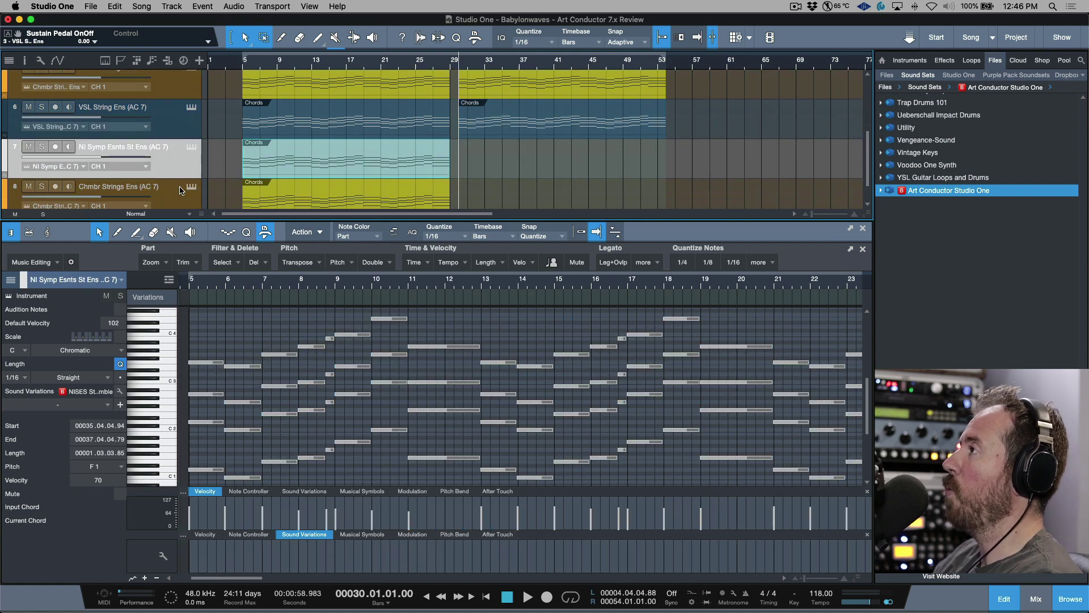
pyautogui.click(182, 179)
# Copy the second VSL String Ens (AC 7) chord part onto the NI Symp Esnts St Ens (AC 7) track at bar 30
pyautogui.click(507, 135)
pyautogui.click(507, 134)
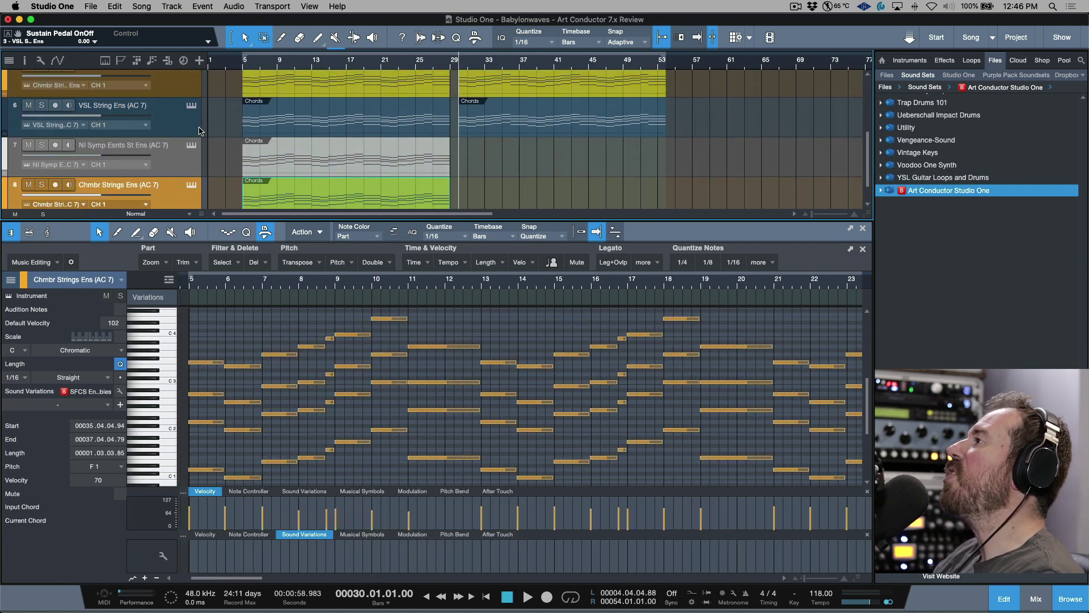
pyautogui.click(543, 128)
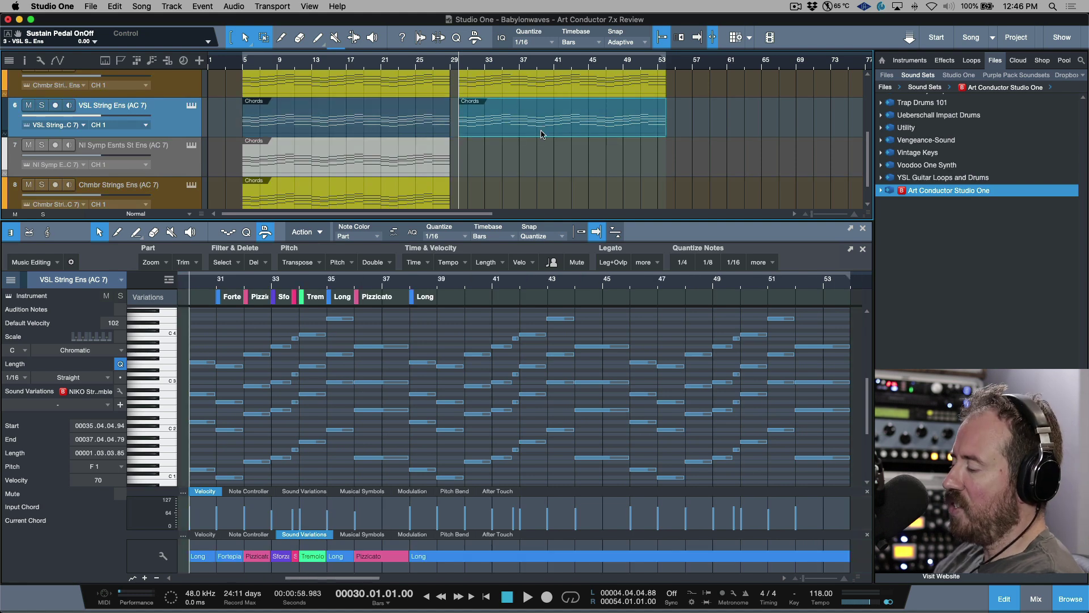
pyautogui.click(544, 143)
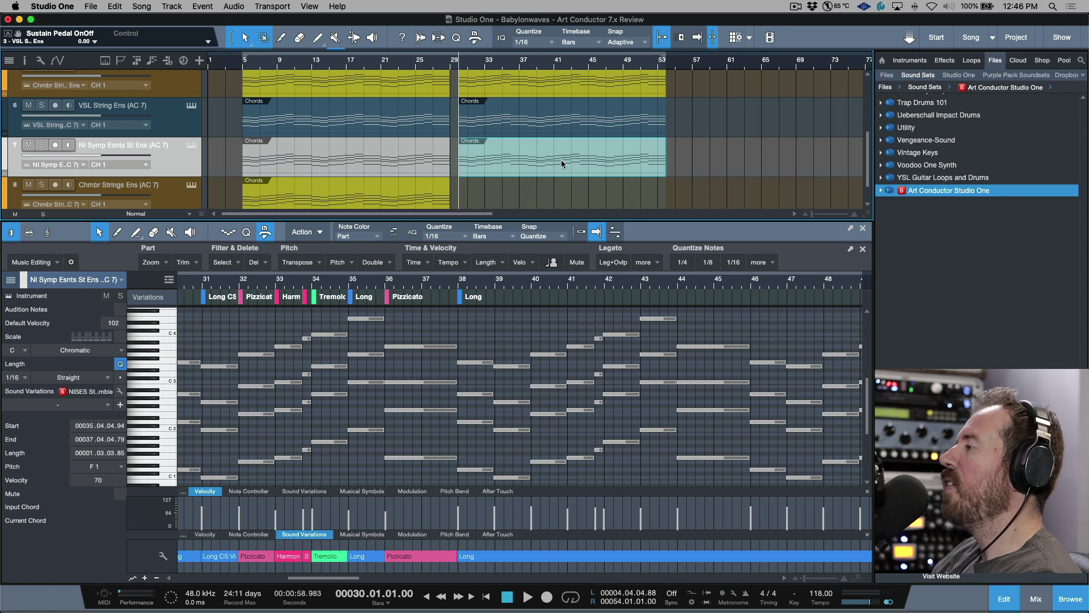
# Inspect the instrument on the NI Symp Esnts St Ens (AC 7) track and the sound variations of the second VSL String Ens (AC 7) part
pyautogui.click(191, 145)
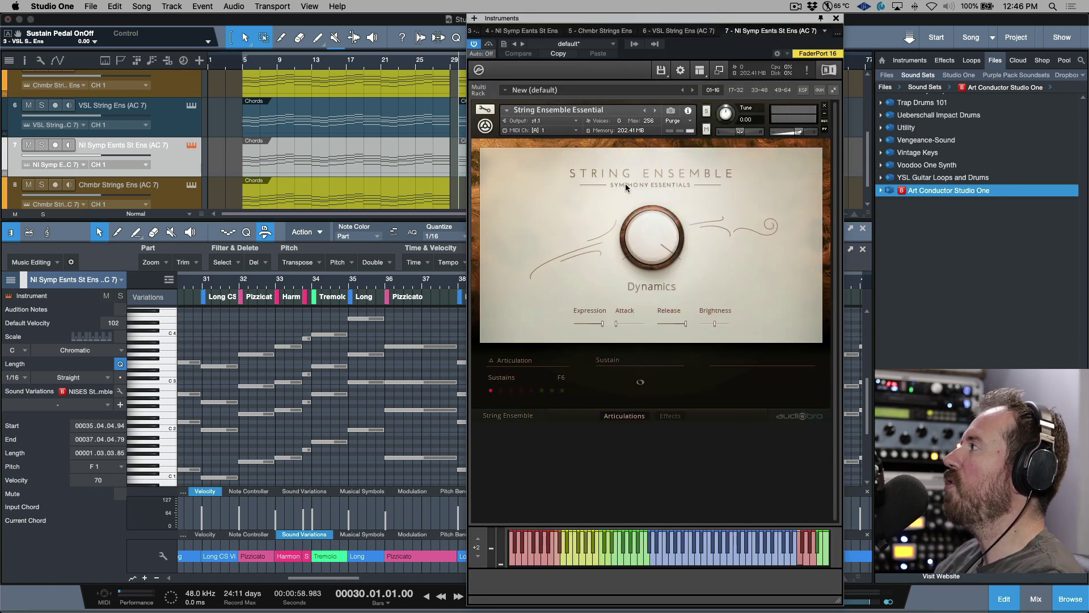
pyautogui.click(837, 19)
pyautogui.click(638, 130)
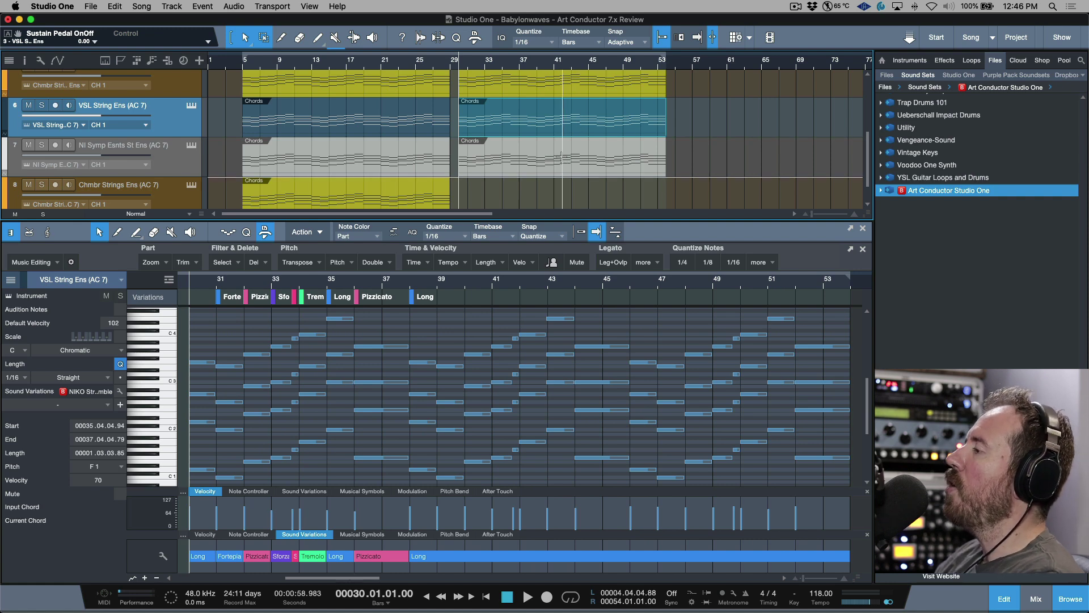
pyautogui.moveTo(302, 282); pyautogui.dragTo(303, 287)
pyautogui.hscroll(-5, 410, 395)
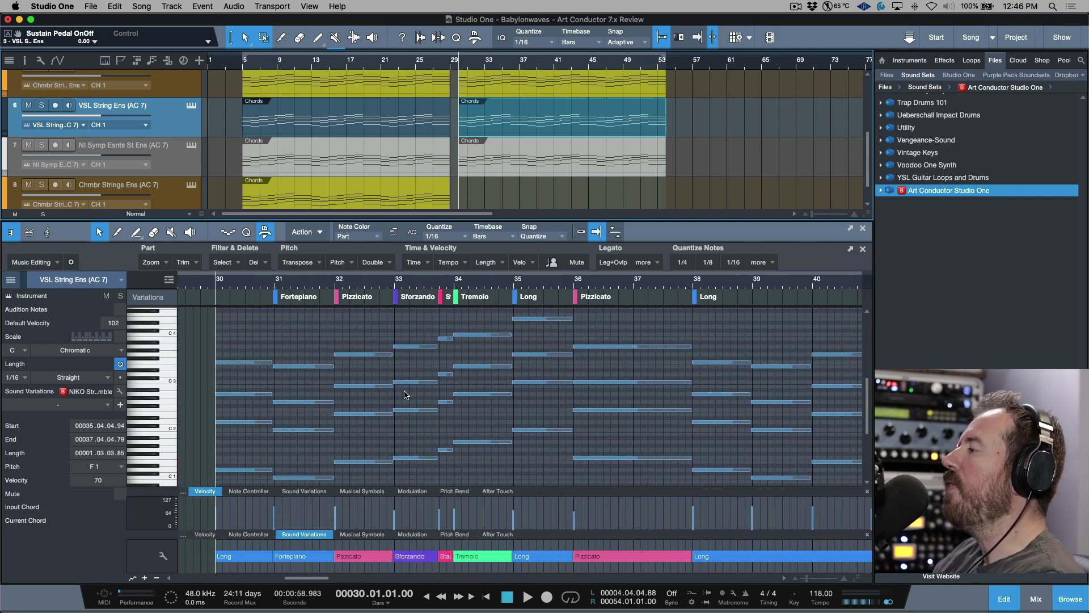
# Solo the NI Symp Esnts St Ens (AC 7) track and audition its copied chord part from bar 30
pyautogui.click(186, 162)
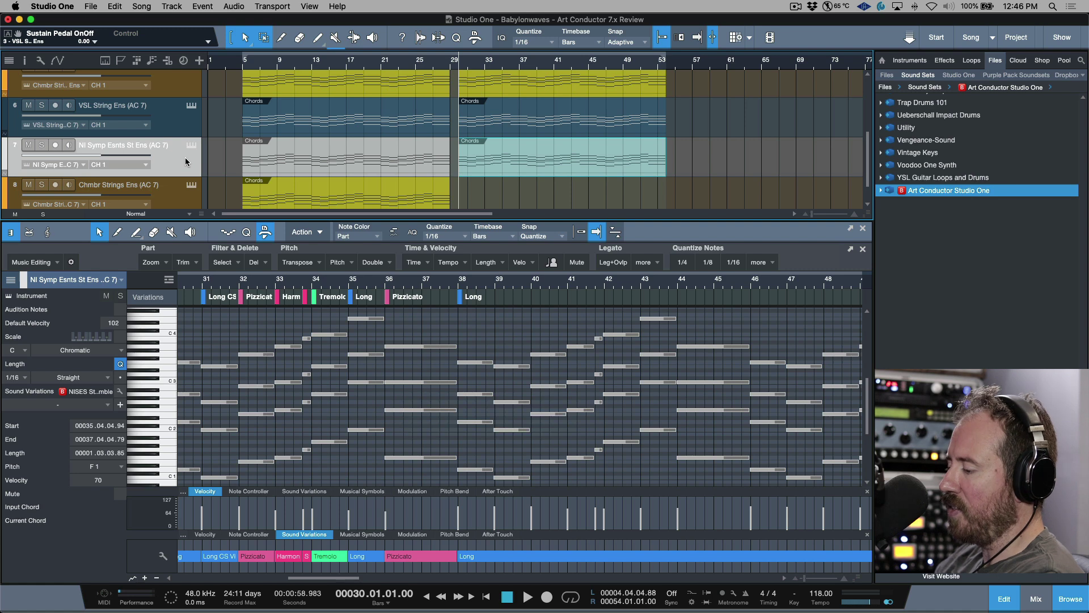
pyautogui.press('s')
pyautogui.press('space')
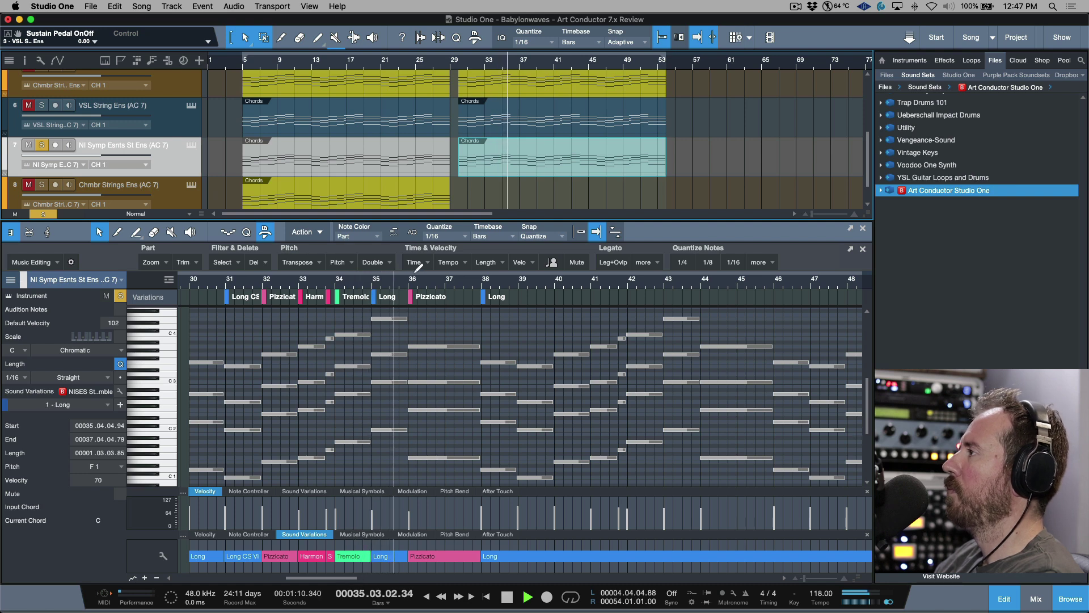
pyautogui.press('space')
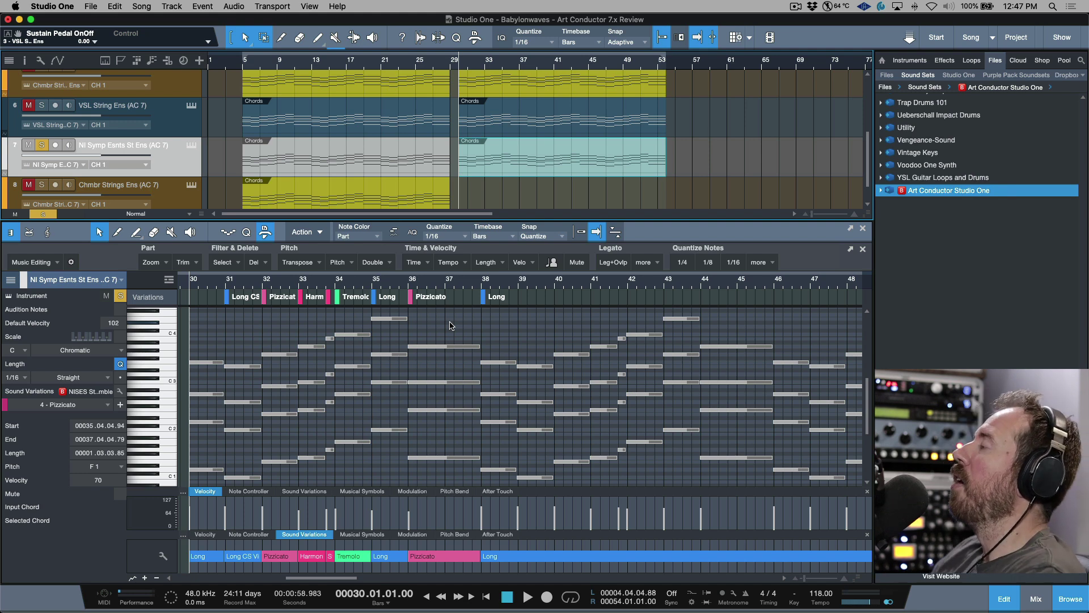
# Check the second part of the NI Symp Esnts St Ens track and list the sound variations available for its first event at bar 30
pyautogui.click(694, 171)
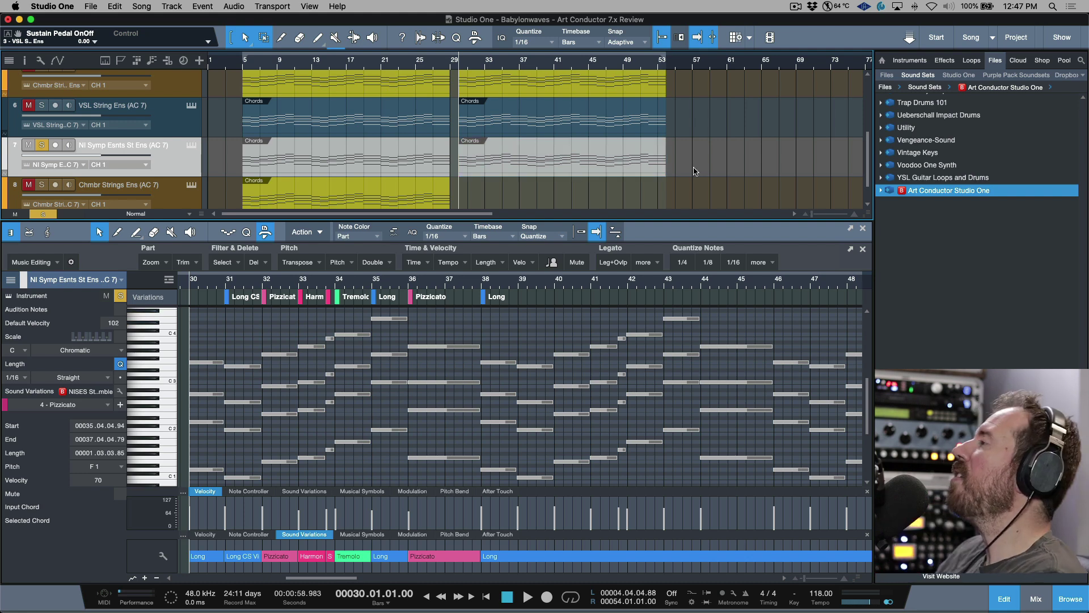
pyautogui.scroll(3, 665, 145)
pyautogui.click(607, 115)
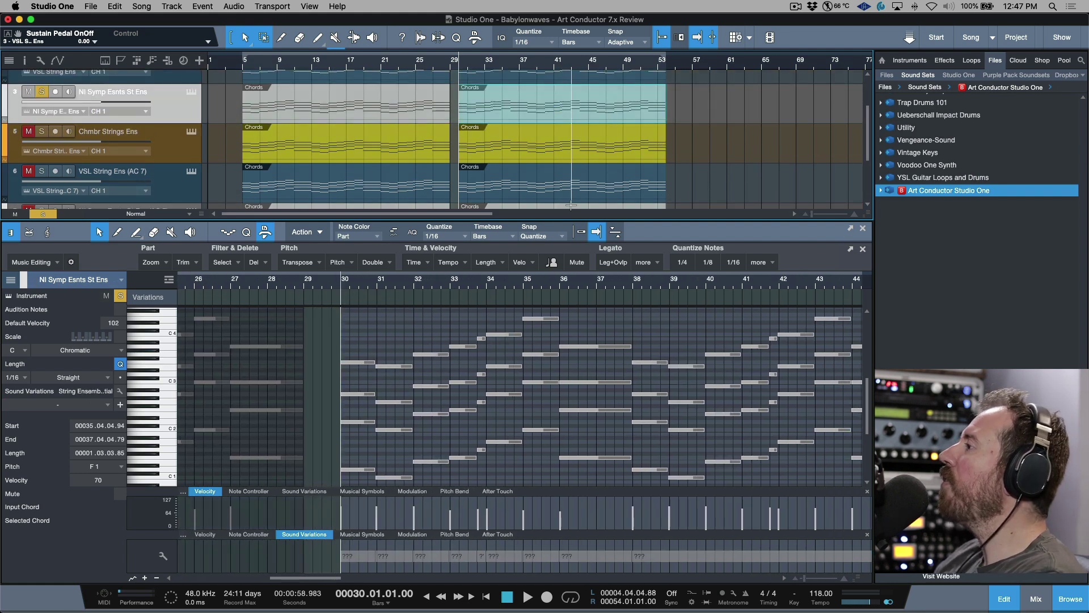
pyautogui.click(363, 562)
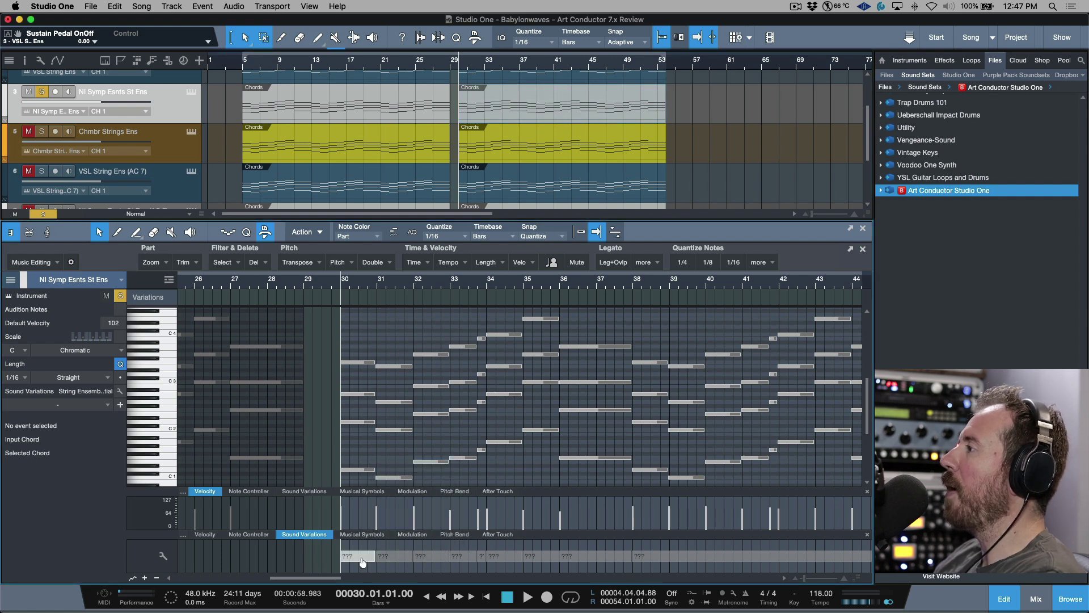
pyautogui.click(363, 561)
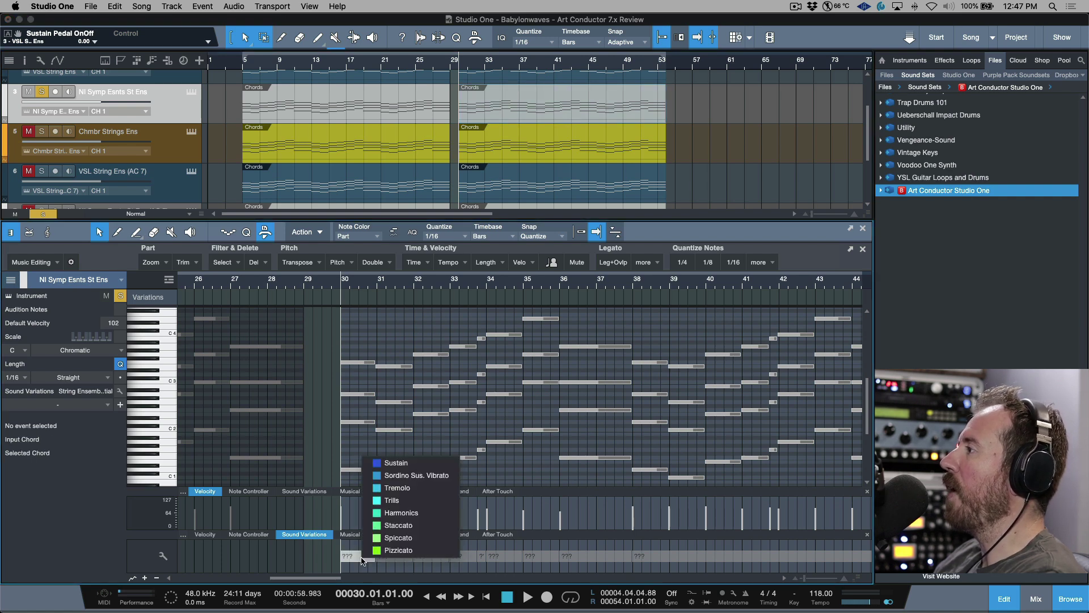
pyautogui.click(392, 454)
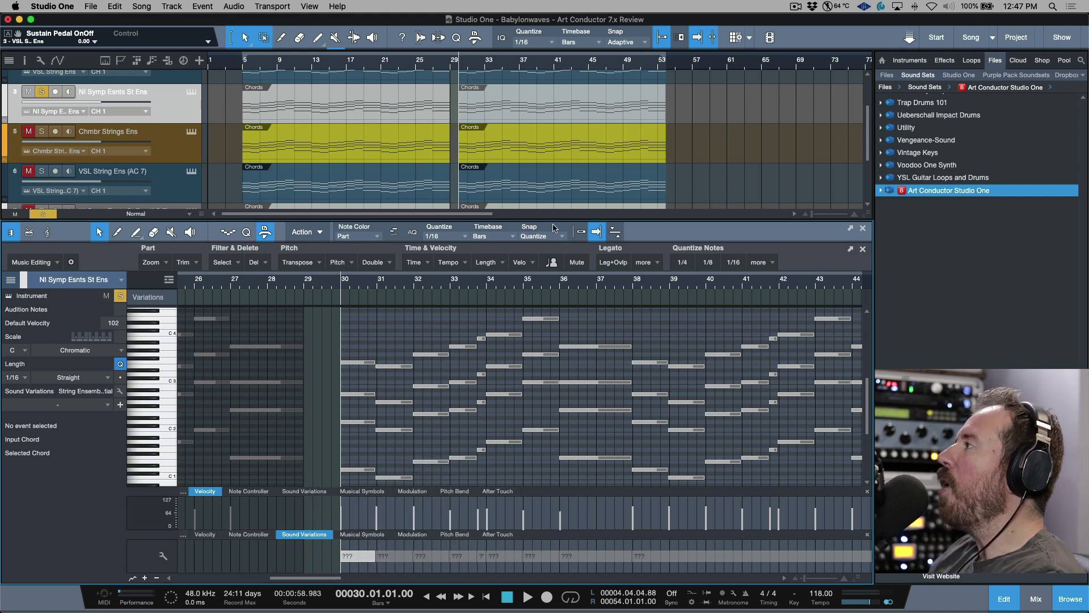
# Copy the second VSL String Ens (AC 7) chord part onto the Chmbr Strings Ens (AC 7) track at bar 30
pyautogui.scroll(-2, 555, 154)
pyautogui.scroll(-1, 555, 154)
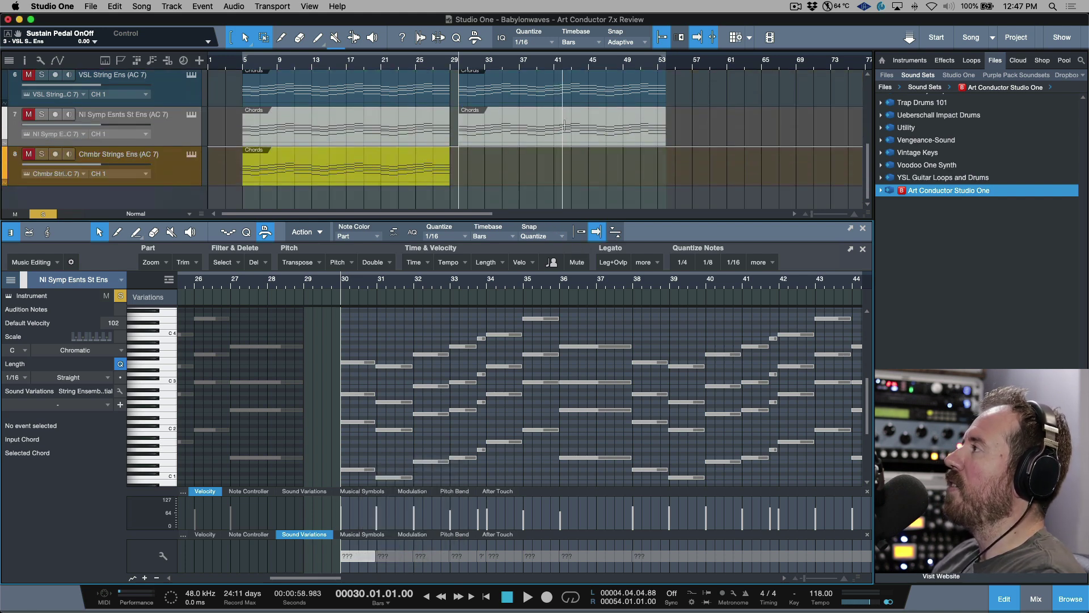
pyautogui.click(570, 99)
pyautogui.scroll(1, 564, 108)
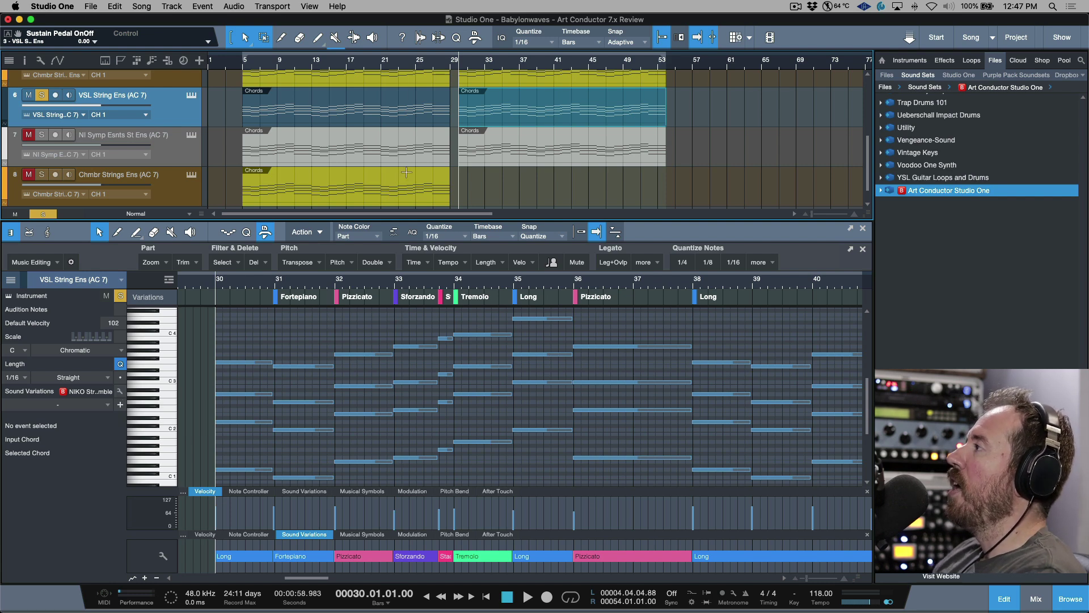
pyautogui.scroll(-1, 564, 121)
pyautogui.click(565, 148)
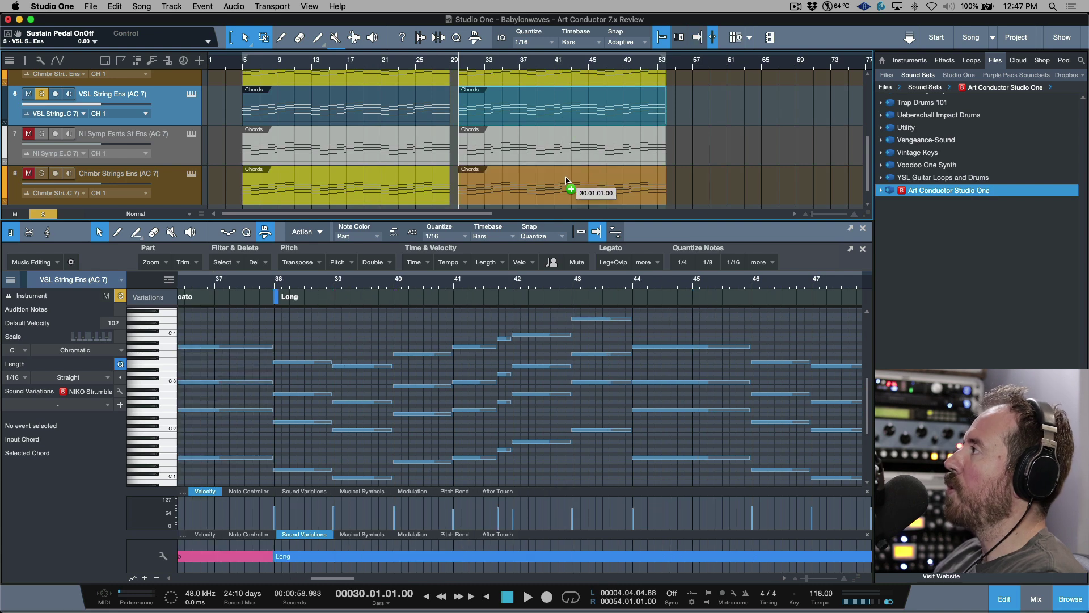
pyautogui.click(563, 194)
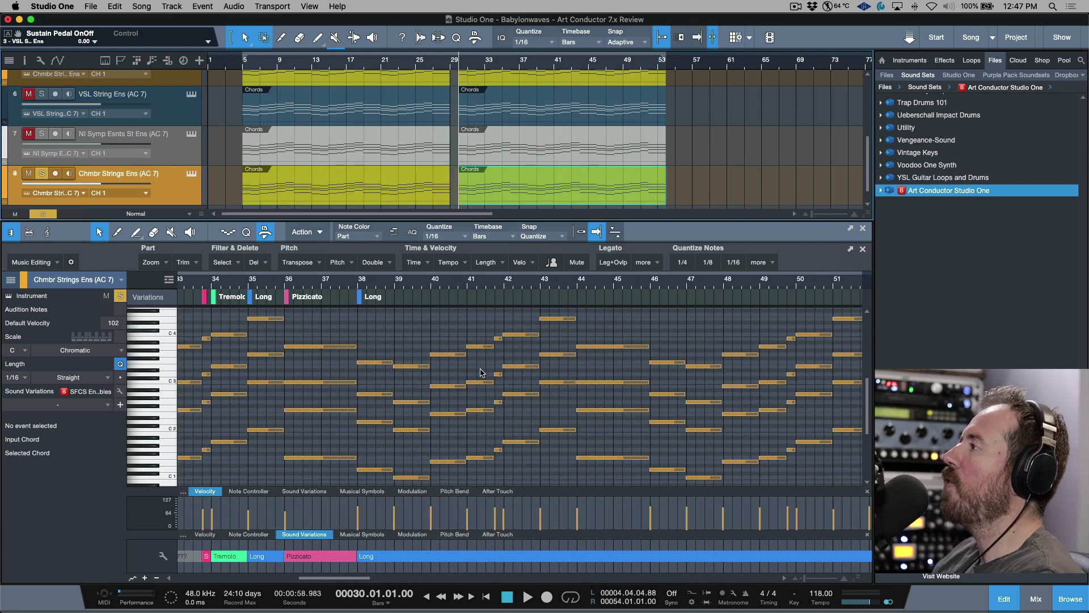
# Review the sound variations of the Chmbr Strings Ens (AC 7) part from bar 30 and audition it
pyautogui.hscroll(-3, 478, 376)
pyautogui.hscroll(-4, 479, 376)
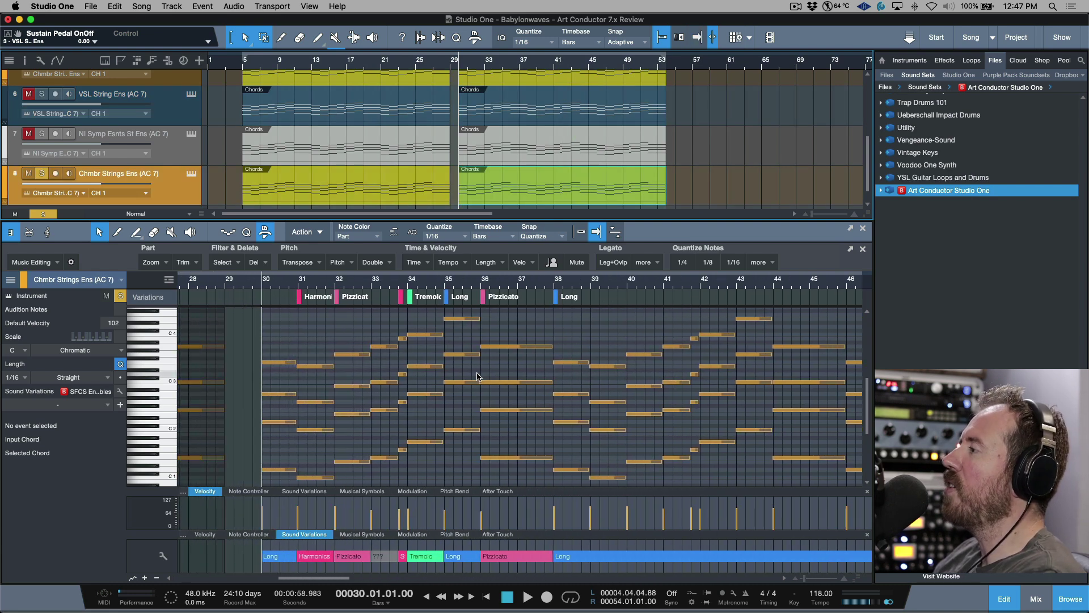
pyautogui.click(383, 558)
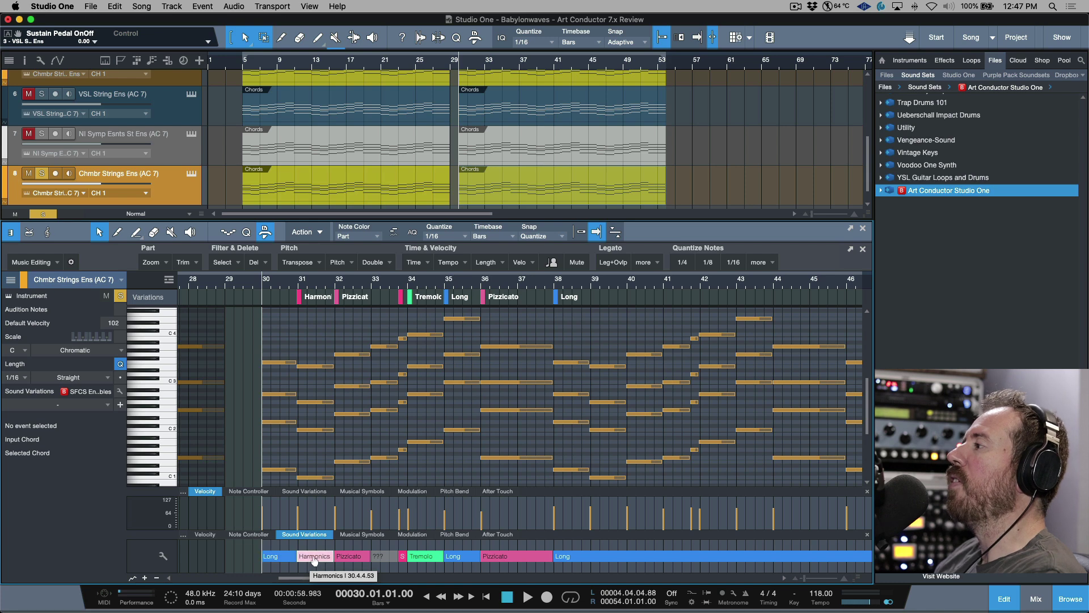
pyautogui.click(286, 558)
pyautogui.press('space')
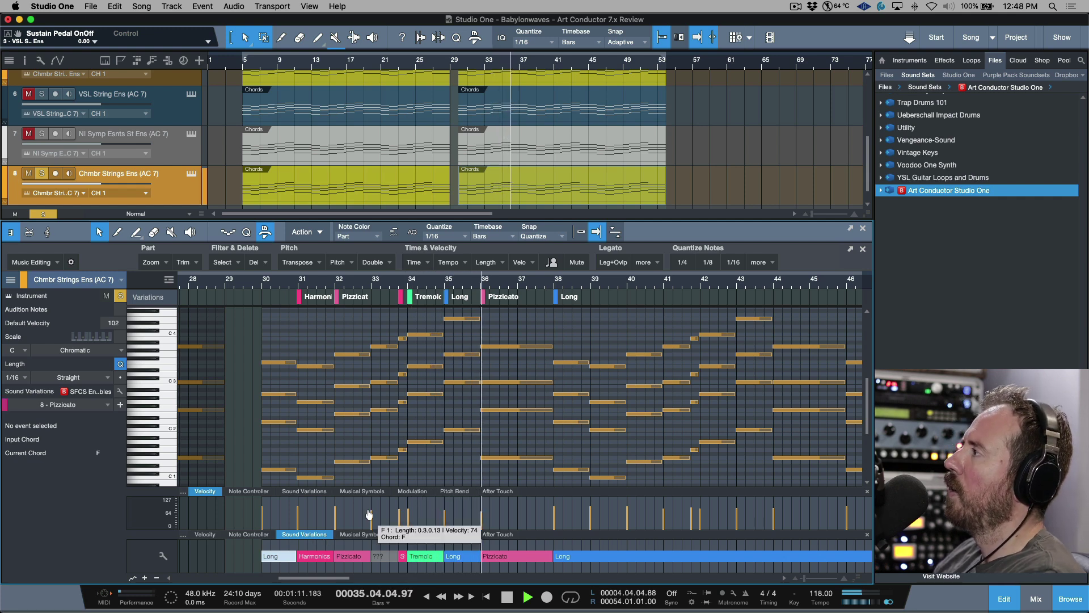
pyautogui.press('space')
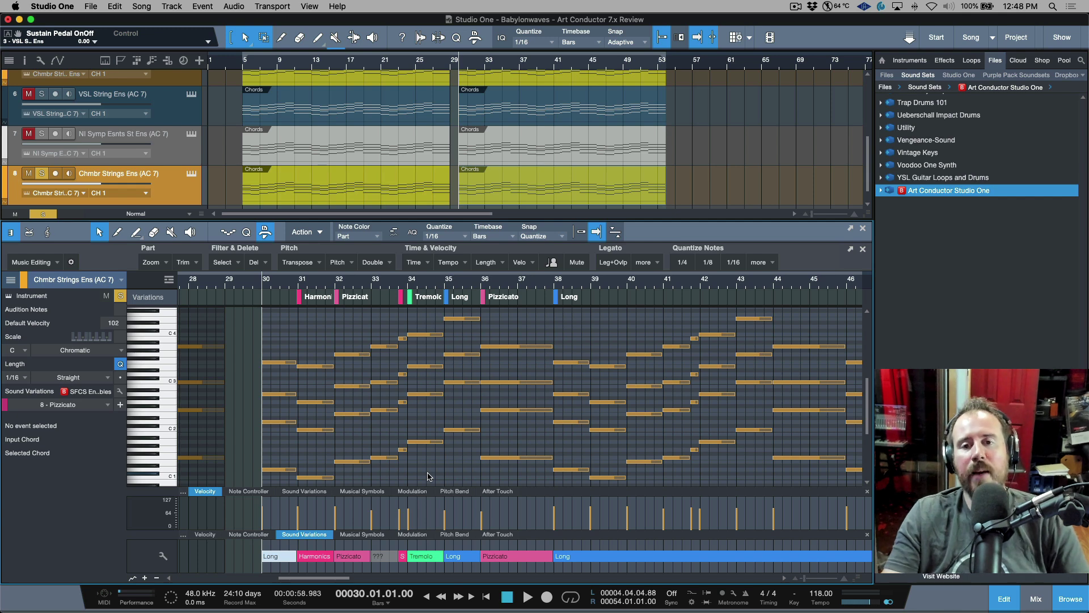
# Close the note editor and delete the second chord parts on the NI Symp Esnts St Ens (AC 7) and Chmbr Strings Ens (AC 7) tracks
pyautogui.click(863, 229)
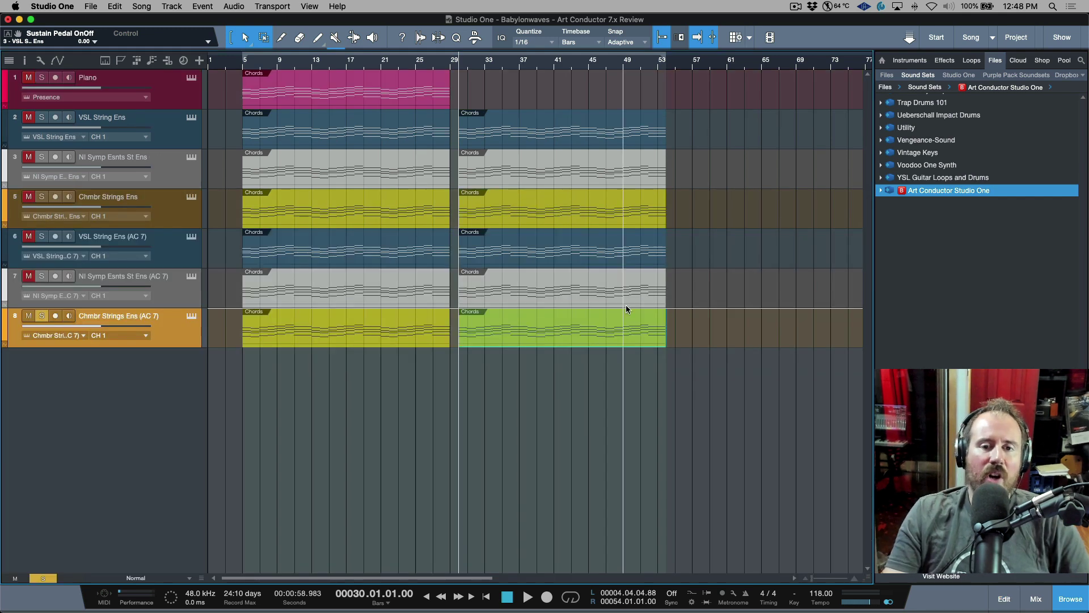
pyautogui.moveTo(684, 270); pyautogui.dragTo(630, 335)
pyautogui.press('Delete')
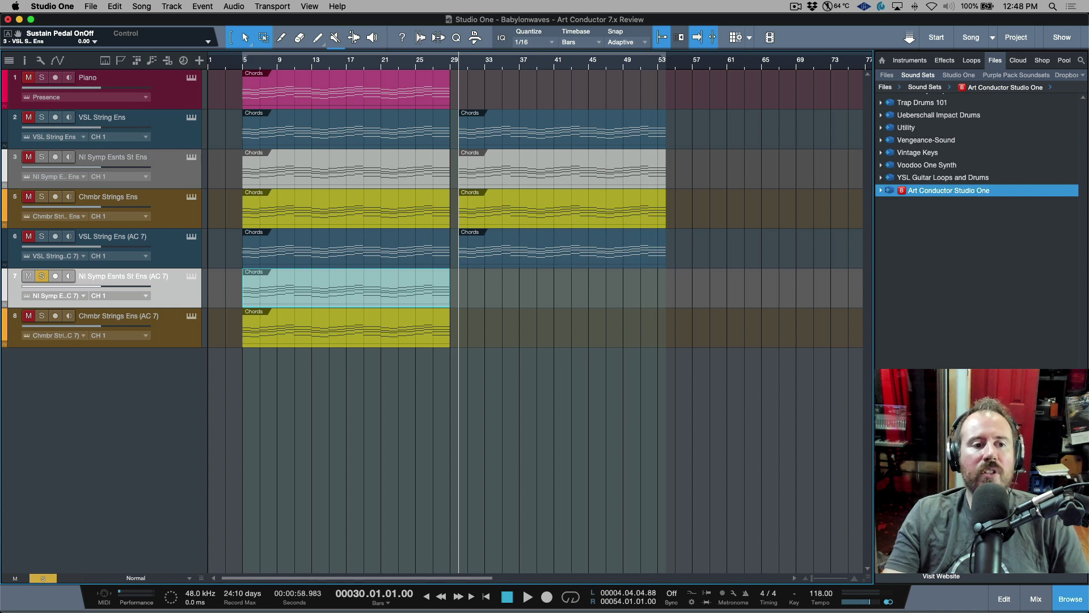
# Clear the track solo and transform the VSL String Ens (AC 7) track to audio, preserving the instrument track state and removing the instrument
pyautogui.click(40, 279)
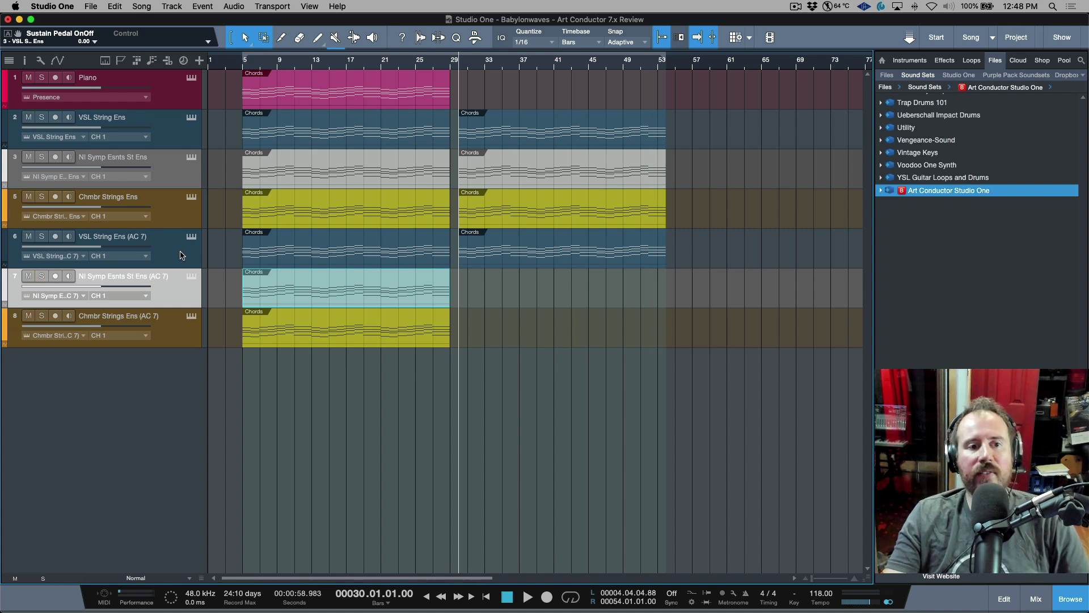
pyautogui.click(523, 259)
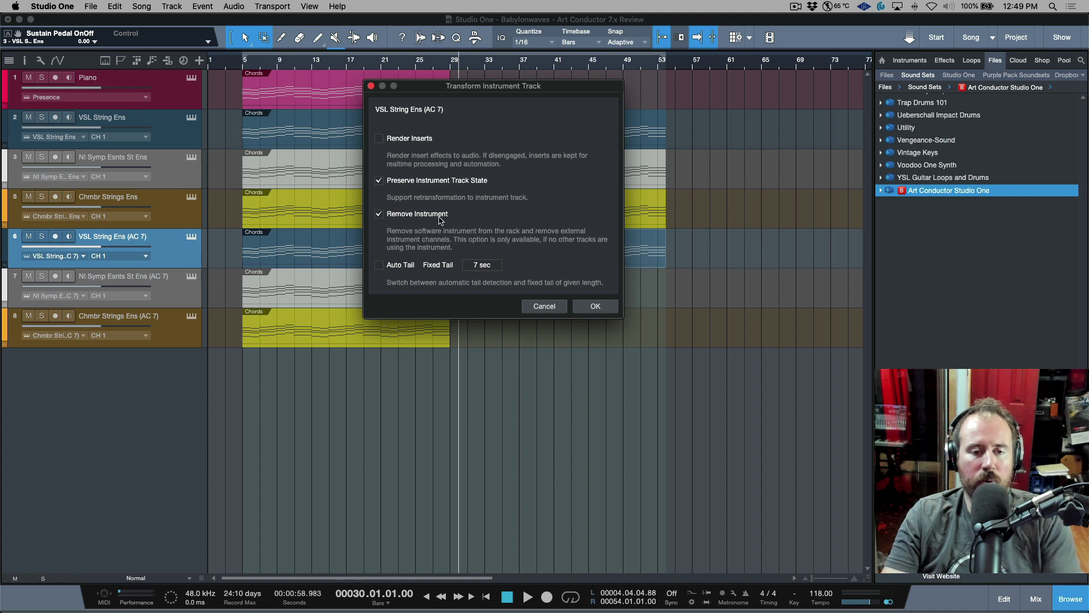
pyautogui.click(595, 306)
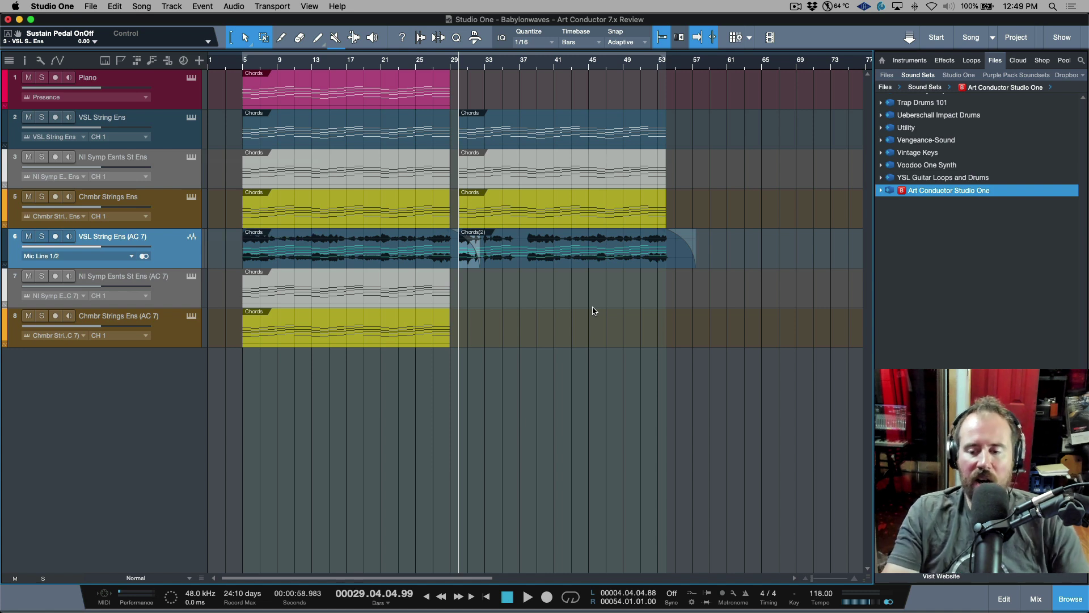
# Copy the second rendered VSL String Ens (AC 7) part onto the NI Symp Esnts St Ens (AC 7) track at bar 30 and check its sound variations
pyautogui.click(552, 263)
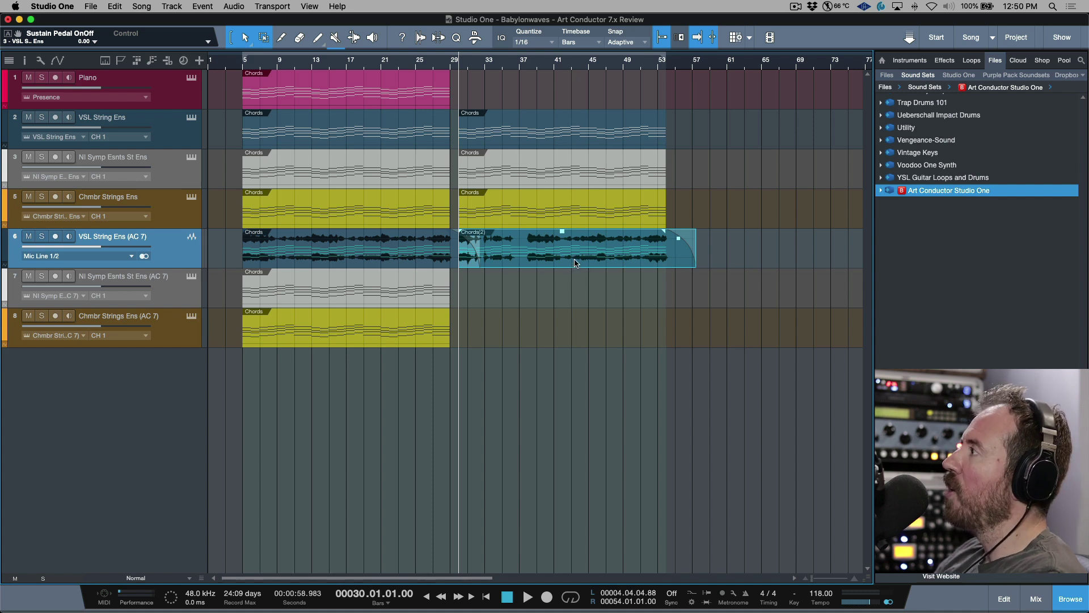
pyautogui.moveTo(575, 263); pyautogui.dragTo(567, 307)
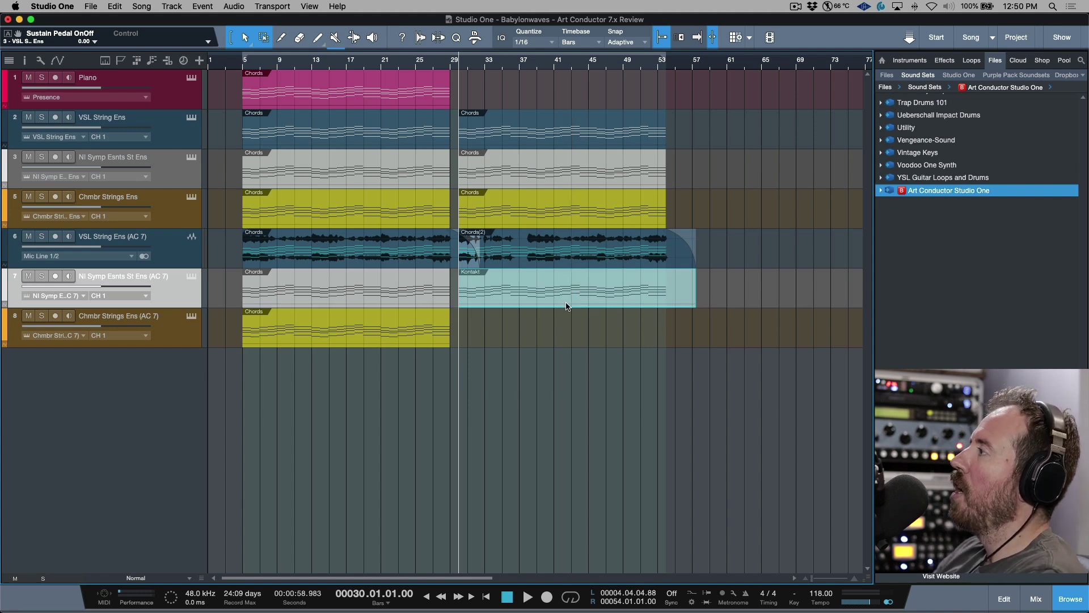
pyautogui.doubleClick(567, 303)
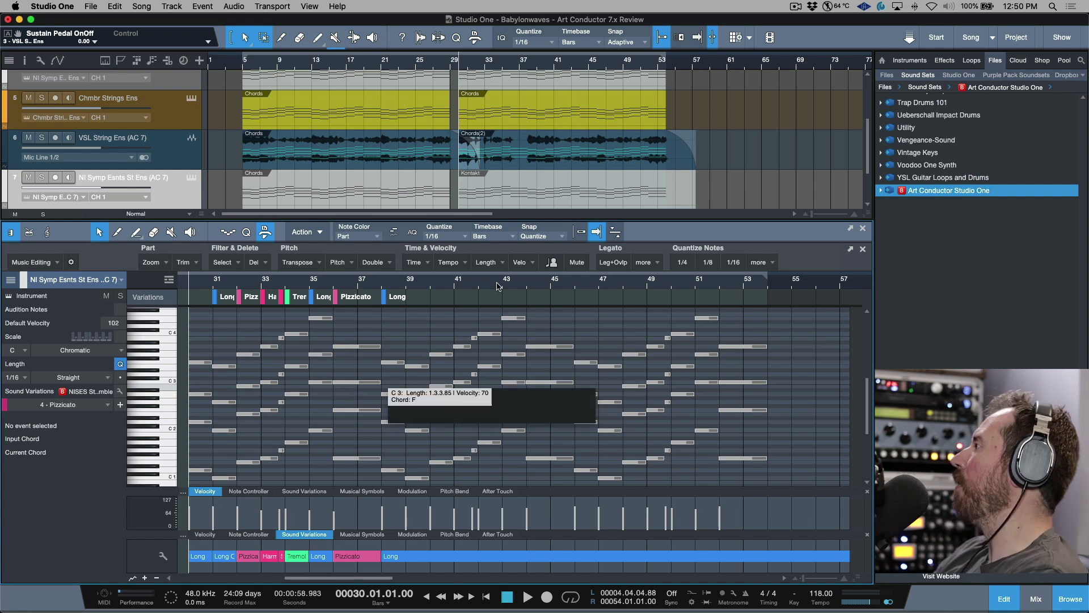
pyautogui.click(863, 228)
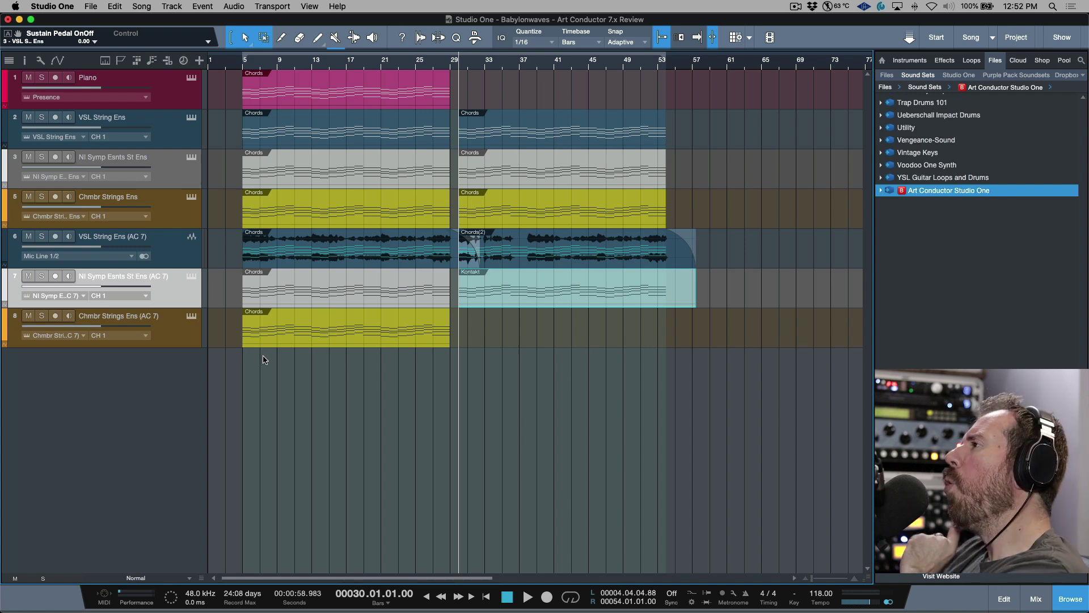
# Inspect the Spitfire Chamber Strings instrument of the Chmbr Strings Ens (AC 7) track, including its basic and advanced settings and articulation lock options
pyautogui.click(191, 317)
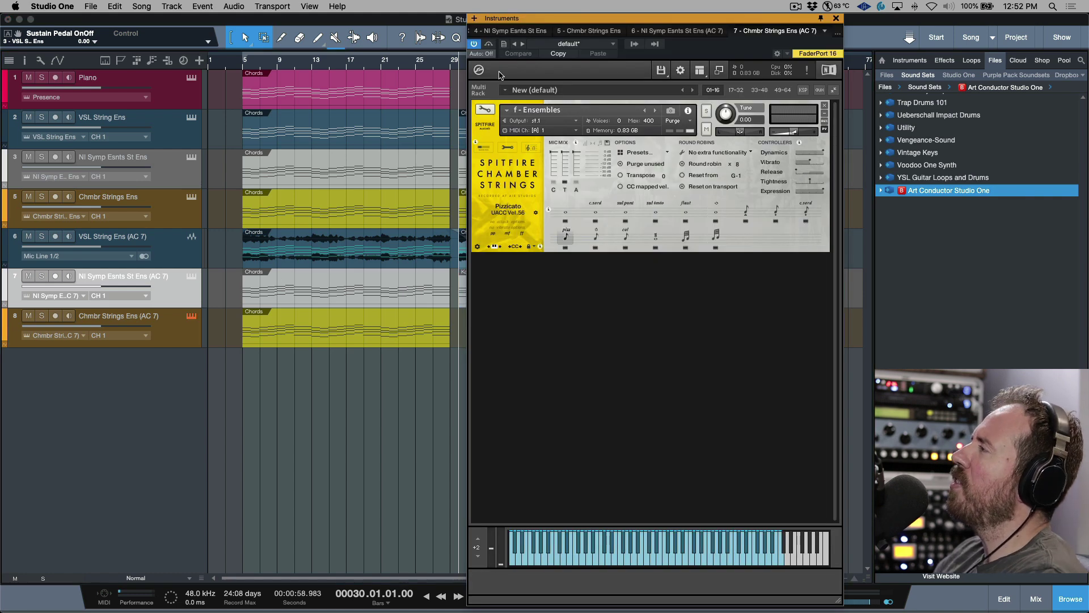
pyautogui.moveTo(704, 18); pyautogui.dragTo(435, 4)
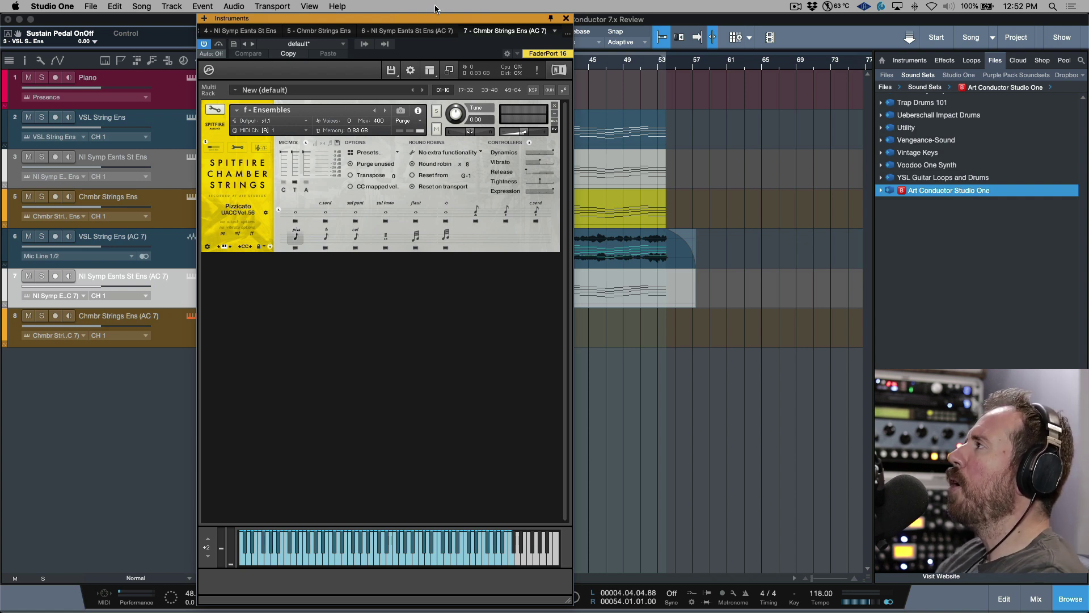
pyautogui.moveTo(438, 14); pyautogui.dragTo(436, 13)
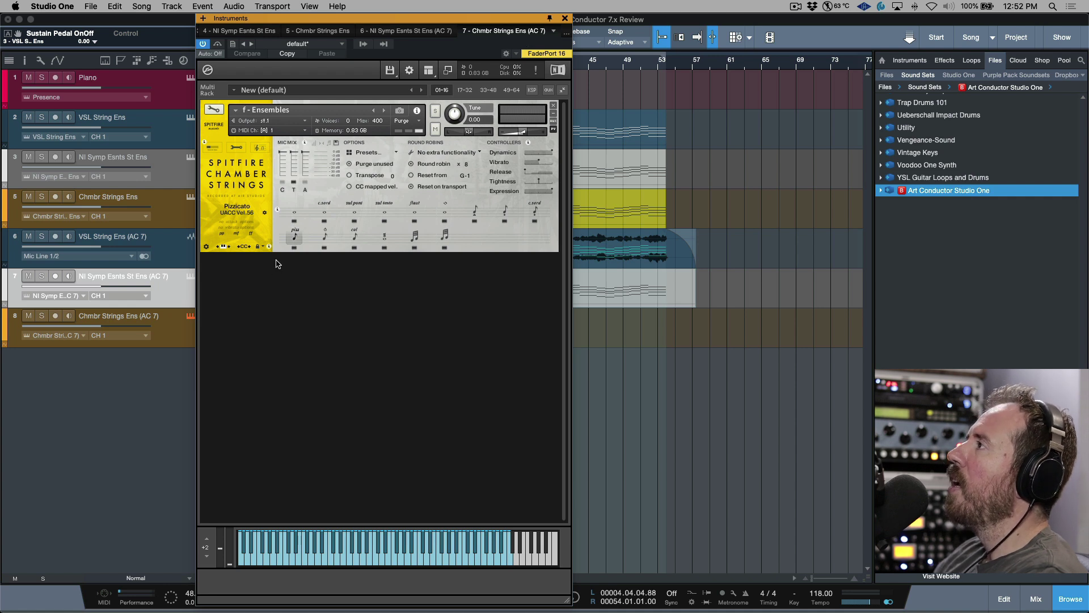
pyautogui.click(214, 151)
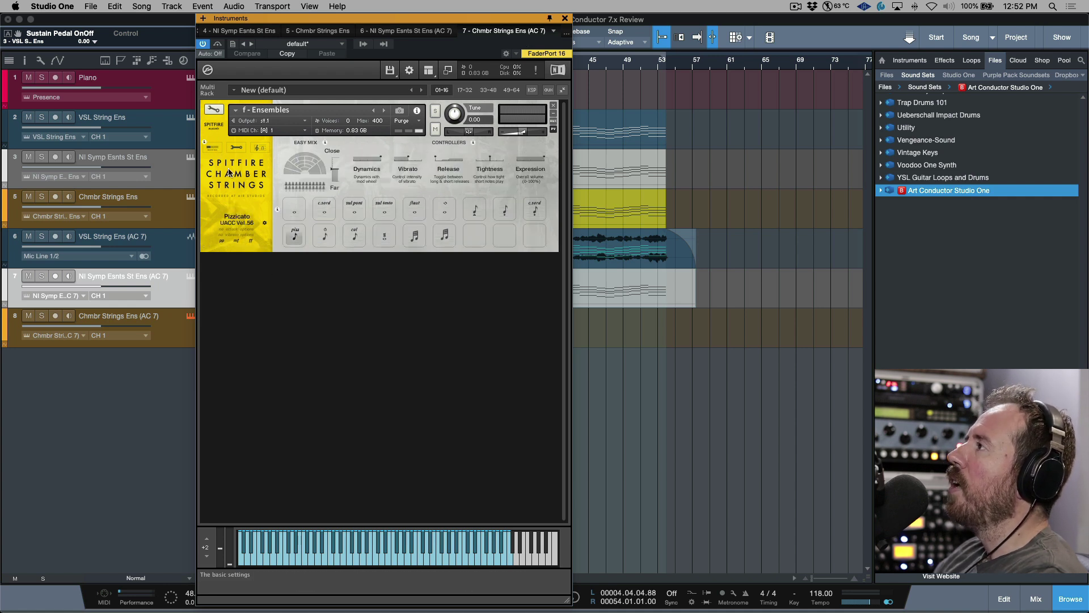
pyautogui.click(237, 151)
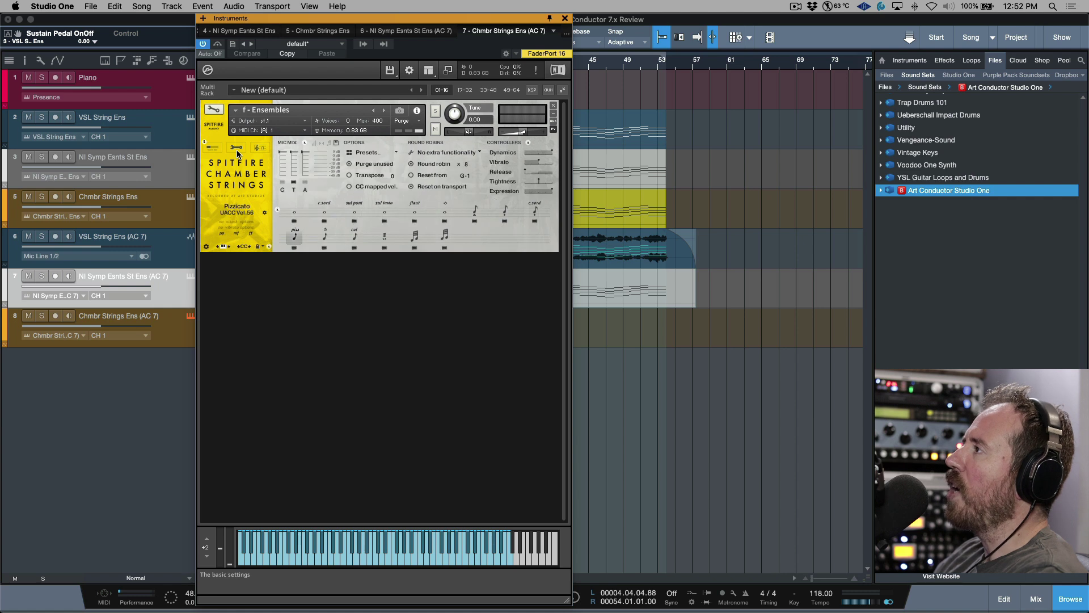
pyautogui.click(263, 247)
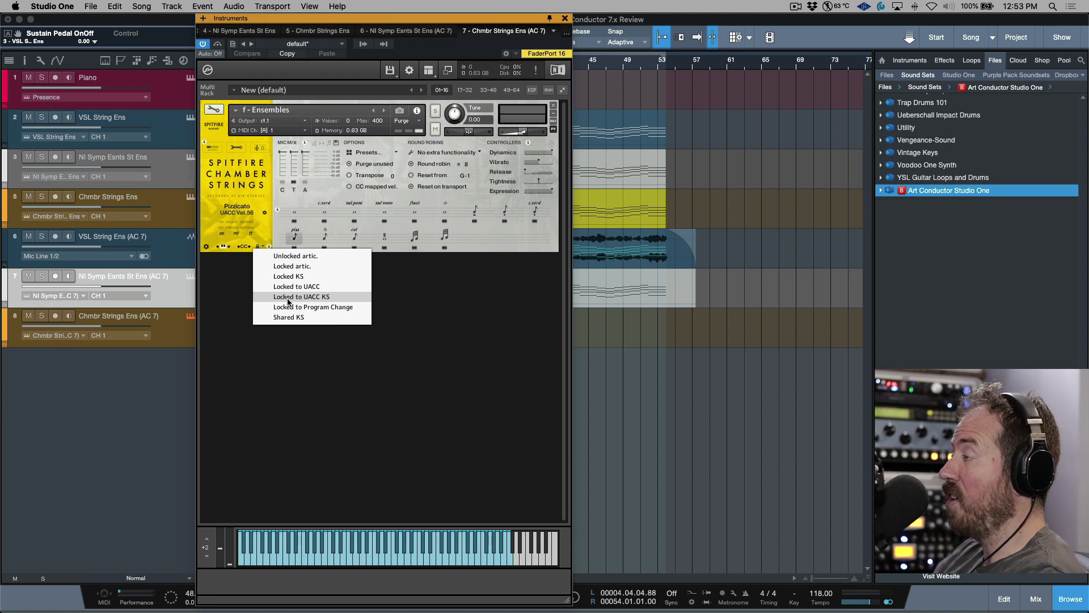
pyautogui.click(330, 428)
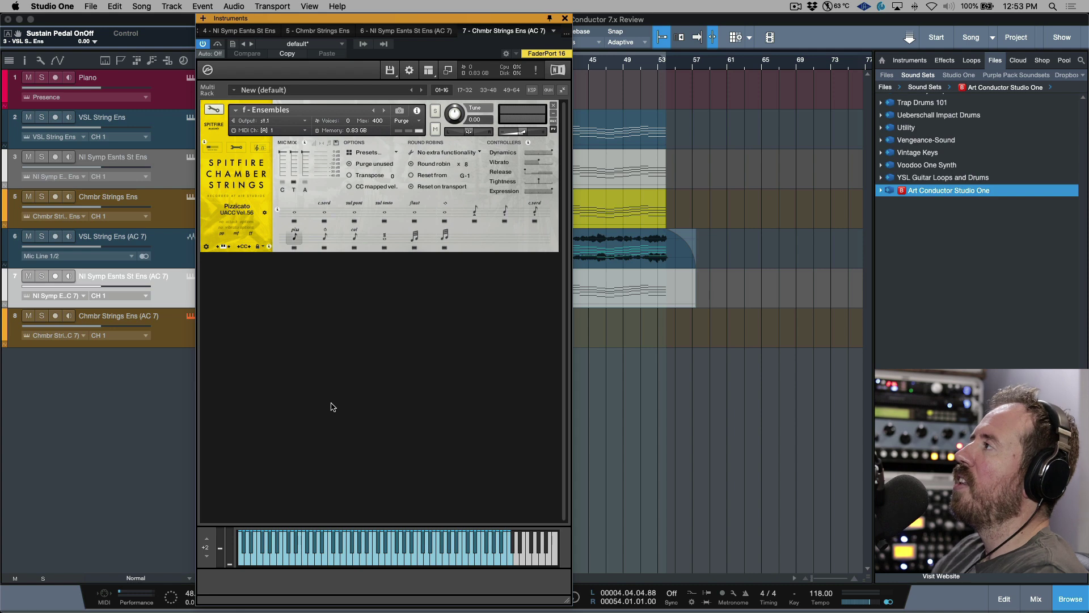
# Close the instrument window and open the sound variation map for the Chmbr Strings Ens (AC 7) chord part
pyautogui.click(566, 21)
pyautogui.click(412, 339)
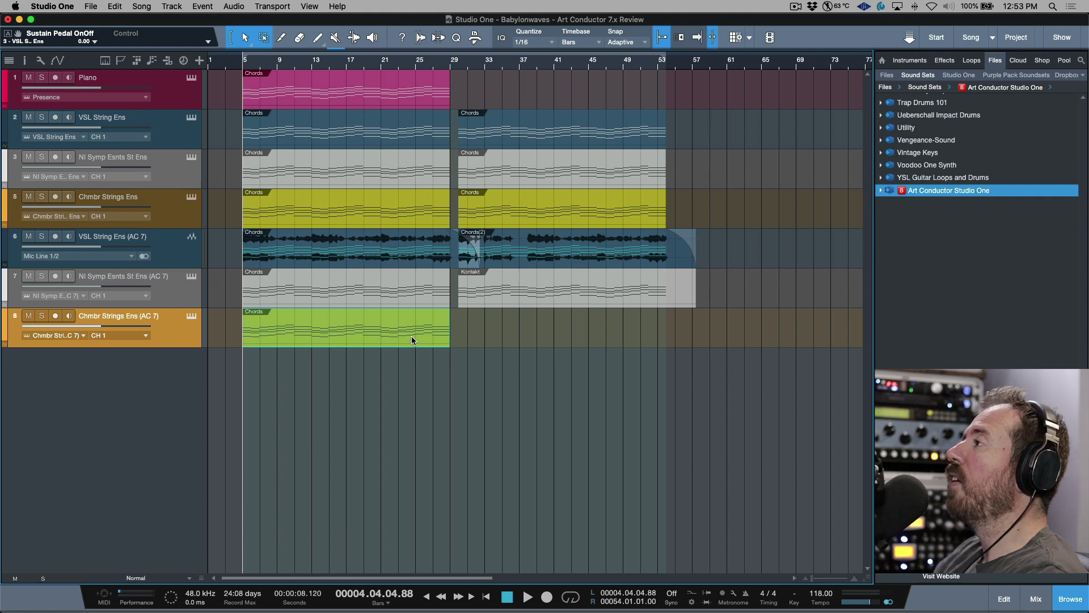
pyautogui.doubleClick(318, 342)
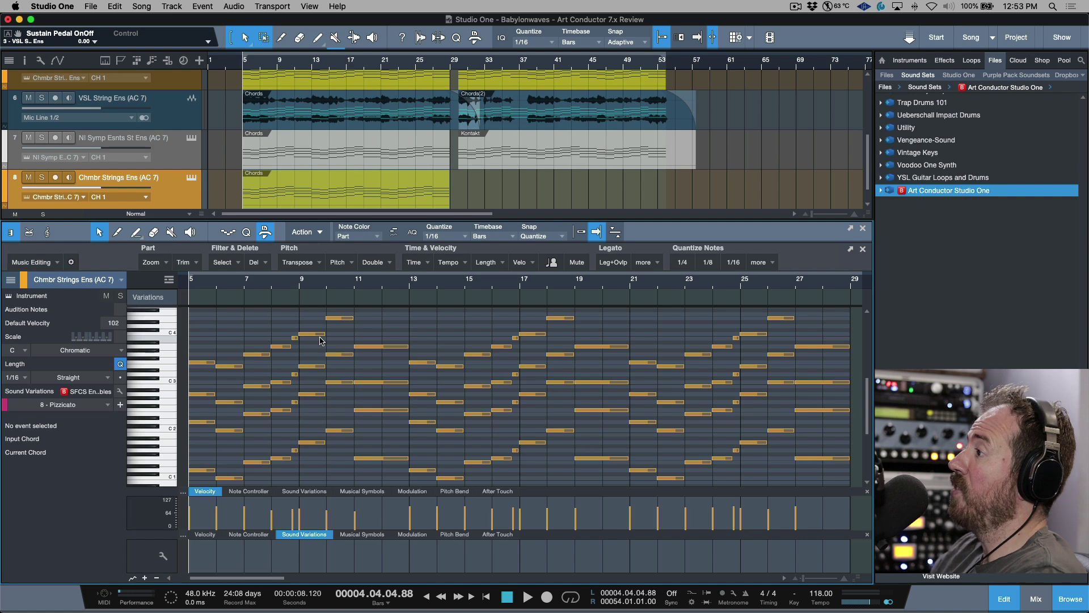
pyautogui.click(120, 391)
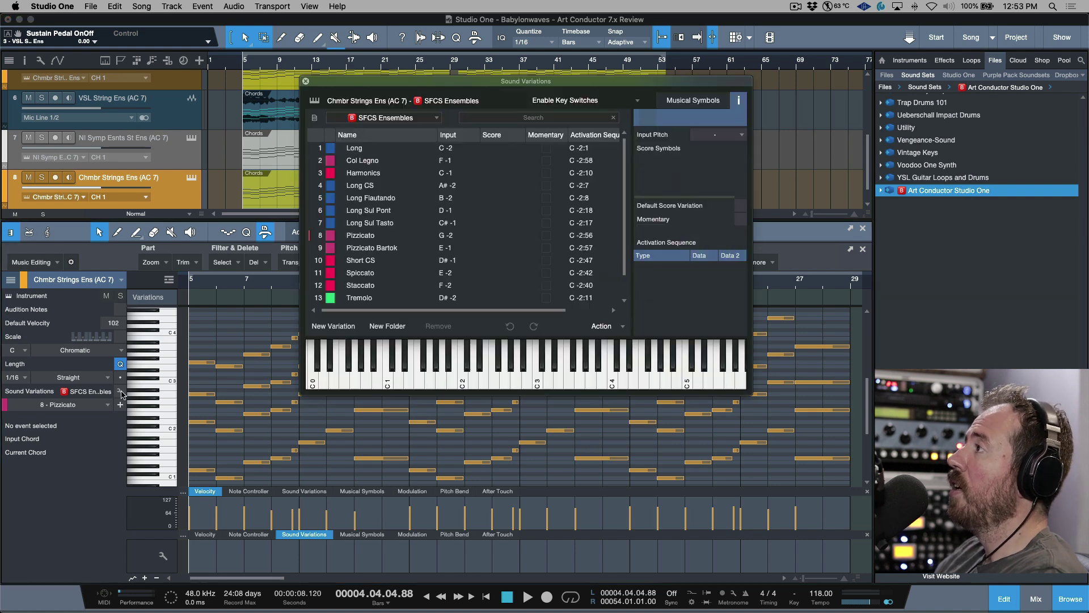
# Load the SFCS Ensembles sound variation map from the Spitfire Audio Chamber Strings patches and close the Sound Variations window
pyautogui.click(389, 119)
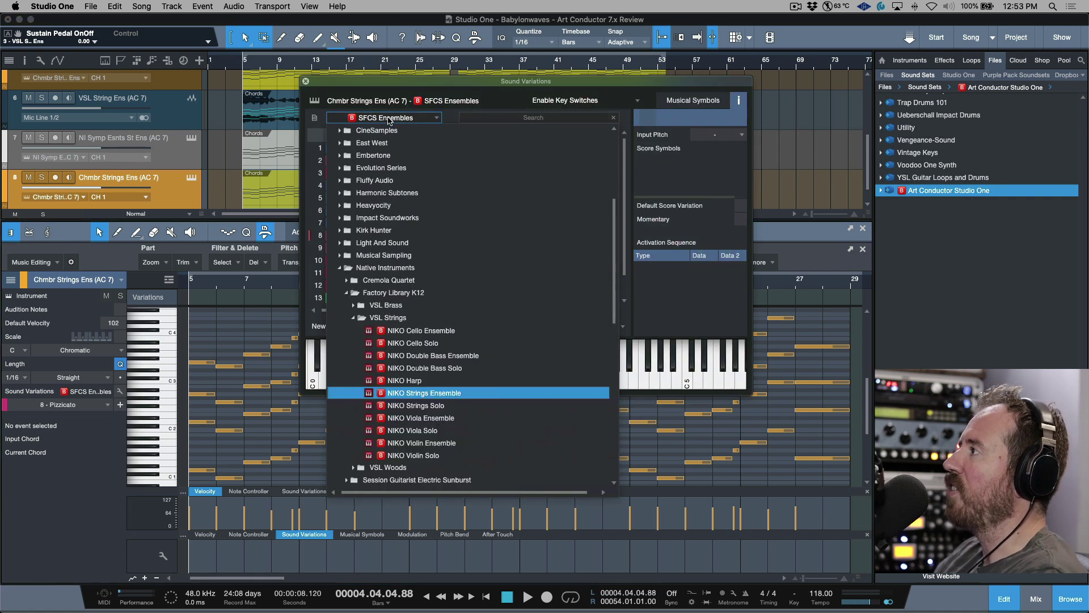
pyautogui.click(340, 267)
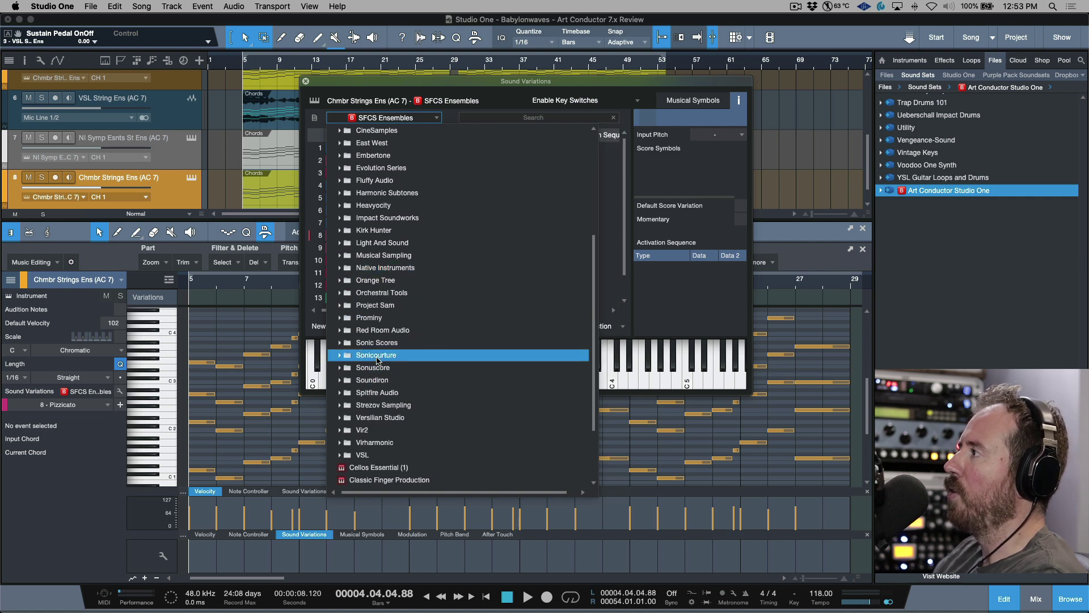
pyautogui.click(377, 393)
pyautogui.scroll(-5, 377, 398)
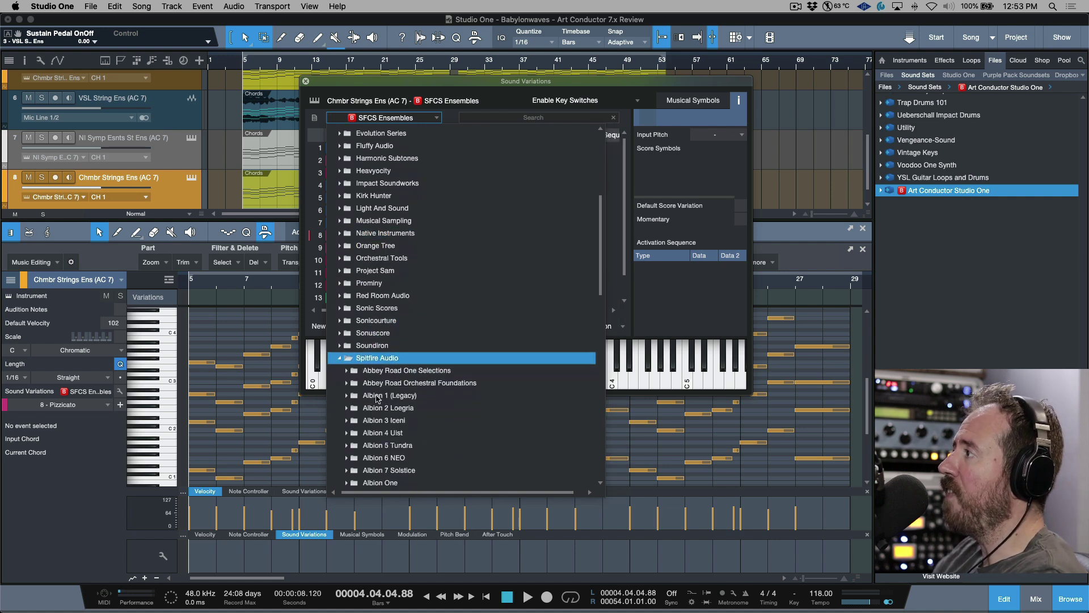
pyautogui.scroll(-3, 378, 397)
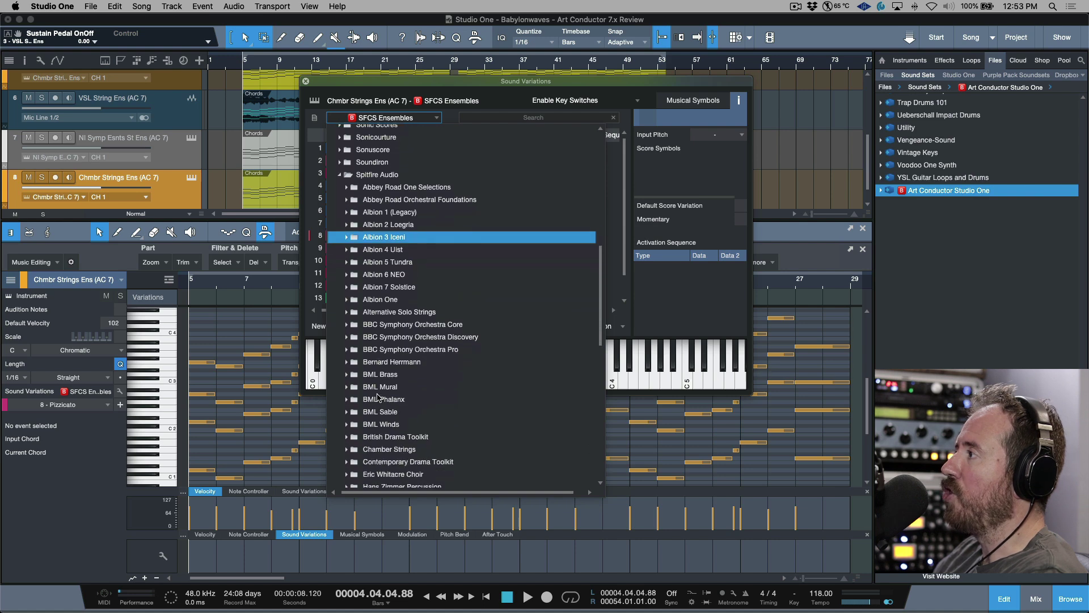
pyautogui.click(390, 413)
pyautogui.scroll(-3, 390, 413)
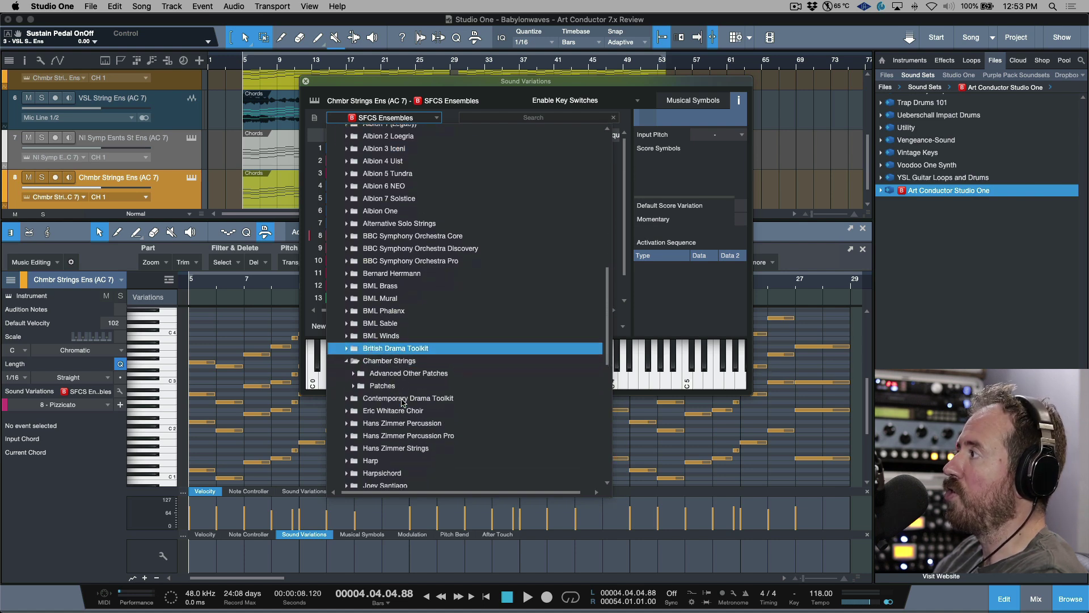
pyautogui.click(417, 367)
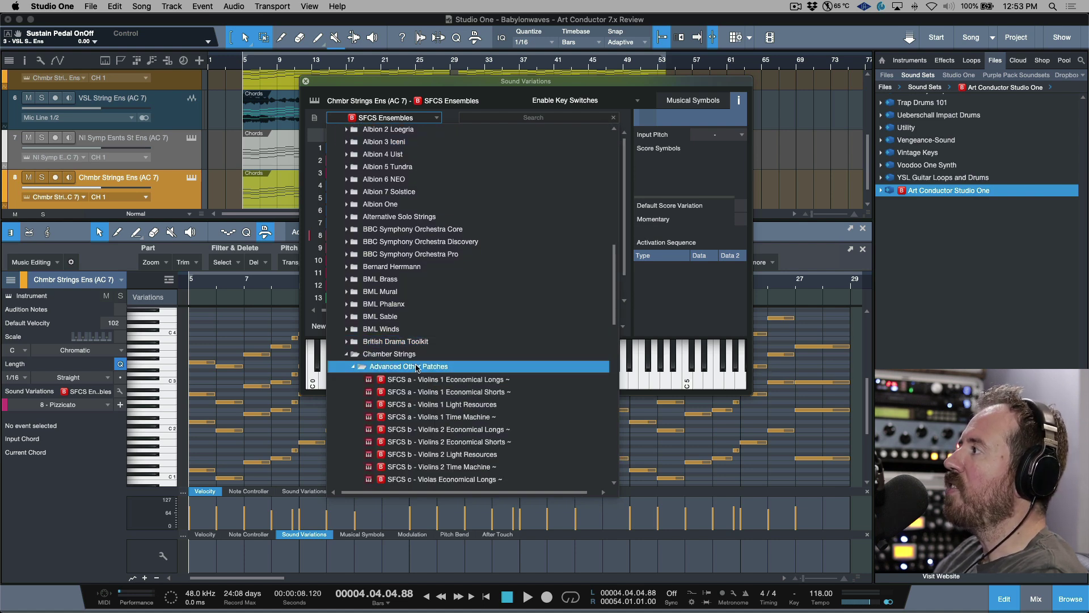
pyautogui.click(417, 367)
pyautogui.click(403, 380)
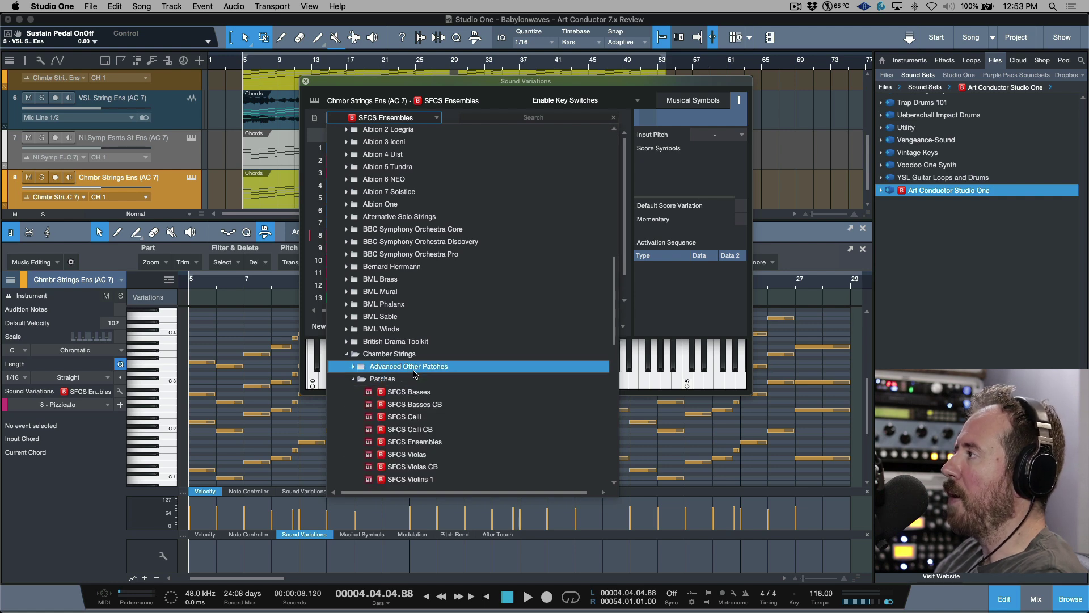
pyautogui.scroll(-2, 402, 382)
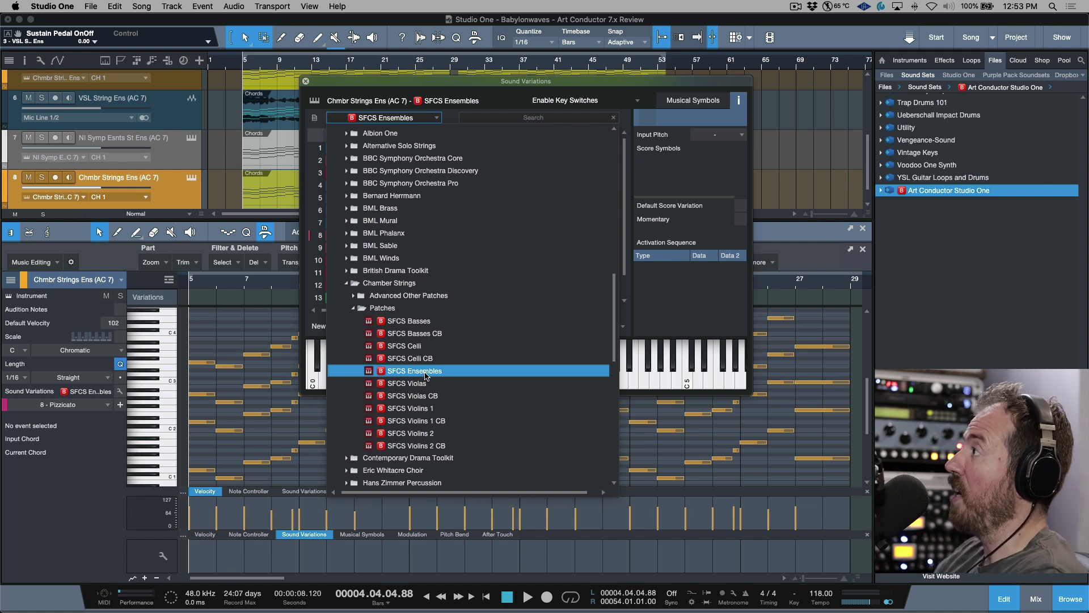
pyautogui.click(426, 376)
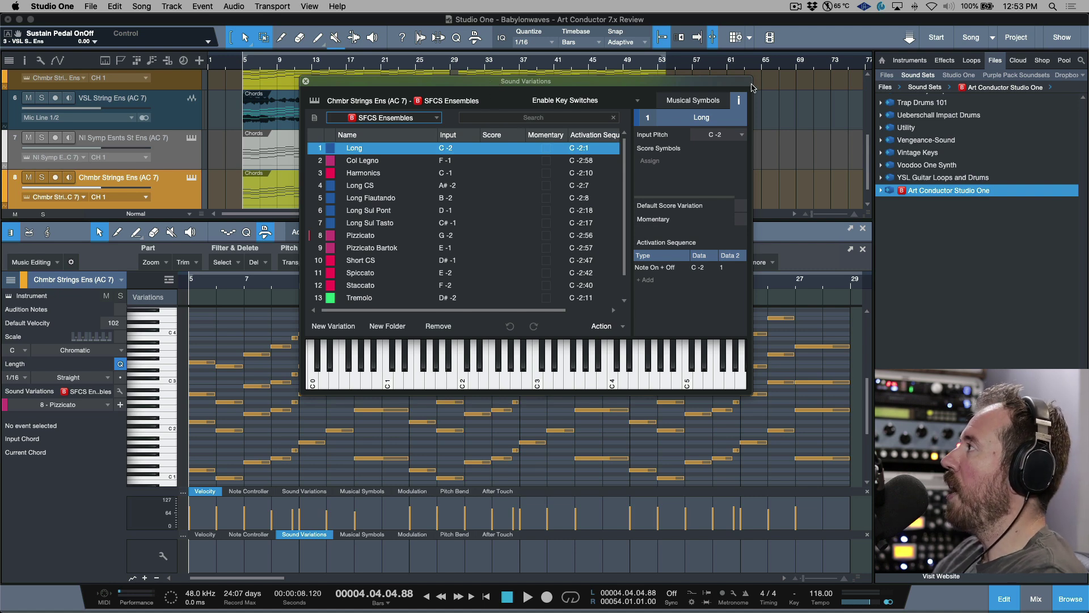
pyautogui.click(306, 83)
# Copy the second rendered VSL String Ens (AC 7) part onto the Chmbr Strings Ens (AC 7) track at bar 30 and check its sound variations
pyautogui.scroll(-1, 612, 168)
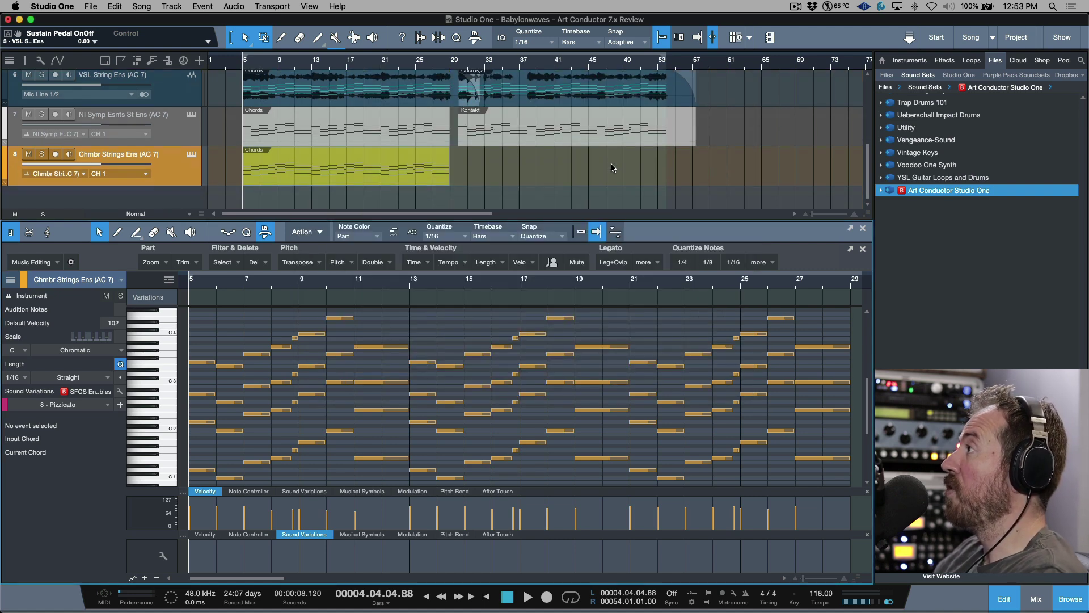
pyautogui.click(610, 140)
pyautogui.click(609, 97)
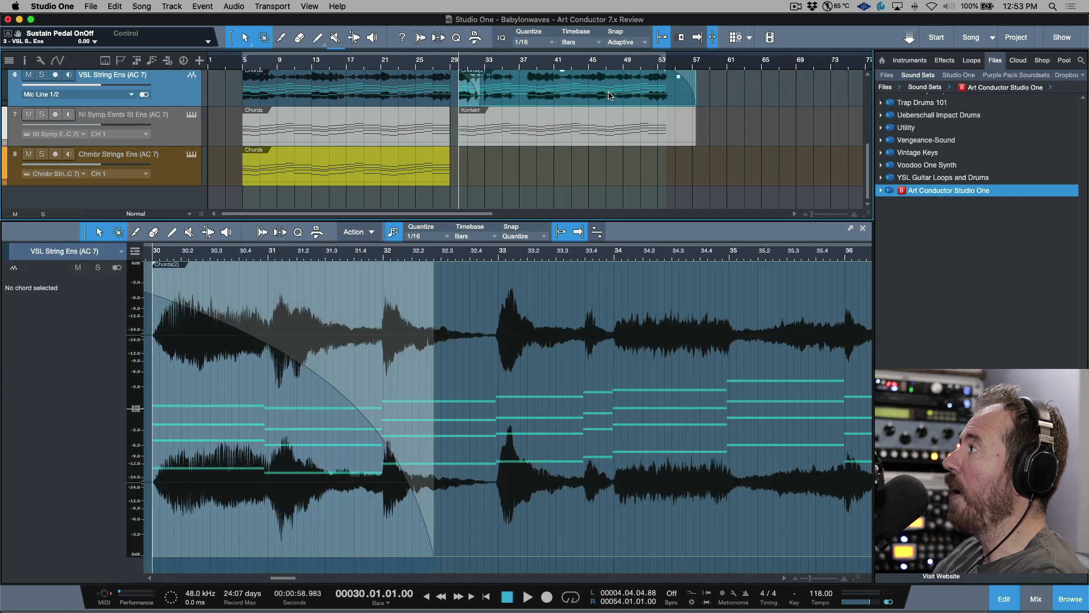
pyautogui.click(600, 170)
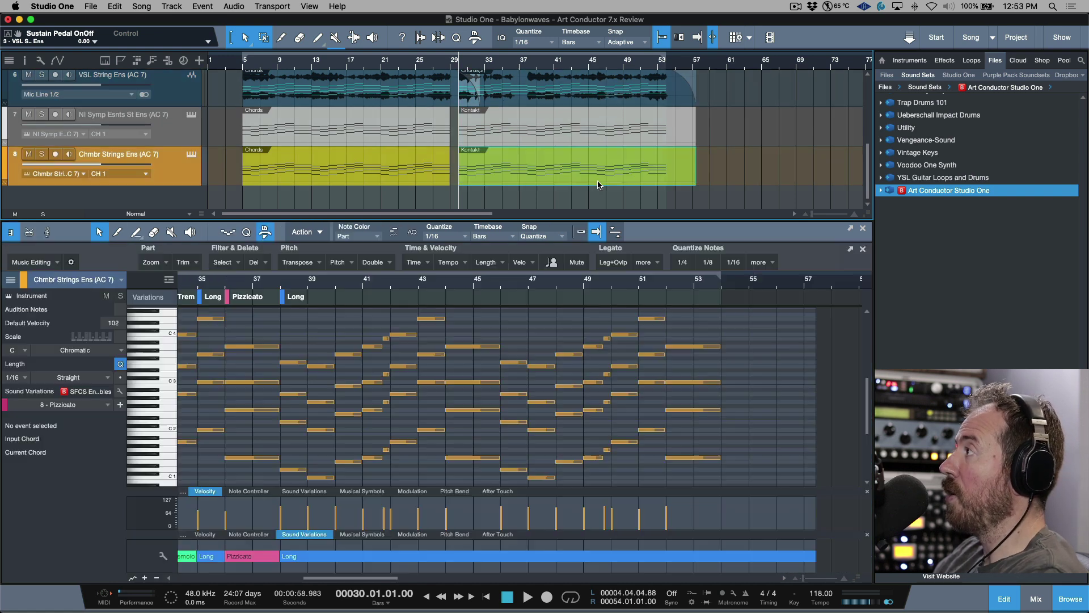
pyautogui.hscroll(-10, 533, 332)
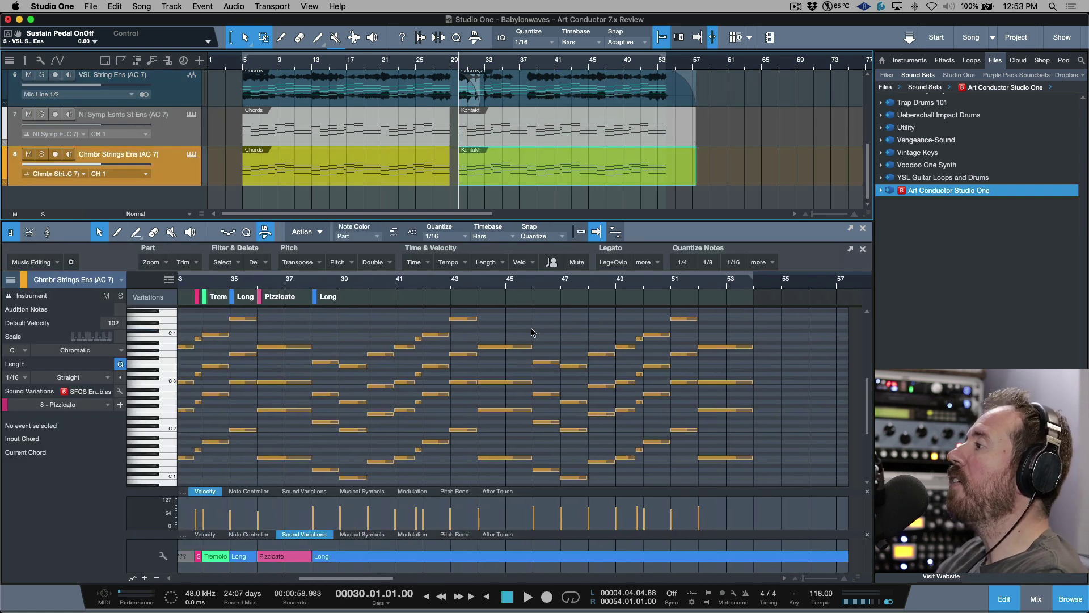
pyautogui.hscroll(2, 534, 332)
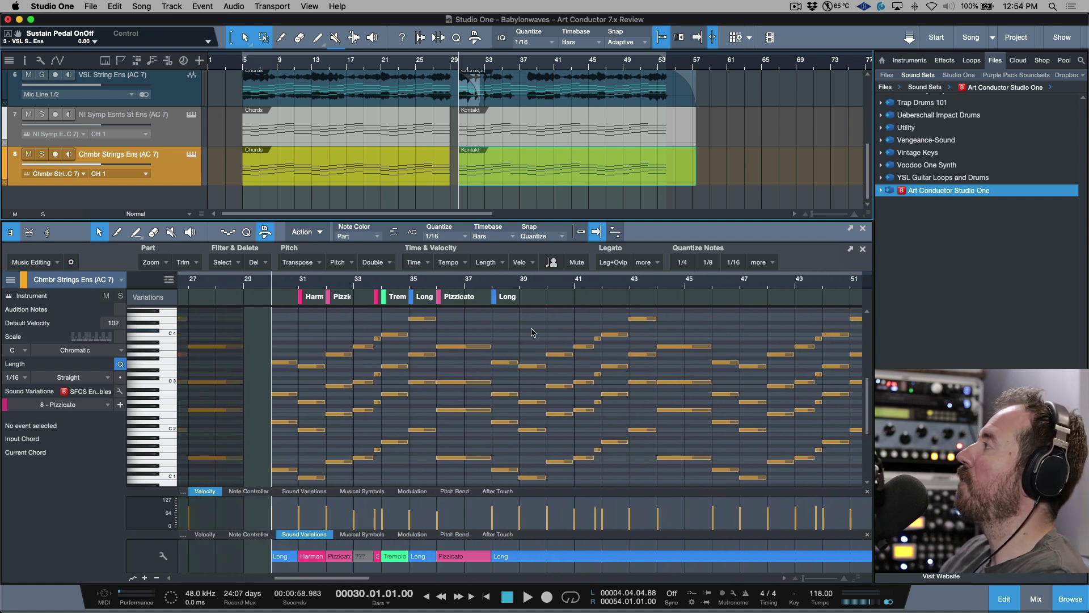